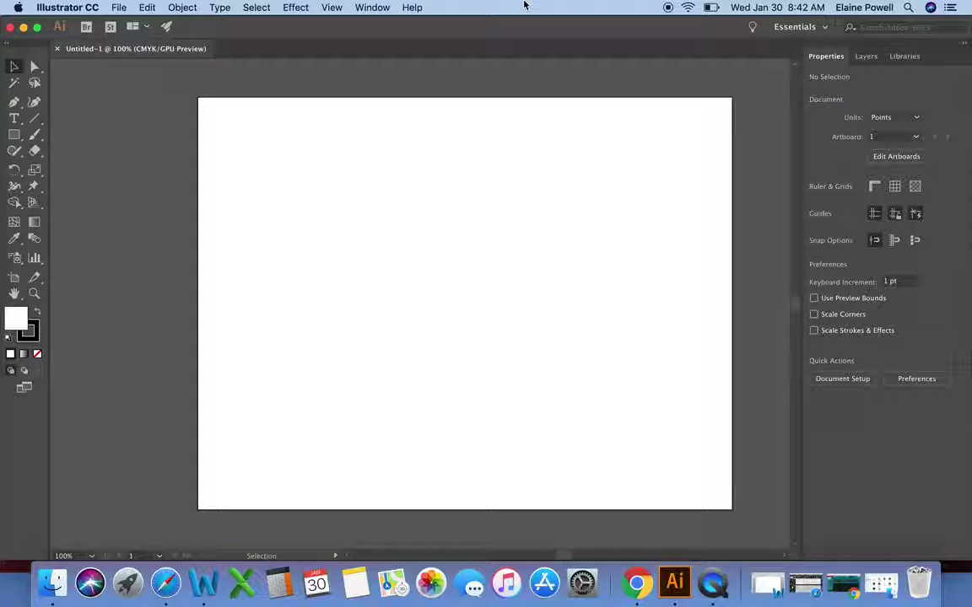
Draw a 183 × 227 pt rounded rectangle at the artboard centre with a yellow-to-red gradient fill.
{"action": "left_click", "coordinate": [14, 135]}
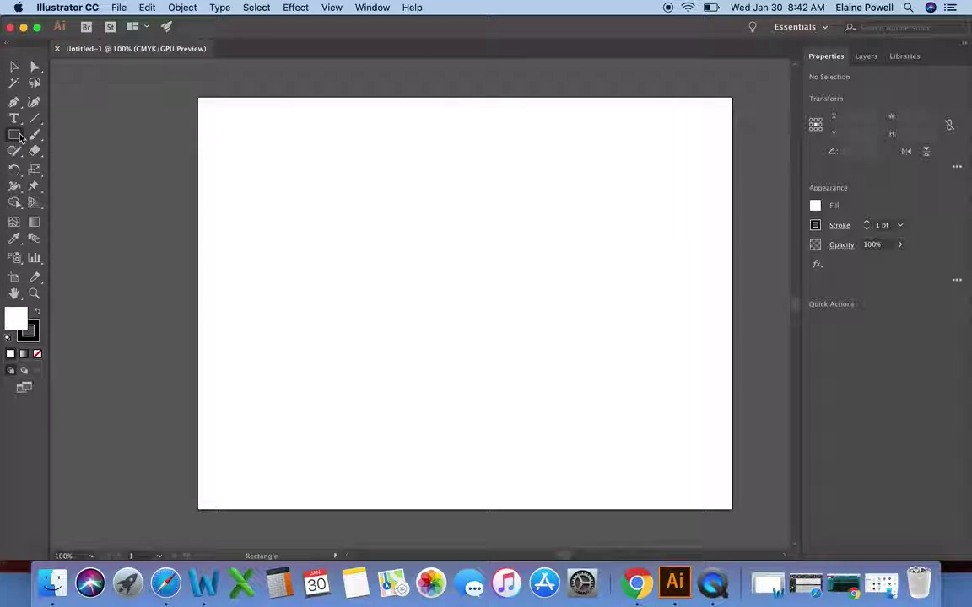
{"action": "left_click", "coordinate": [21, 138]}
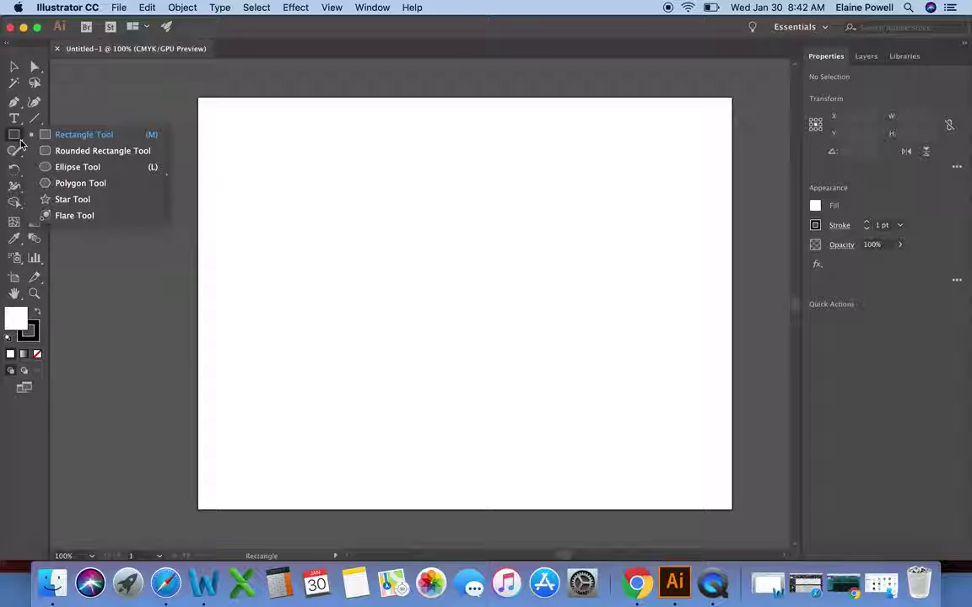
{"action": "left_click", "coordinate": [93, 152]}
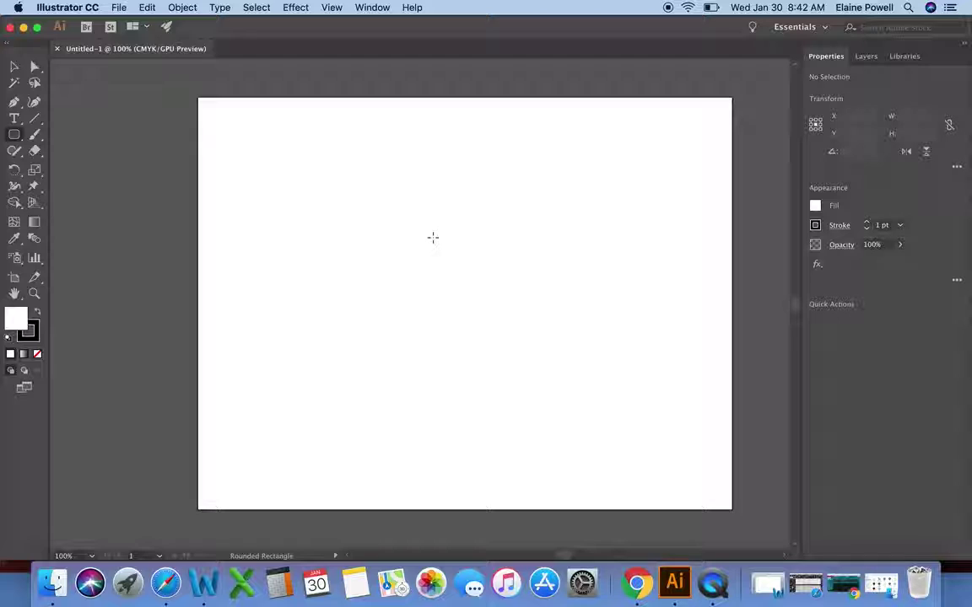
{"action": "mouse_move", "coordinate": [433, 238]}
{"action": "left_mouse_down"}
{"action": "mouse_move", "coordinate": [498, 357]}
{"action": "mouse_move", "coordinate": [557, 392]}
{"action": "left_mouse_up"}
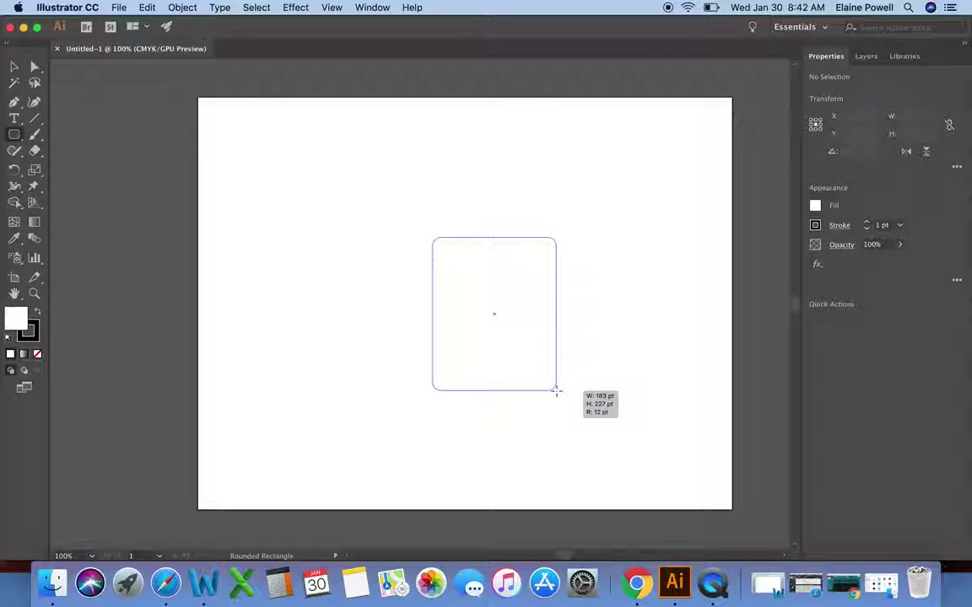
{"action": "left_click_drag", "start_coordinate": [556, 392], "coordinate": [556, 390]}
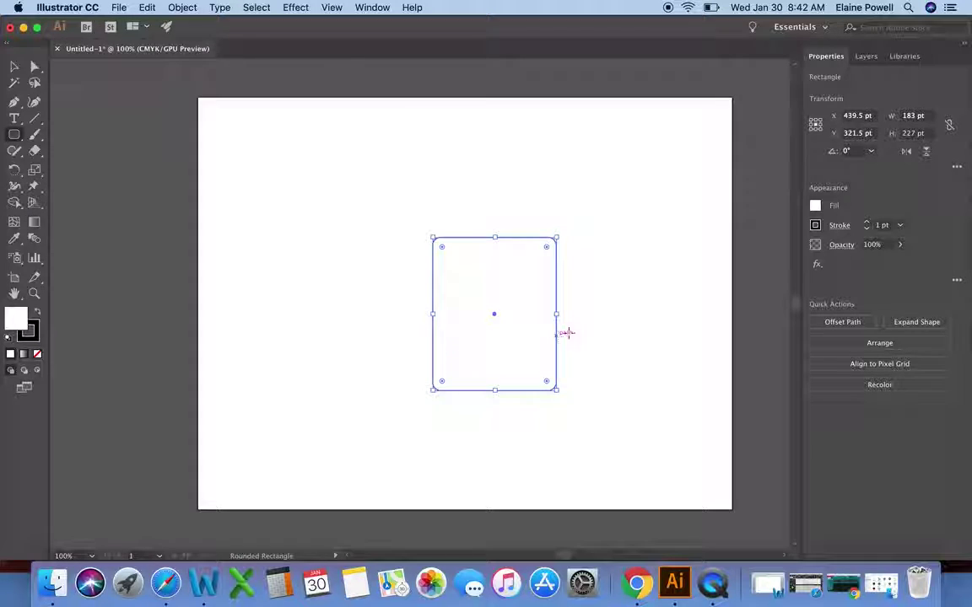
{"action": "left_click", "coordinate": [815, 207]}
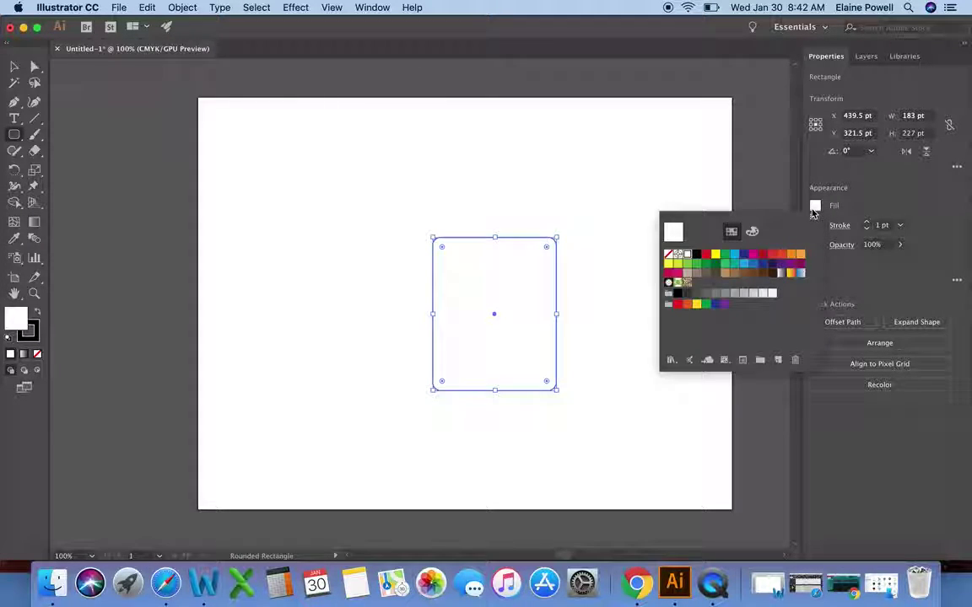
{"action": "left_click", "coordinate": [792, 276]}
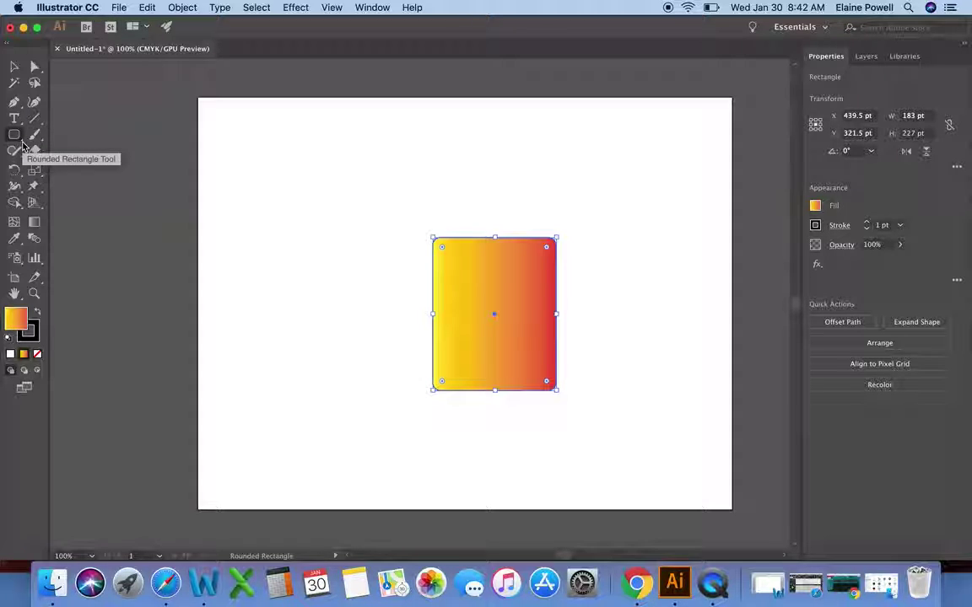
Subtract a wide rectangle from the body's top with Minus Front, leaving a 183 × 185 pt body.
{"action": "left_click_drag", "start_coordinate": [22, 145], "coordinate": [80, 132]}
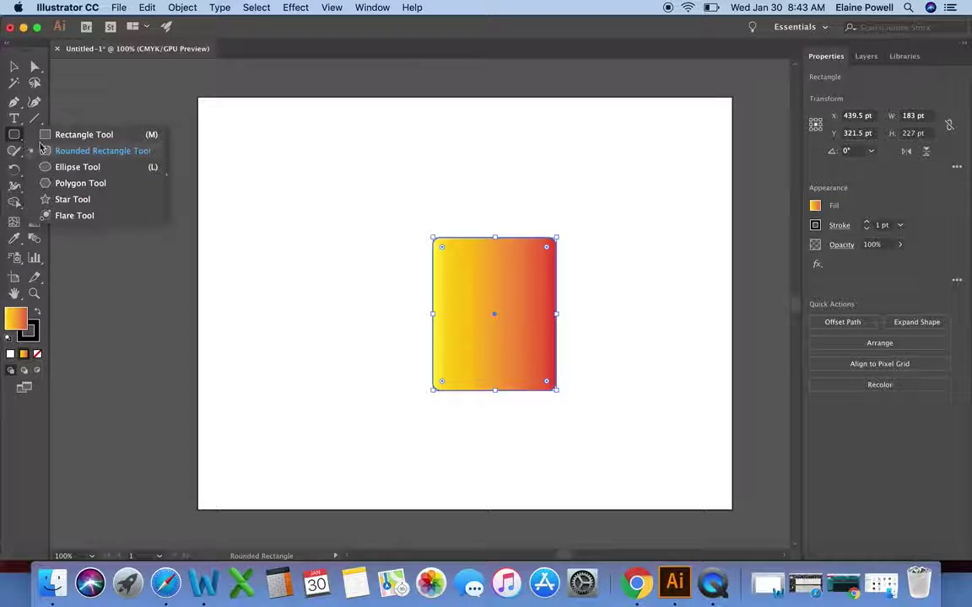
{"action": "left_click_drag", "start_coordinate": [397, 218], "coordinate": [584, 268]}
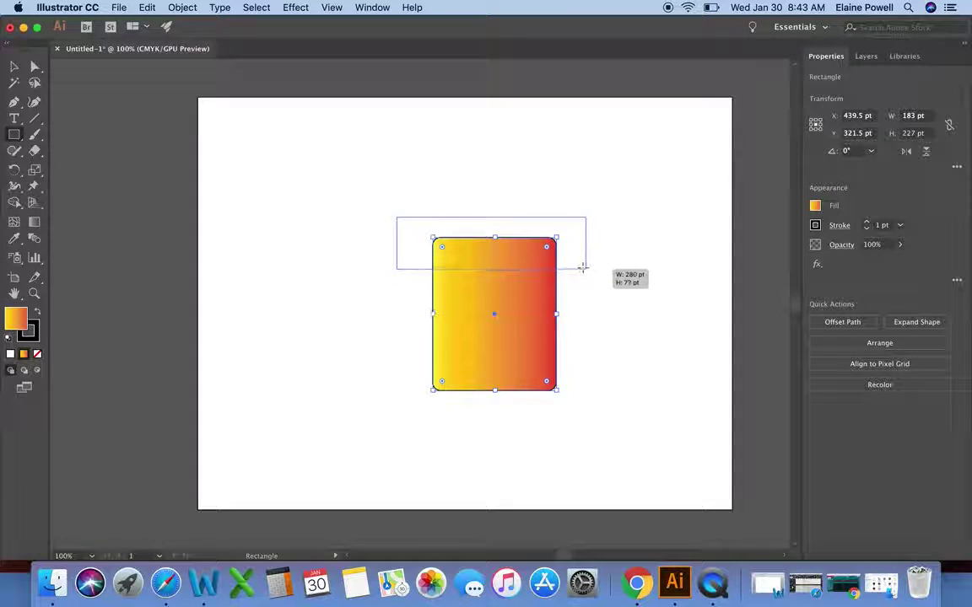
{"action": "left_click_drag", "start_coordinate": [584, 268], "coordinate": [582, 266]}
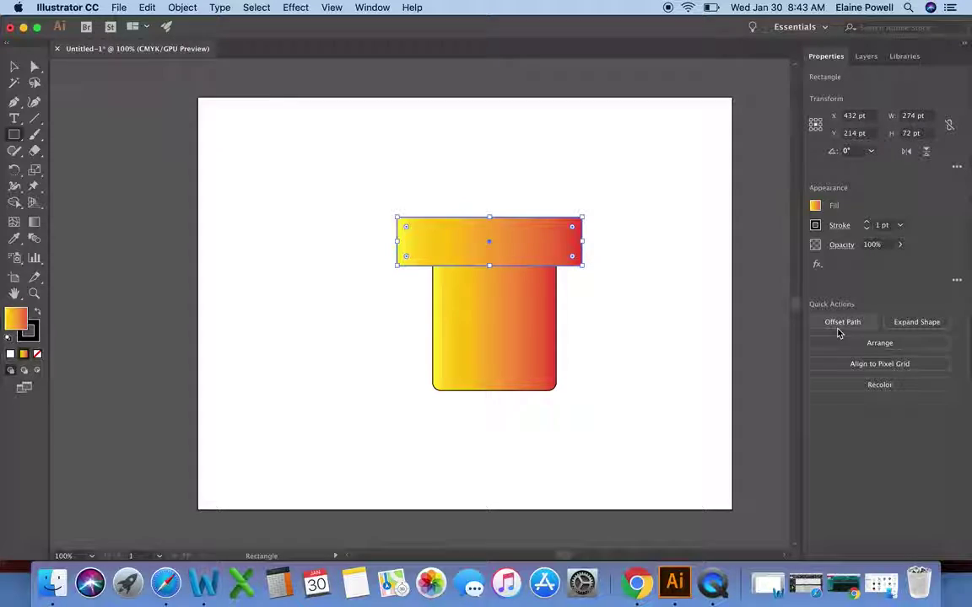
{"action": "left_click", "coordinate": [14, 67]}
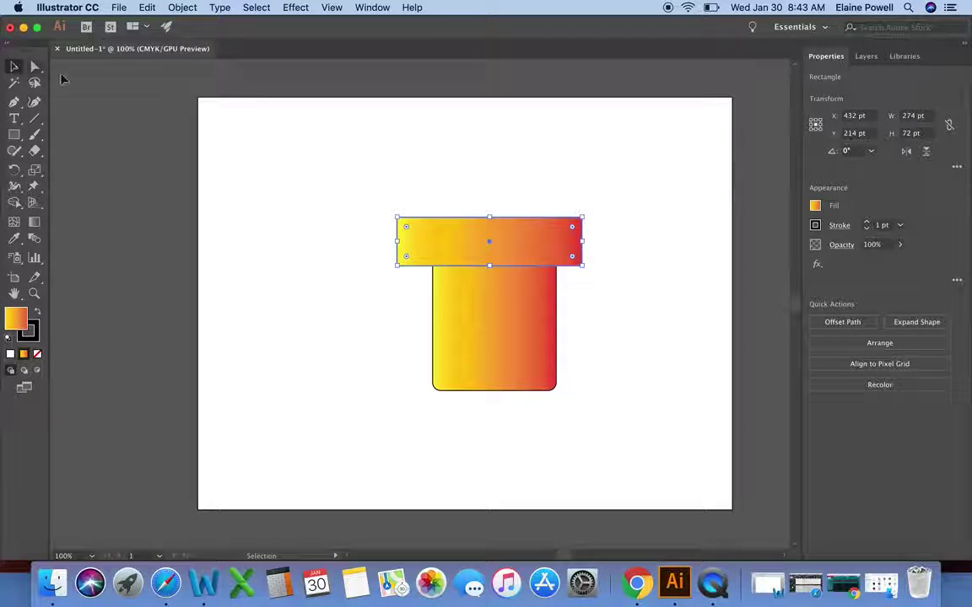
{"action": "left_click_drag", "start_coordinate": [358, 202], "coordinate": [705, 399]}
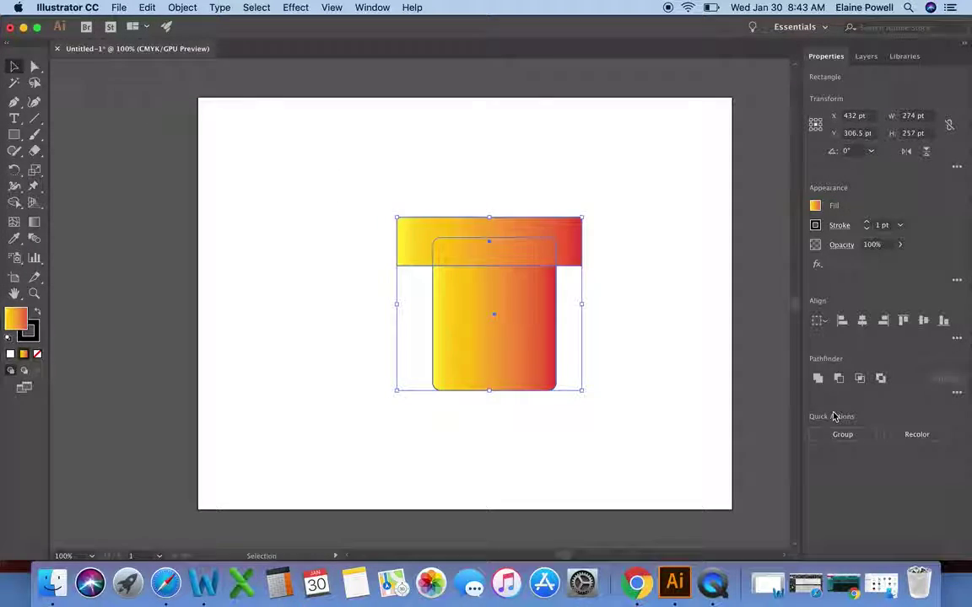
{"action": "left_click", "coordinate": [838, 378]}
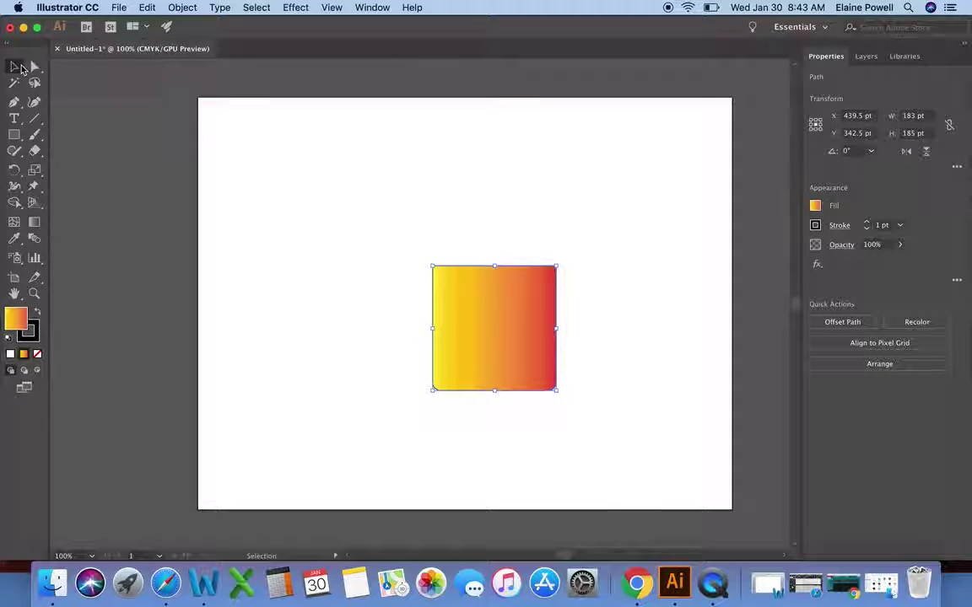
{"action": "left_click", "coordinate": [15, 135]}
Draw a 202 pt gradient circle for the head and move it above the body.
{"action": "left_click", "coordinate": [14, 135]}
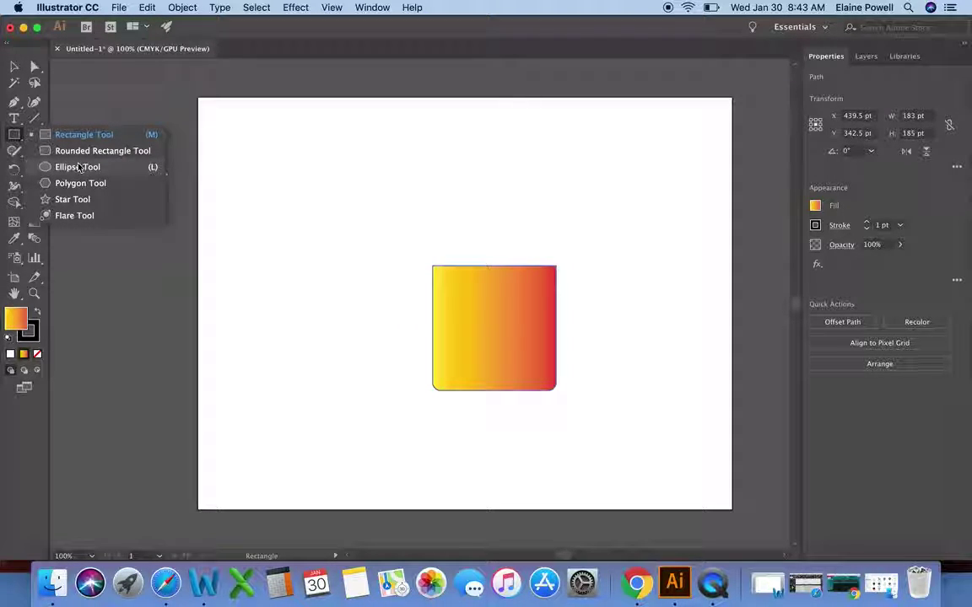
{"action": "left_click", "coordinate": [126, 168]}
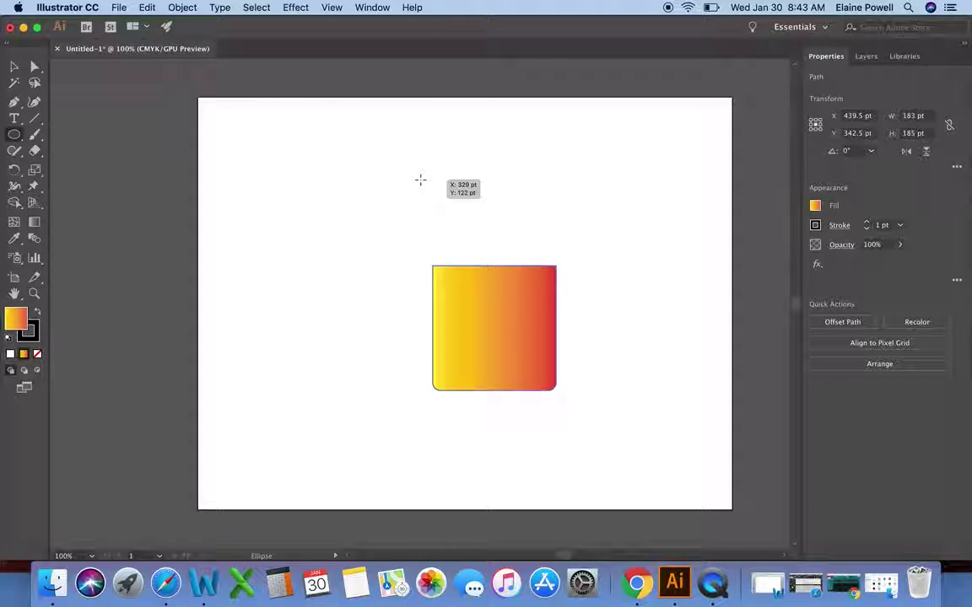
{"action": "left_click_drag", "start_coordinate": [420, 180], "coordinate": [556, 267]}
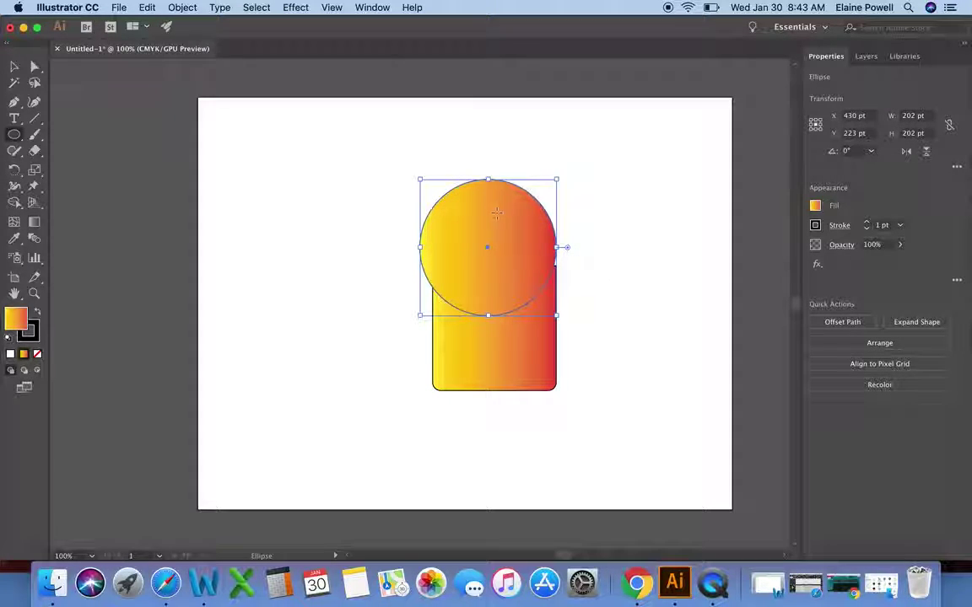
{"action": "left_click", "coordinate": [14, 68]}
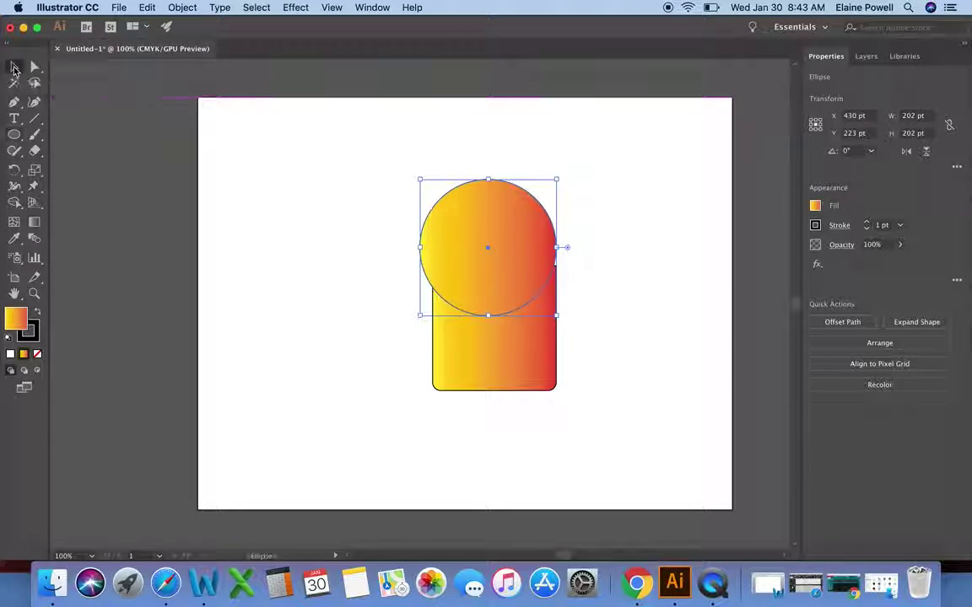
{"action": "left_click_drag", "start_coordinate": [455, 223], "coordinate": [462, 170]}
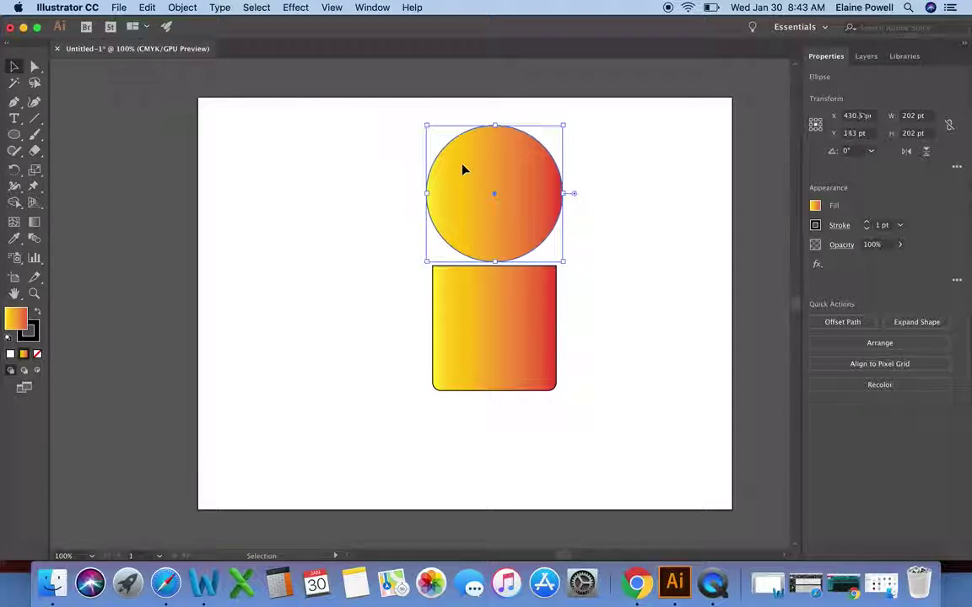
Cut a 315 × 59 pt band out of the circle's middle with Pathfinder Minus Front.
{"action": "left_click", "coordinate": [17, 136]}
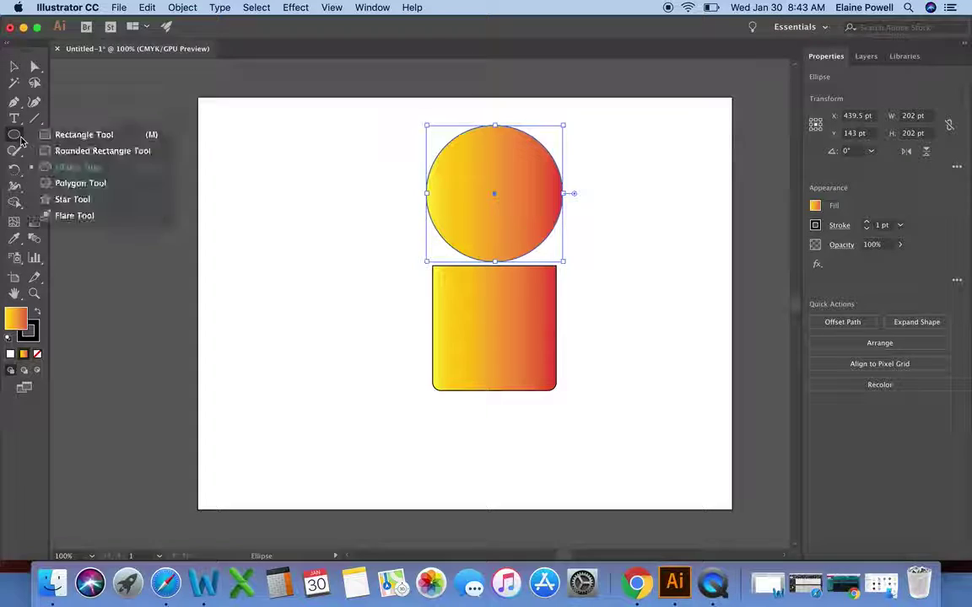
{"action": "left_click_drag", "start_coordinate": [17, 136], "coordinate": [80, 132]}
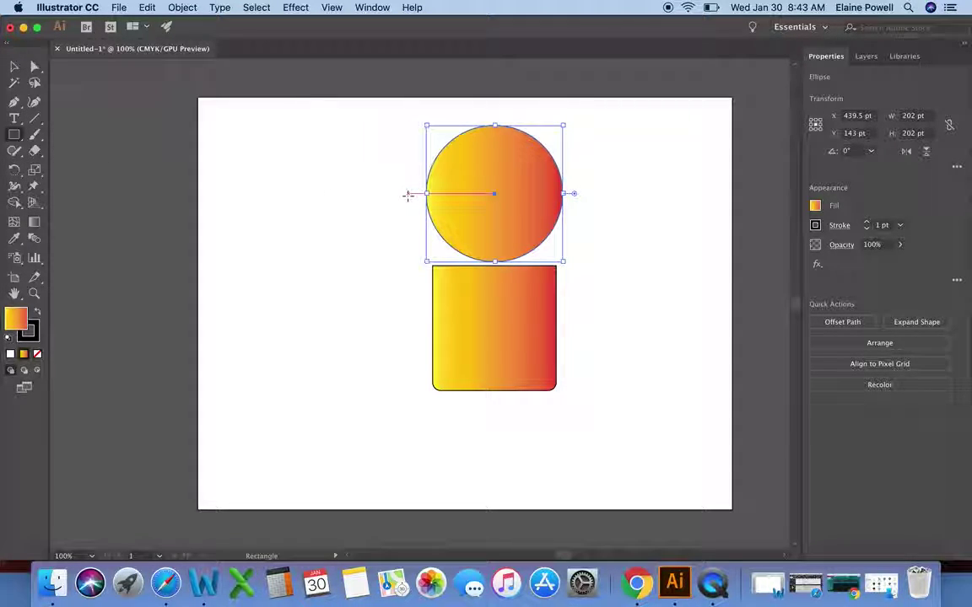
{"action": "left_click_drag", "start_coordinate": [407, 194], "coordinate": [620, 233]}
{"action": "left_click", "coordinate": [15, 68]}
{"action": "mouse_move", "coordinate": [338, 102]}
{"action": "left_mouse_down"}
{"action": "mouse_move", "coordinate": [612, 286]}
{"action": "mouse_move", "coordinate": [648, 269]}
{"action": "left_mouse_up"}
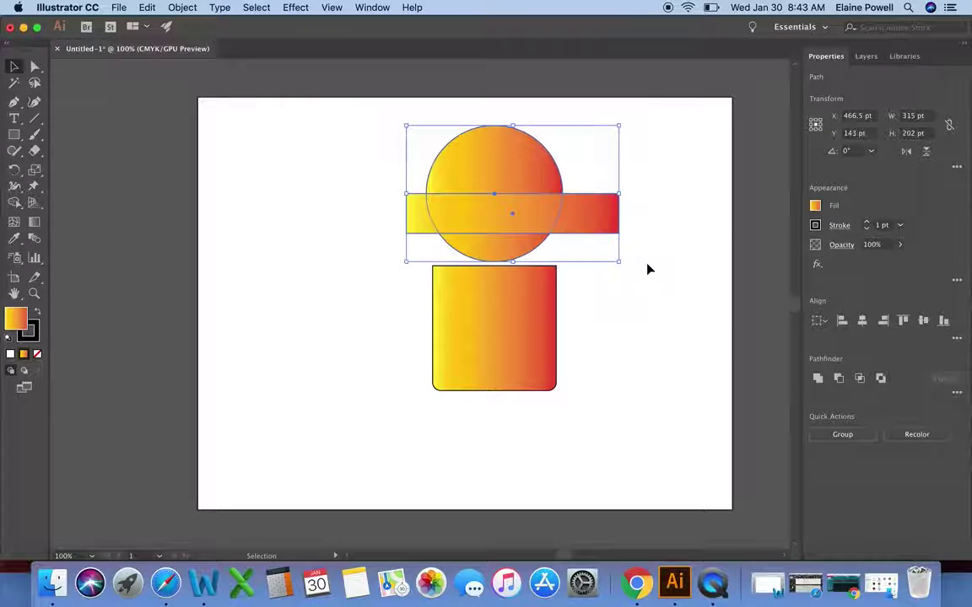
{"action": "left_click", "coordinate": [838, 379]}
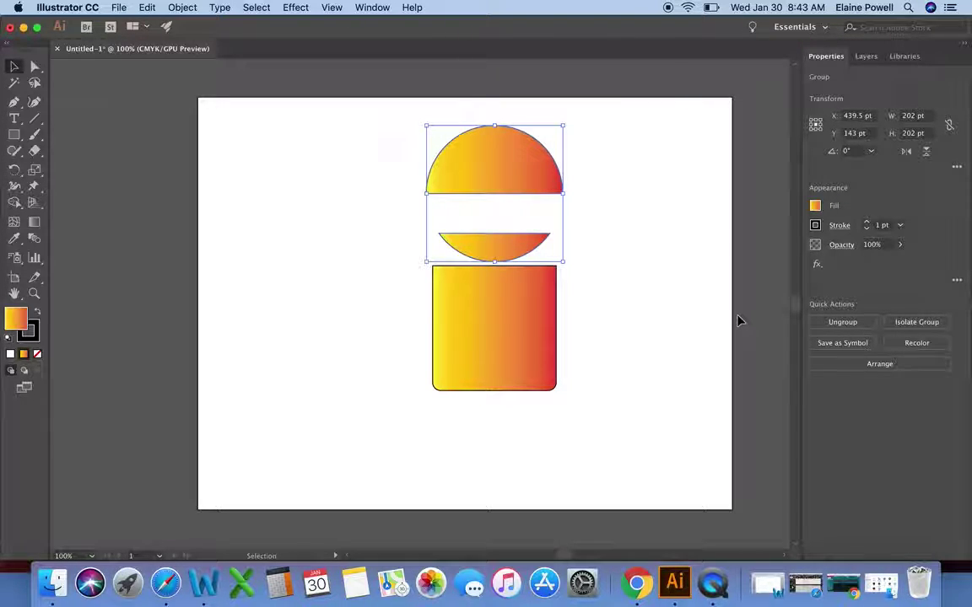
Scale the dome and lower slice to about 175 × 144 pt and centre them above the body.
{"action": "left_click", "coordinate": [261, 186]}
{"action": "left_click", "coordinate": [498, 174]}
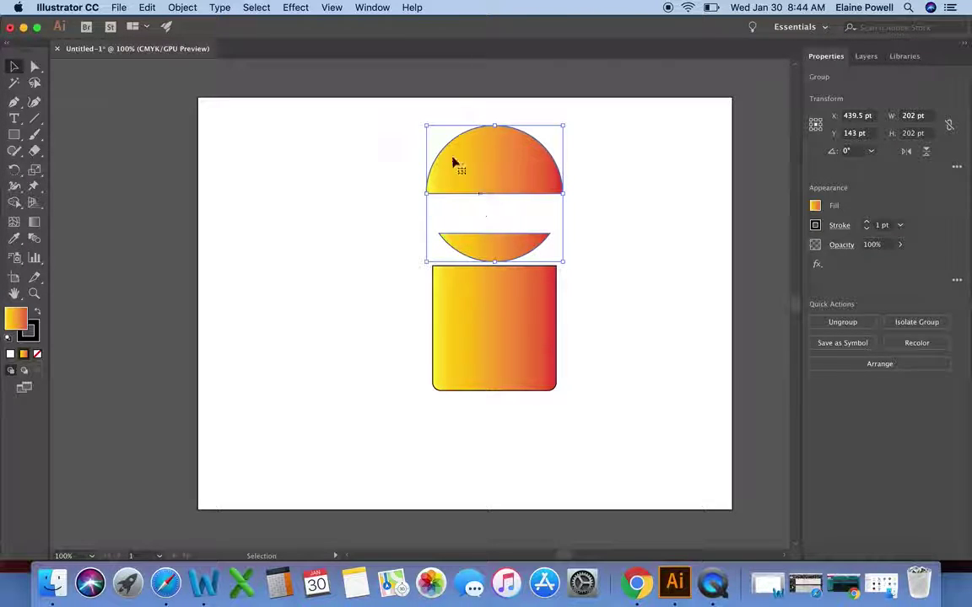
{"action": "left_click_drag", "start_coordinate": [428, 127], "coordinate": [436, 156]}
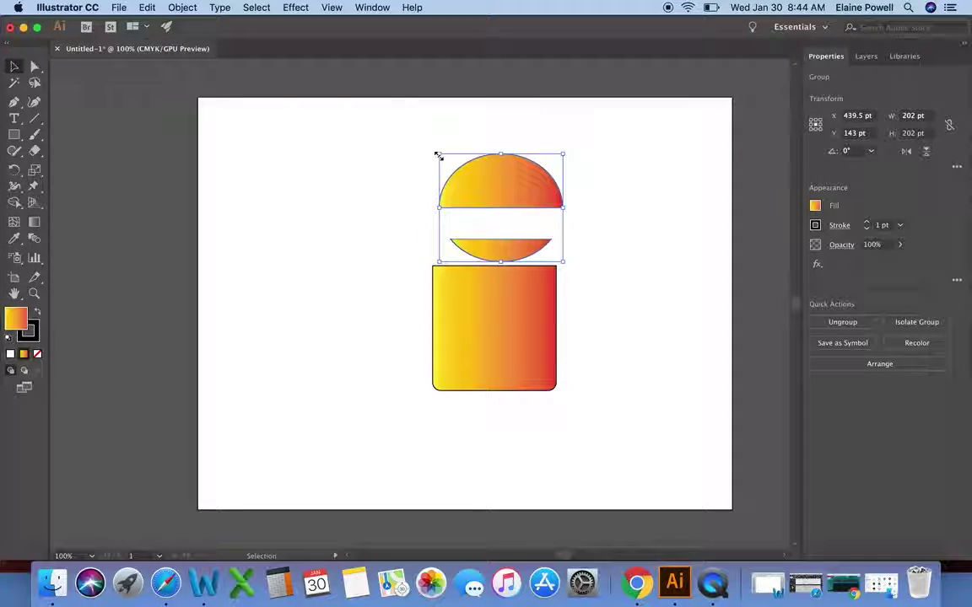
{"action": "left_click_drag", "start_coordinate": [505, 193], "coordinate": [493, 194]}
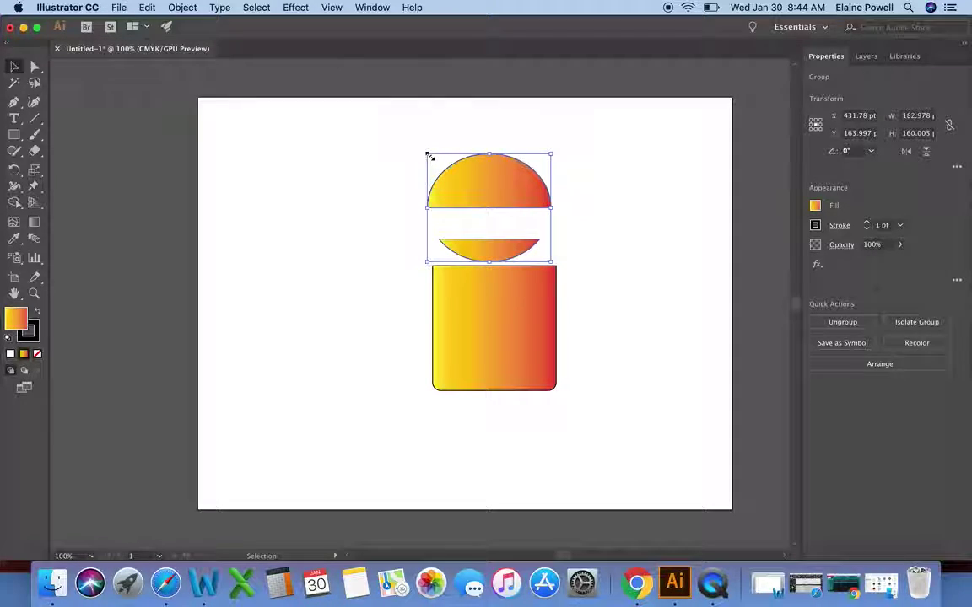
{"action": "left_click_drag", "start_coordinate": [429, 156], "coordinate": [435, 170]}
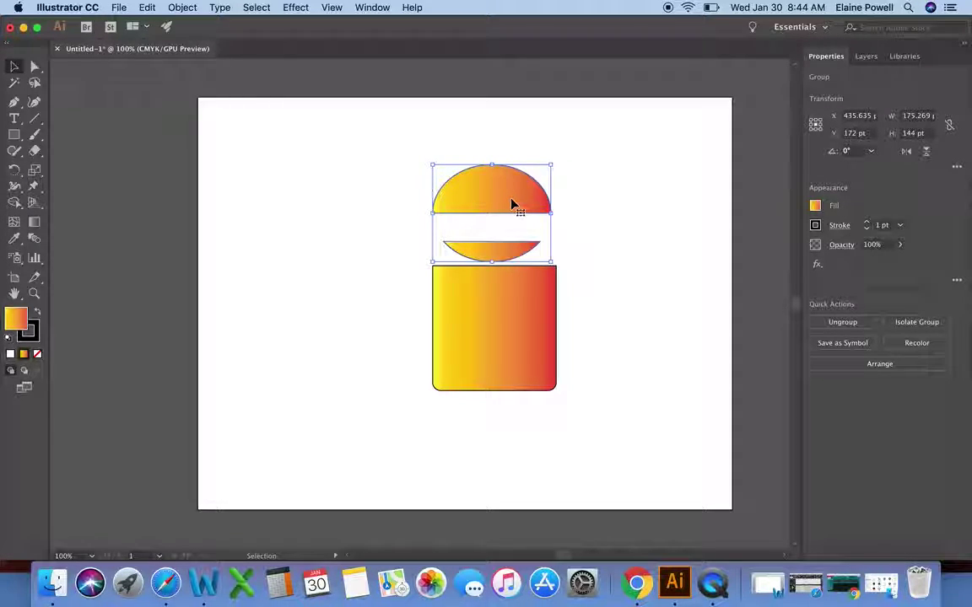
{"action": "left_click_drag", "start_coordinate": [512, 203], "coordinate": [517, 204]}
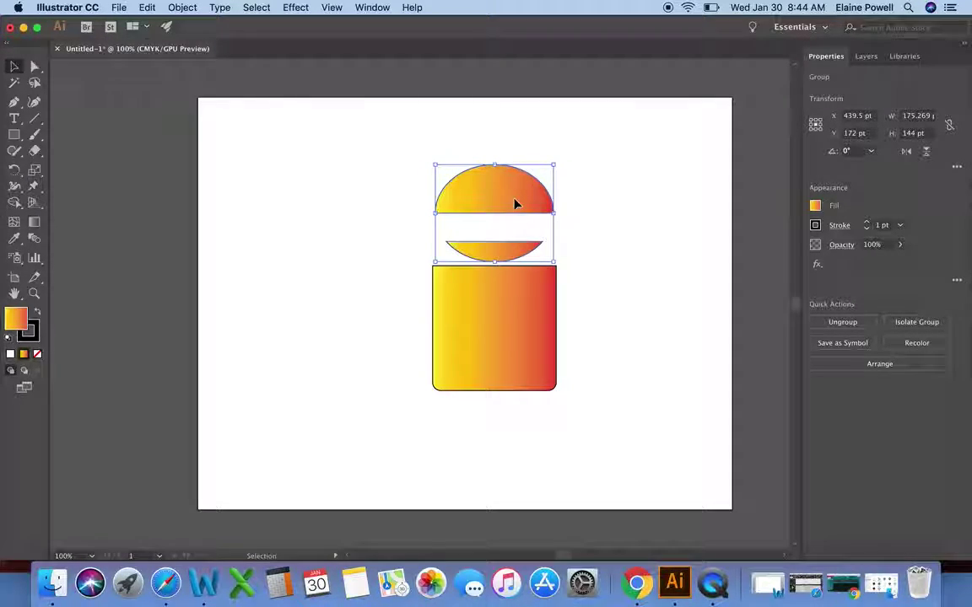
{"action": "left_click", "coordinate": [394, 263]}
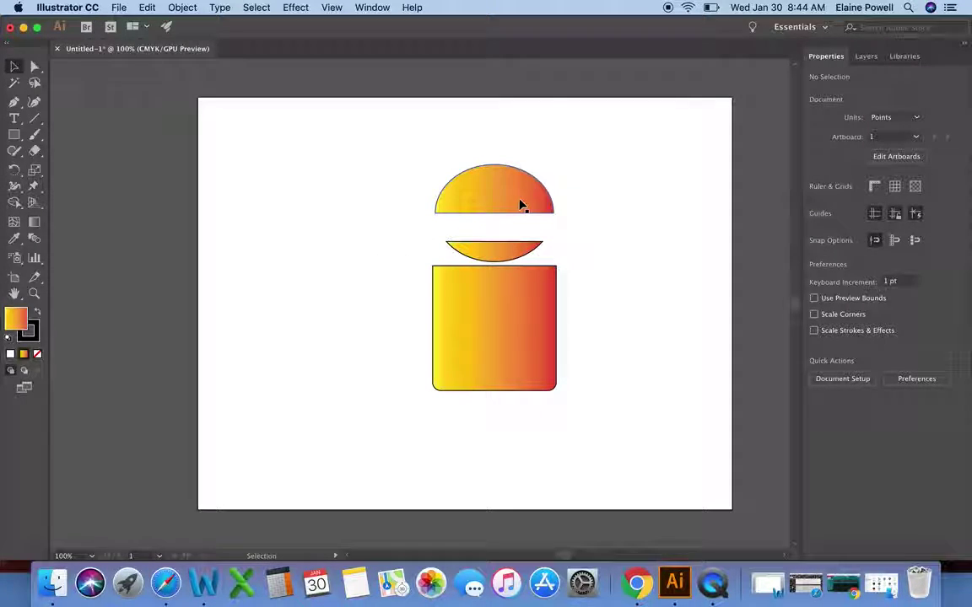
Draw a 27 × 105 pt rounded pill with 12 pt corners left of the body.
{"action": "left_click", "coordinate": [21, 140]}
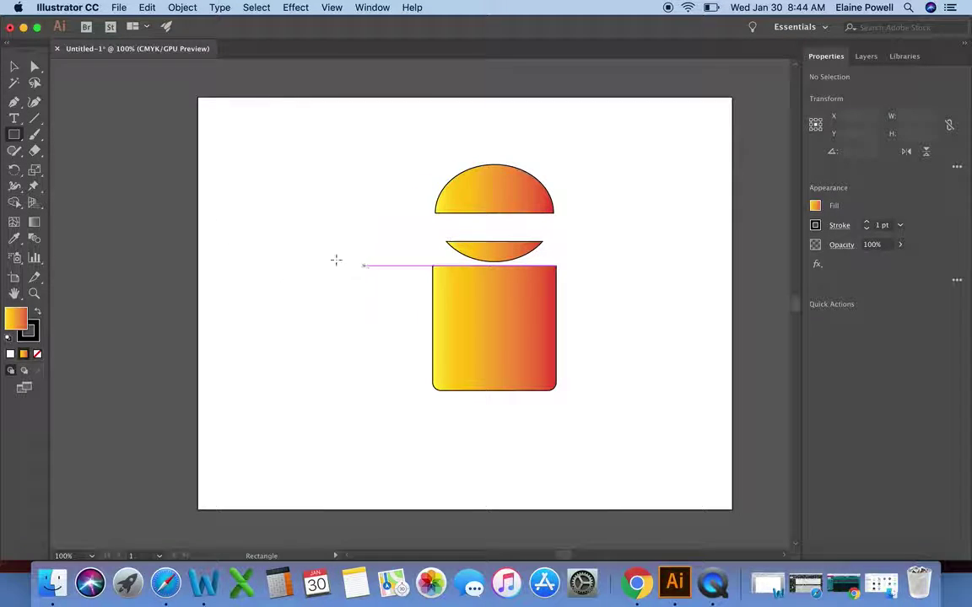
{"action": "left_click_drag", "start_coordinate": [15, 135], "coordinate": [84, 133]}
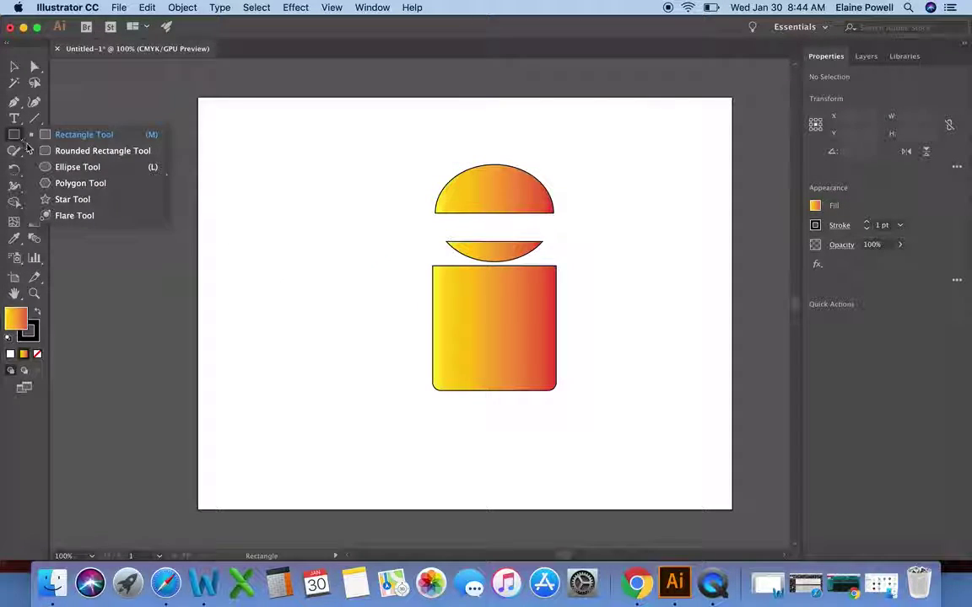
{"action": "left_click", "coordinate": [379, 268]}
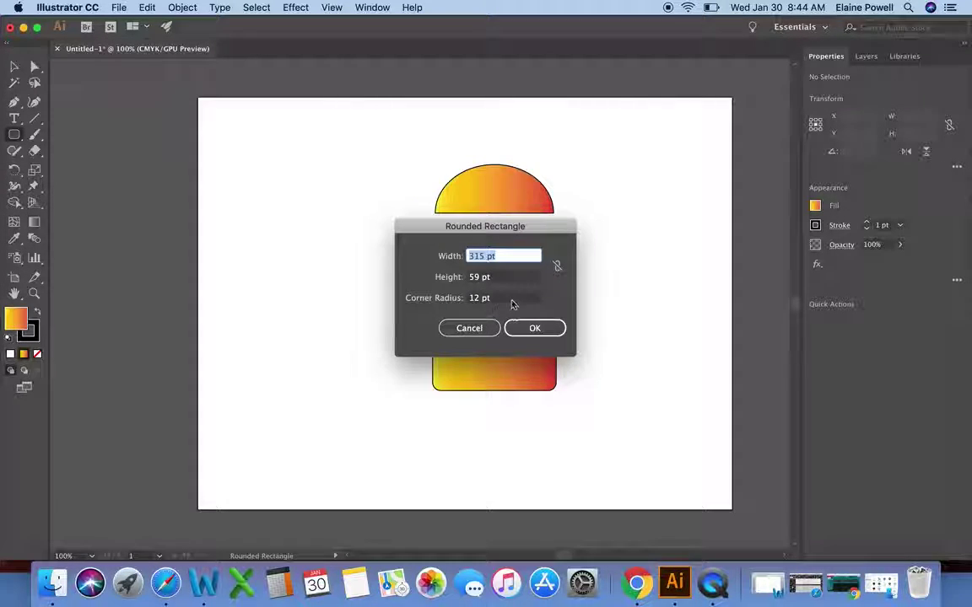
{"action": "left_click", "coordinate": [470, 328]}
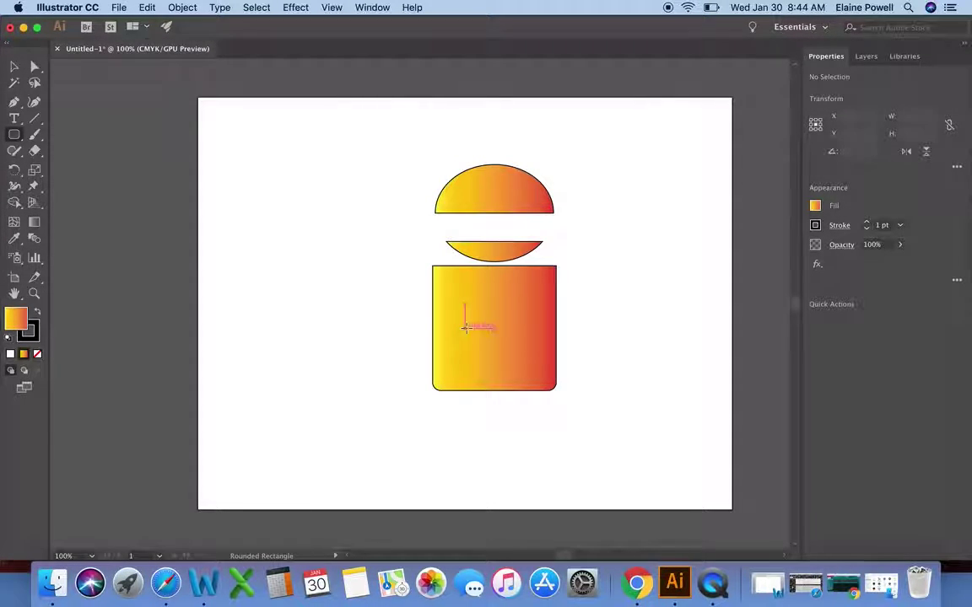
{"action": "left_click_drag", "start_coordinate": [362, 269], "coordinate": [379, 341]}
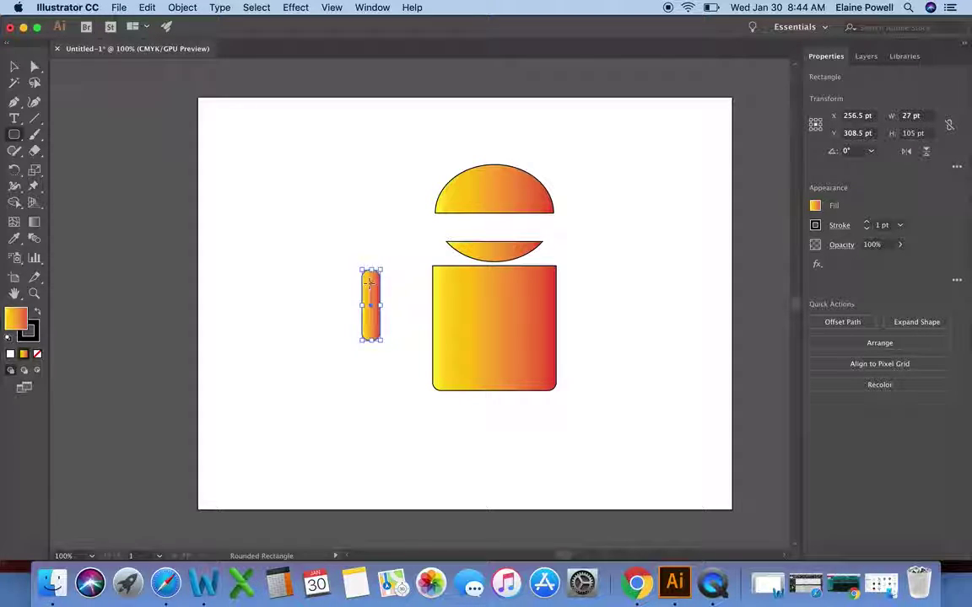
{"action": "key", "text": "super+shift+a"}
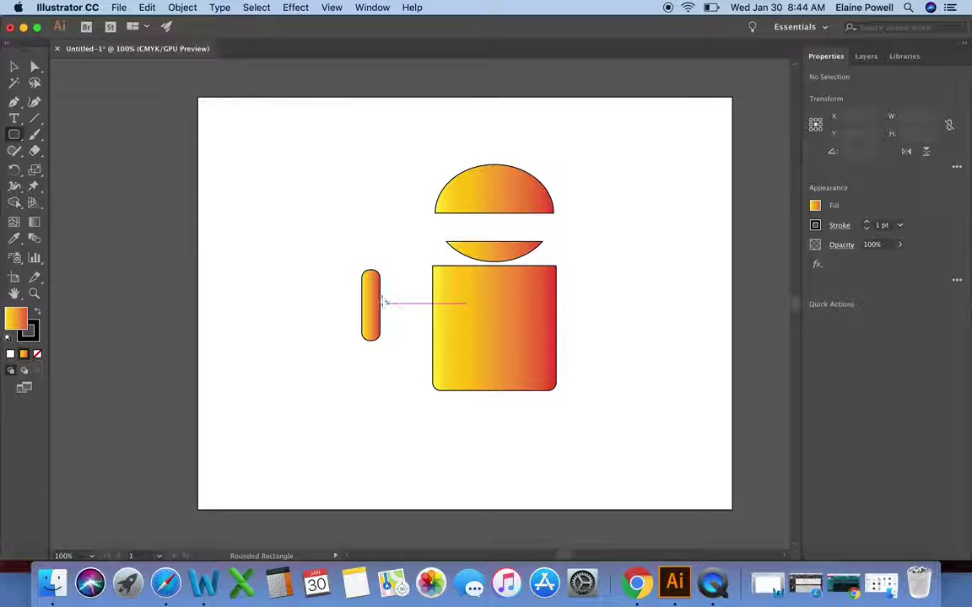
{"action": "left_click", "coordinate": [371, 301]}
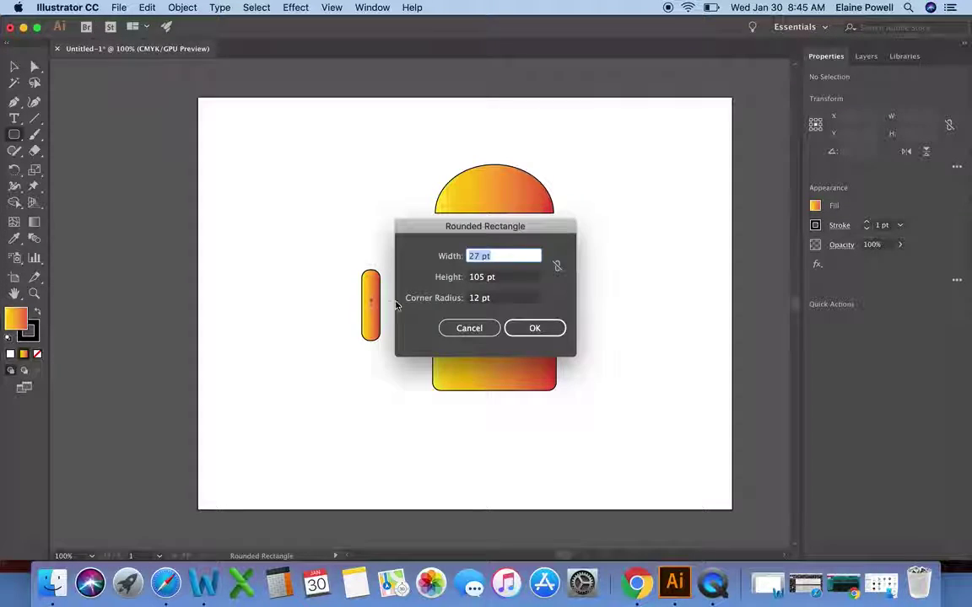
{"action": "left_click", "coordinate": [474, 329]}
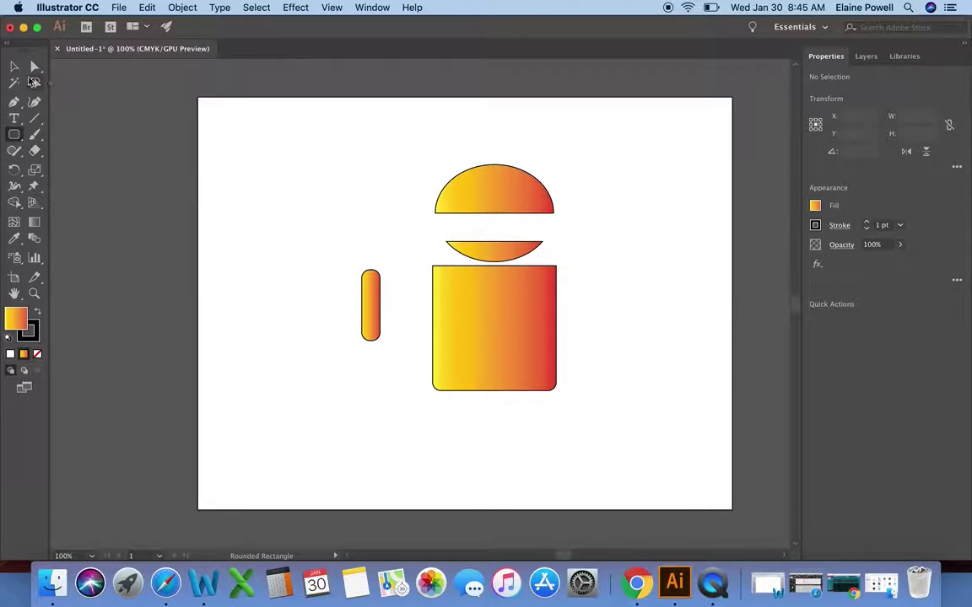
Duplicate the pill with Copy and Paste in Front, placing the copy right of the body.
{"action": "left_click", "coordinate": [13, 66]}
{"action": "left_click", "coordinate": [368, 304]}
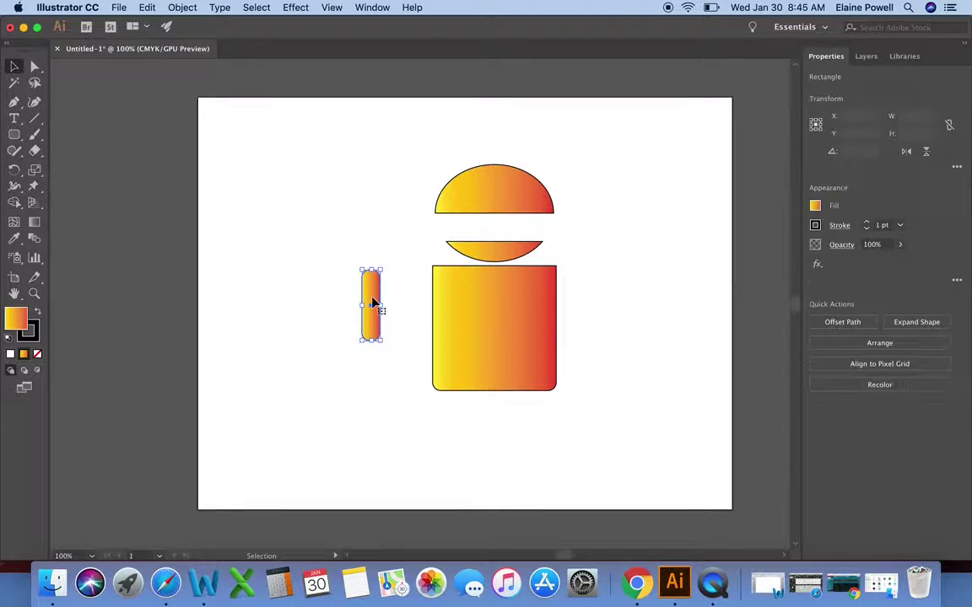
{"action": "left_click", "coordinate": [182, 7]}
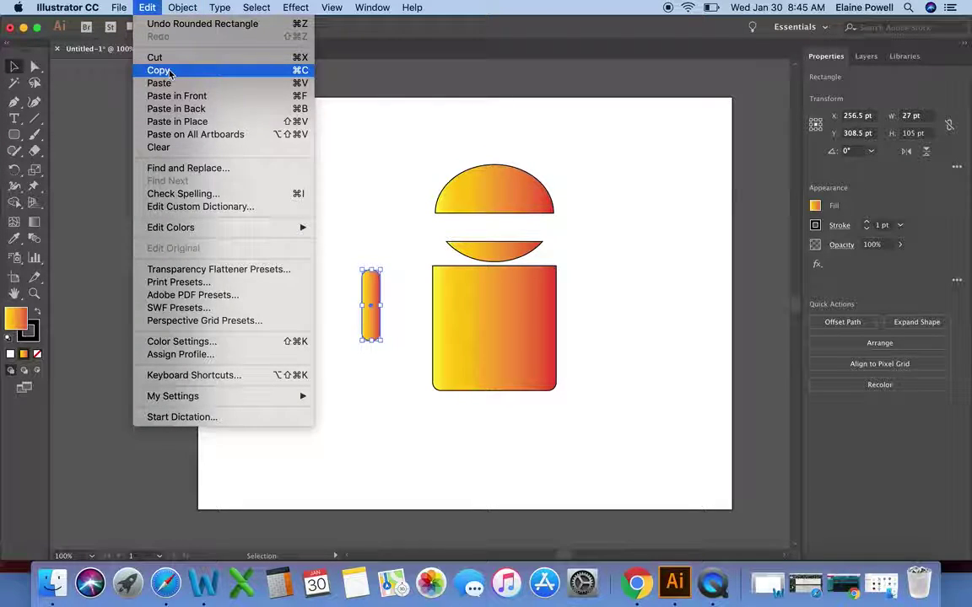
{"action": "left_click", "coordinate": [170, 73]}
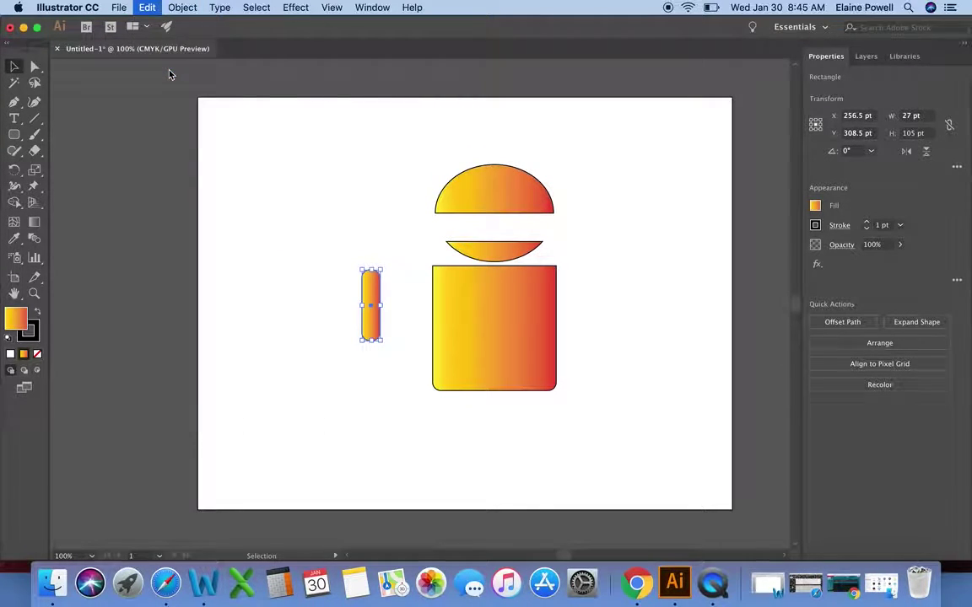
{"action": "left_click", "coordinate": [147, 7]}
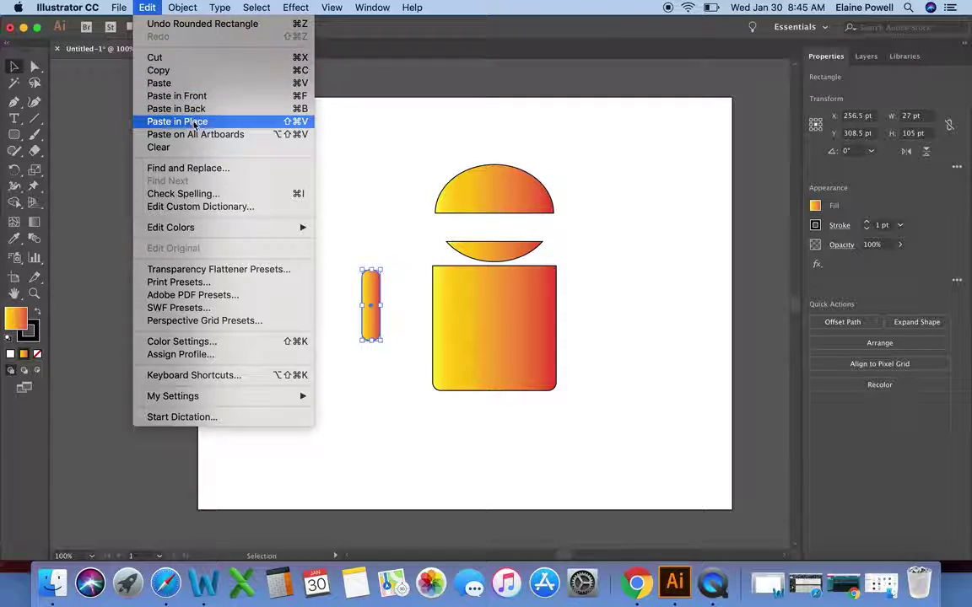
{"action": "left_click", "coordinate": [176, 96]}
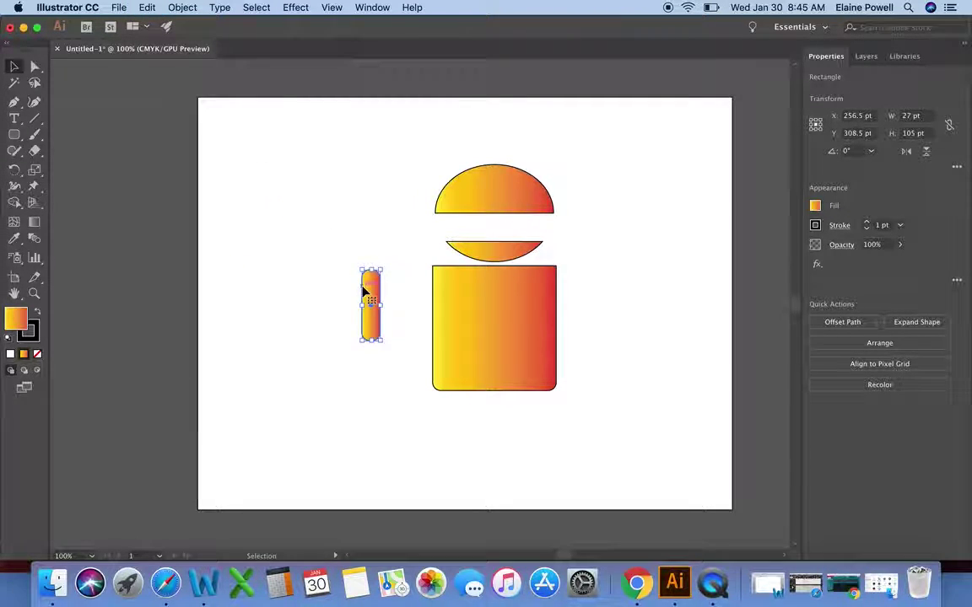
{"action": "left_click_drag", "start_coordinate": [373, 293], "coordinate": [584, 286]}
Tilt the left arm outward and set it at the body's upper-left corner.
{"action": "left_click_drag", "start_coordinate": [373, 301], "coordinate": [413, 294]}
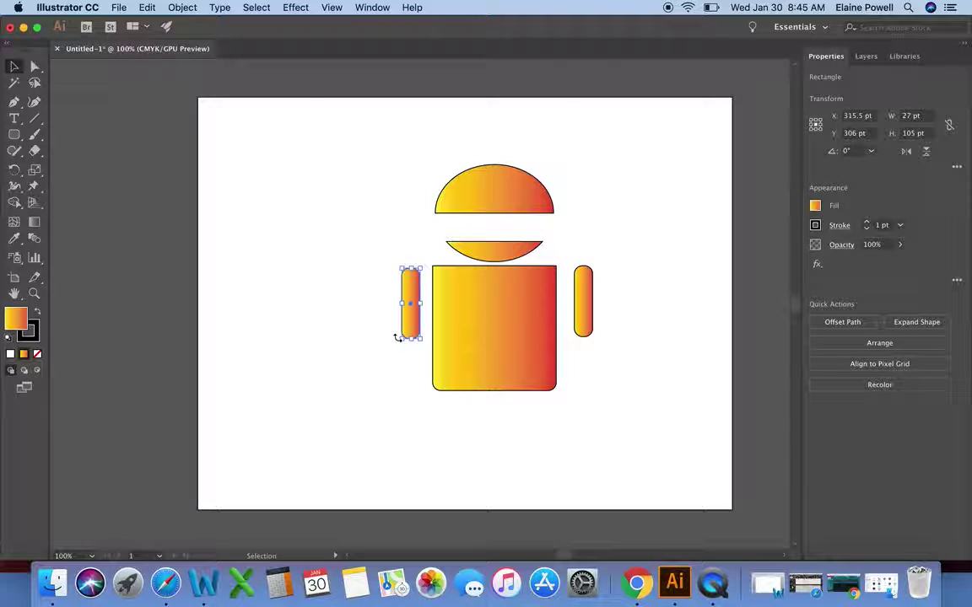
{"action": "mouse_move", "coordinate": [396, 335]}
{"action": "left_mouse_down"}
{"action": "mouse_move", "coordinate": [375, 315]}
{"action": "mouse_move", "coordinate": [364, 278]}
{"action": "mouse_move", "coordinate": [371, 257]}
{"action": "left_mouse_up"}
{"action": "left_click_drag", "start_coordinate": [418, 318], "coordinate": [418, 284]}
{"action": "left_click_drag", "start_coordinate": [419, 285], "coordinate": [408, 278]}
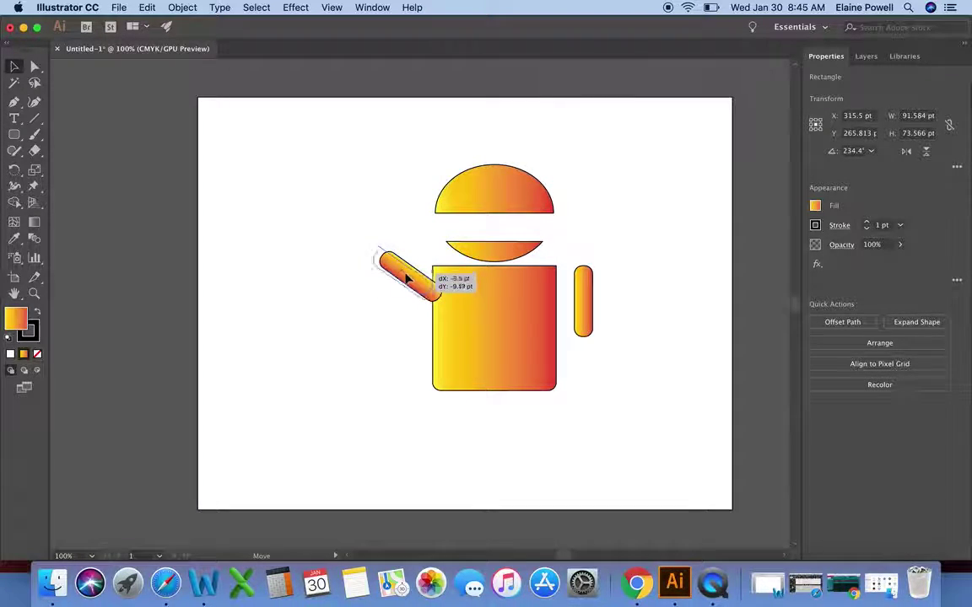
{"action": "left_click_drag", "start_coordinate": [408, 279], "coordinate": [403, 276]}
{"action": "left_click", "coordinate": [634, 333]}
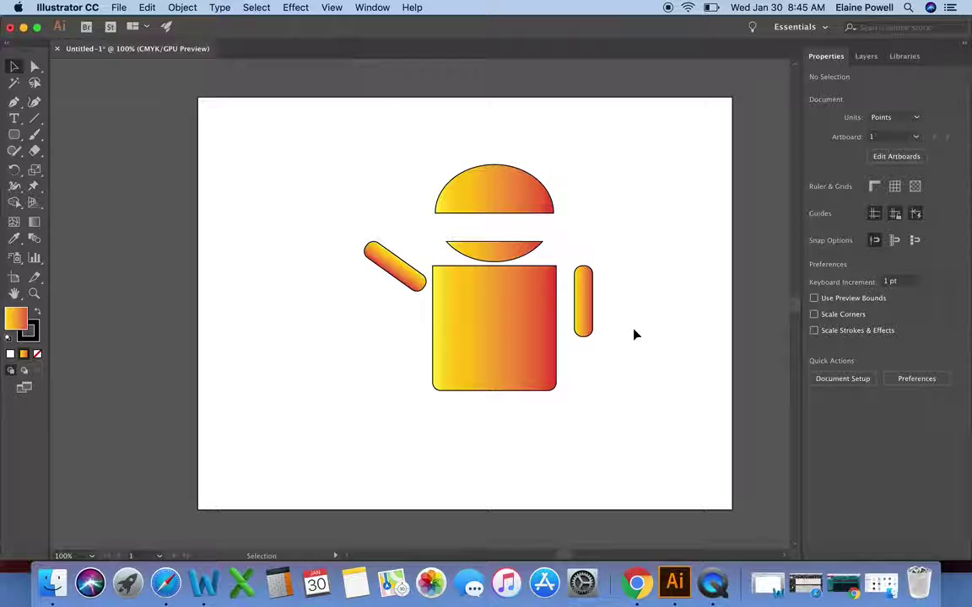
Tilt the right arm to 45° beside the body, then paste another pill copy.
{"action": "left_click", "coordinate": [582, 309]}
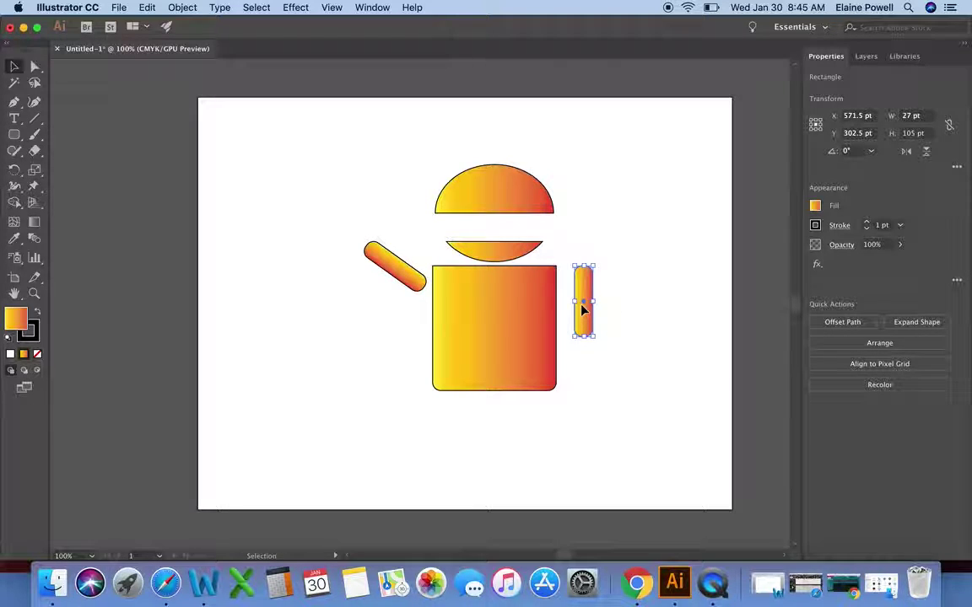
{"action": "left_click_drag", "start_coordinate": [582, 310], "coordinate": [573, 288]}
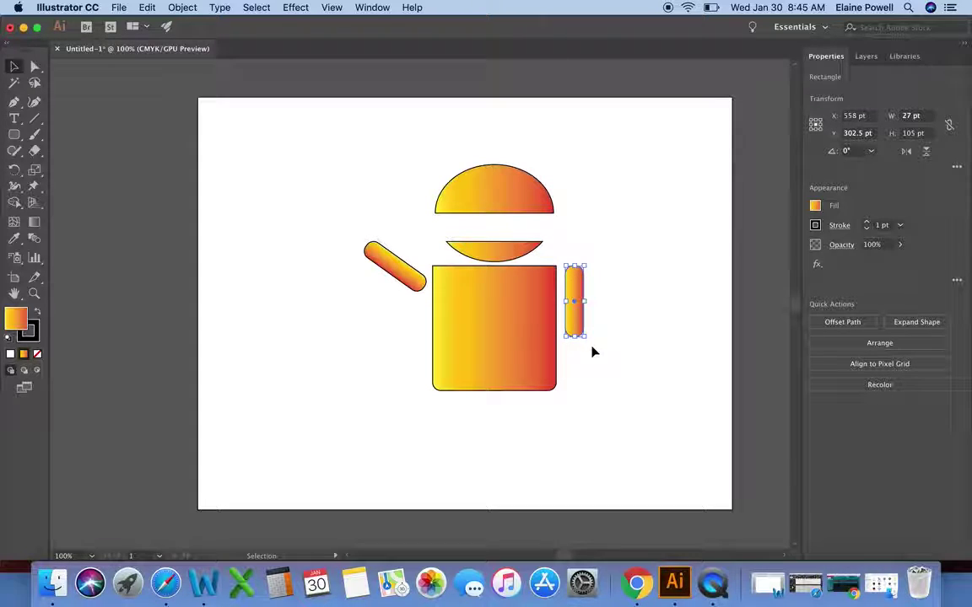
{"action": "mouse_move", "coordinate": [588, 339]}
{"action": "left_mouse_down"}
{"action": "mouse_move", "coordinate": [588, 322]}
{"action": "mouse_move", "coordinate": [605, 323]}
{"action": "mouse_move", "coordinate": [590, 318]}
{"action": "mouse_move", "coordinate": [600, 318]}
{"action": "left_mouse_up"}
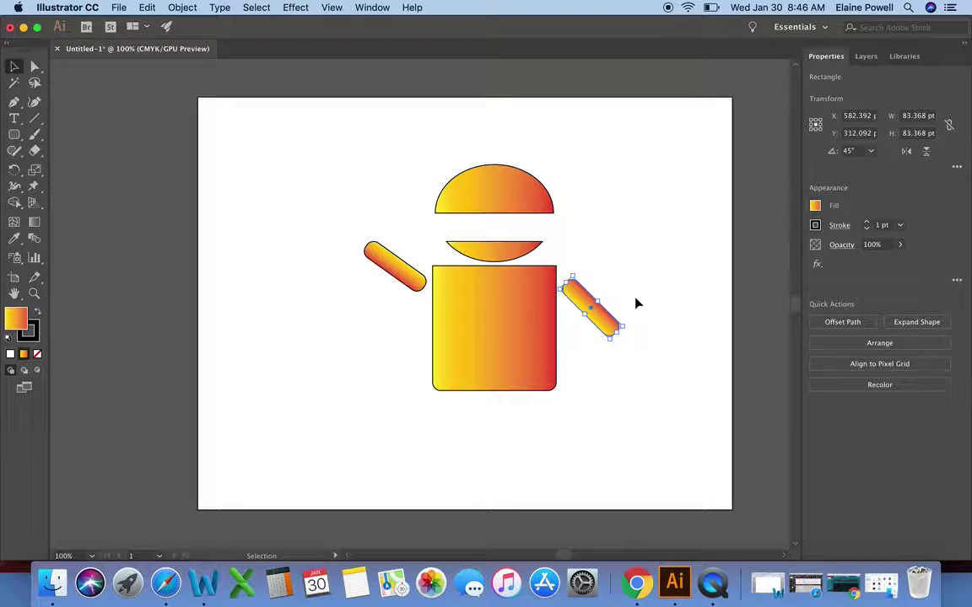
{"action": "left_click", "coordinate": [465, 499]}
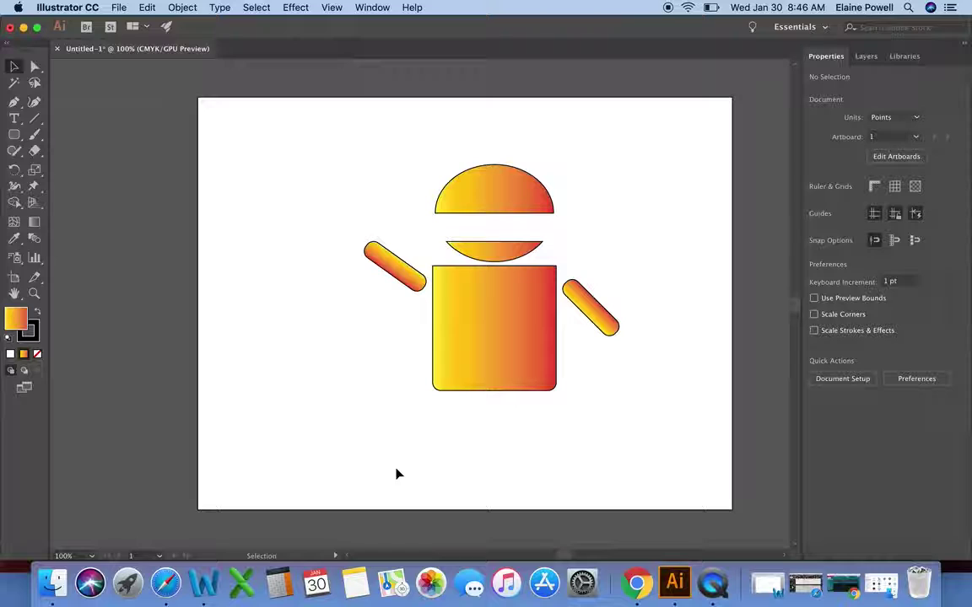
{"action": "left_click", "coordinate": [146, 8]}
{"action": "left_click", "coordinate": [165, 96]}
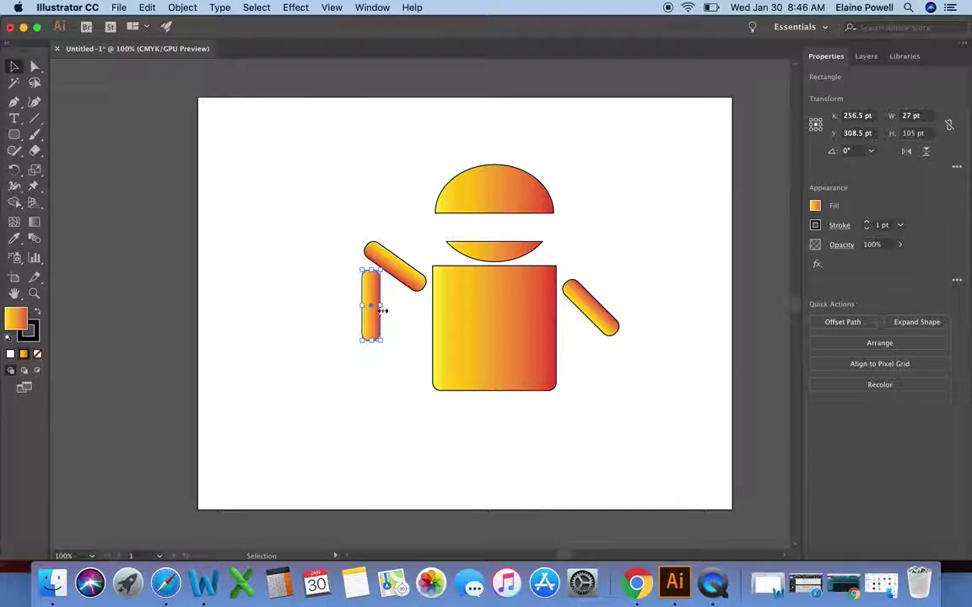
Reshape the pasted pill into a thin, tilted antenna, about 30 × 63 pt, on the dome's upper right.
{"action": "left_click_drag", "start_coordinate": [383, 310], "coordinate": [368, 307]}
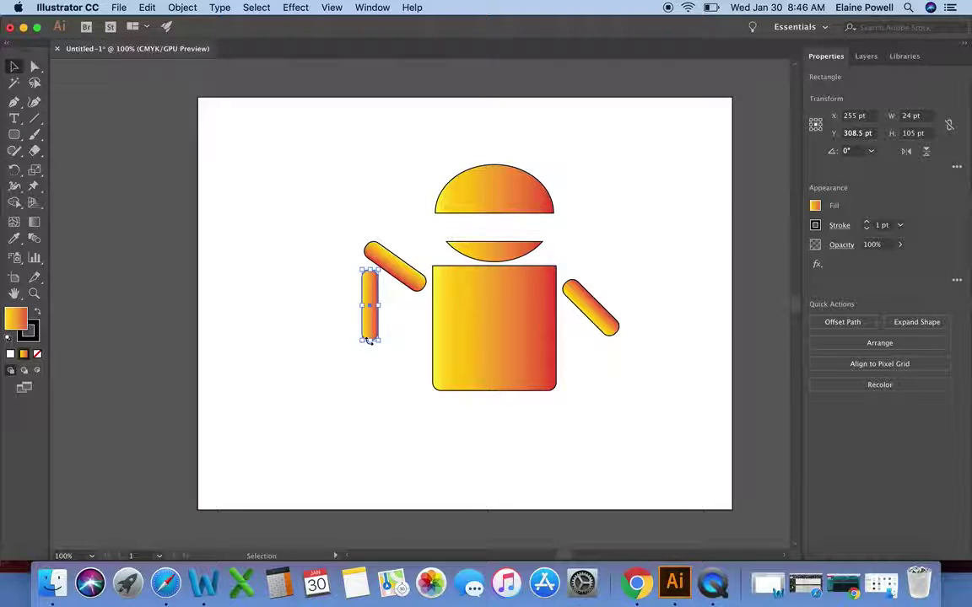
{"action": "mouse_move", "coordinate": [372, 341]}
{"action": "left_mouse_down"}
{"action": "mouse_move", "coordinate": [371, 323]}
{"action": "mouse_move", "coordinate": [544, 151]}
{"action": "left_mouse_up"}
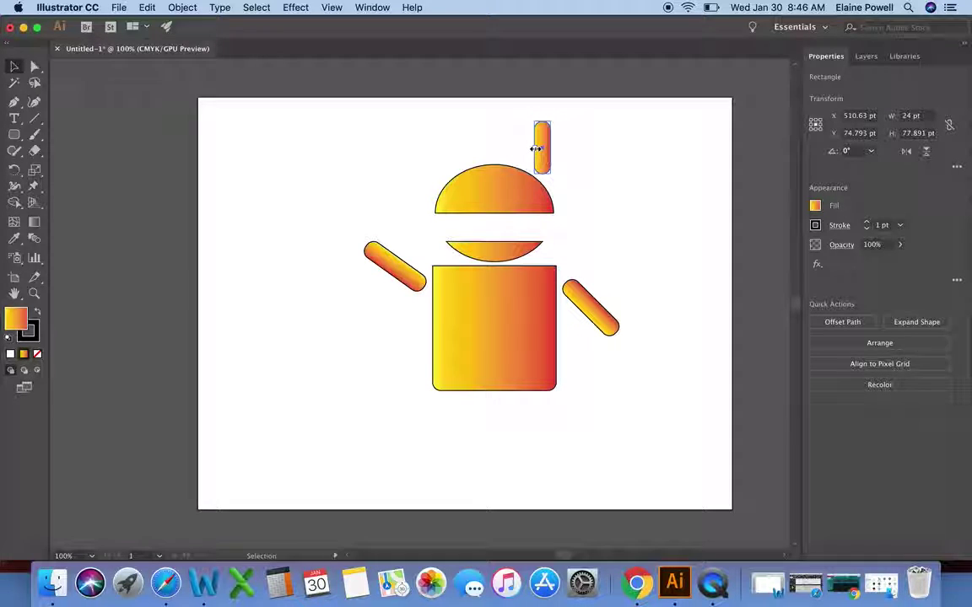
{"action": "left_click_drag", "start_coordinate": [542, 168], "coordinate": [547, 191]}
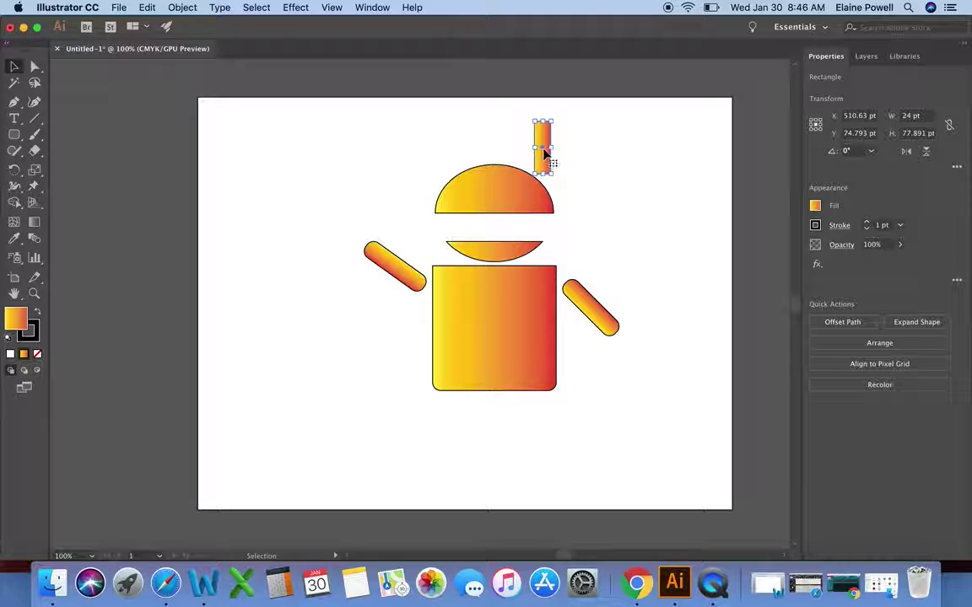
{"action": "left_click_drag", "start_coordinate": [535, 148], "coordinate": [542, 148]}
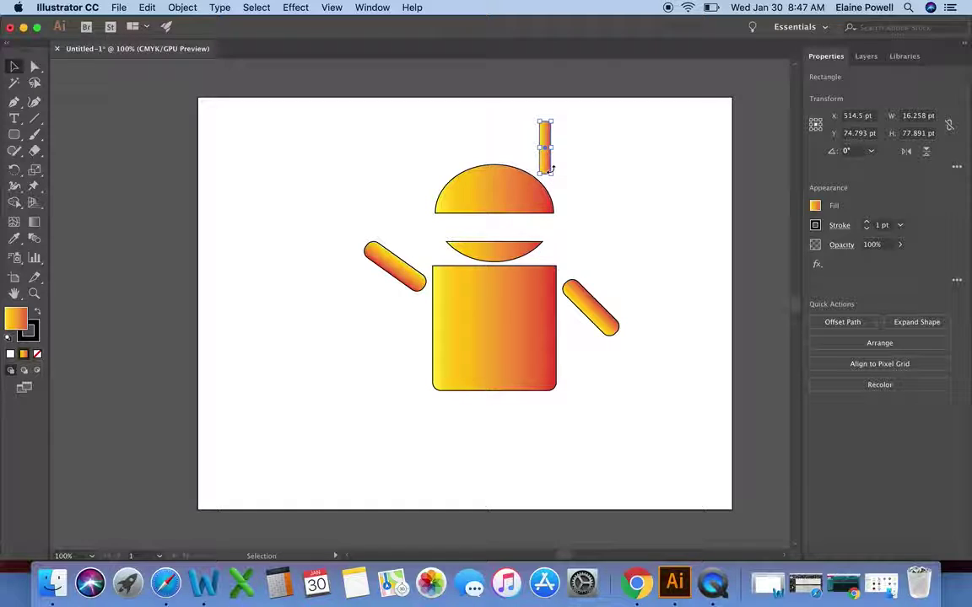
{"action": "left_click_drag", "start_coordinate": [550, 173], "coordinate": [546, 164]}
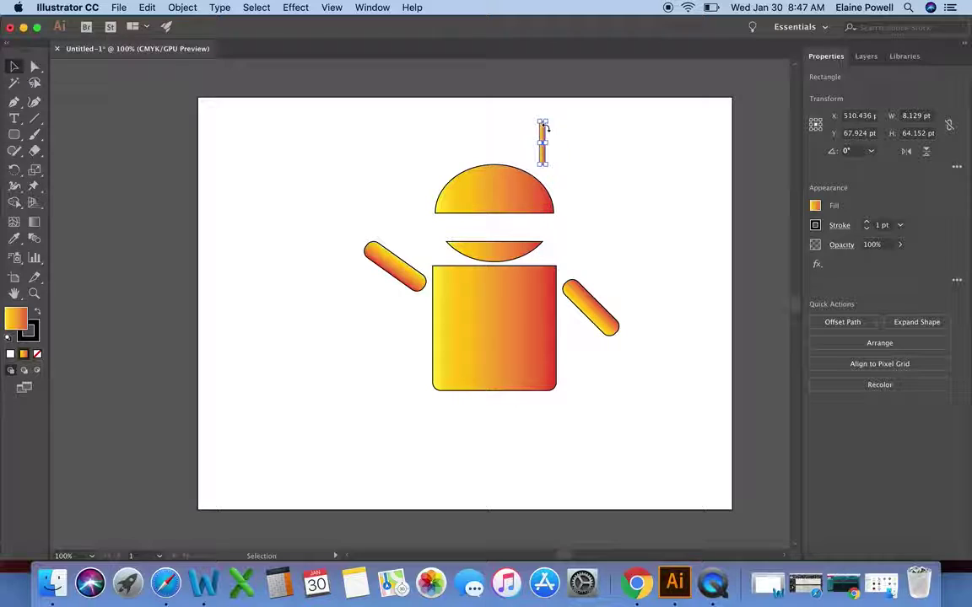
{"action": "left_click_drag", "start_coordinate": [546, 135], "coordinate": [543, 152]}
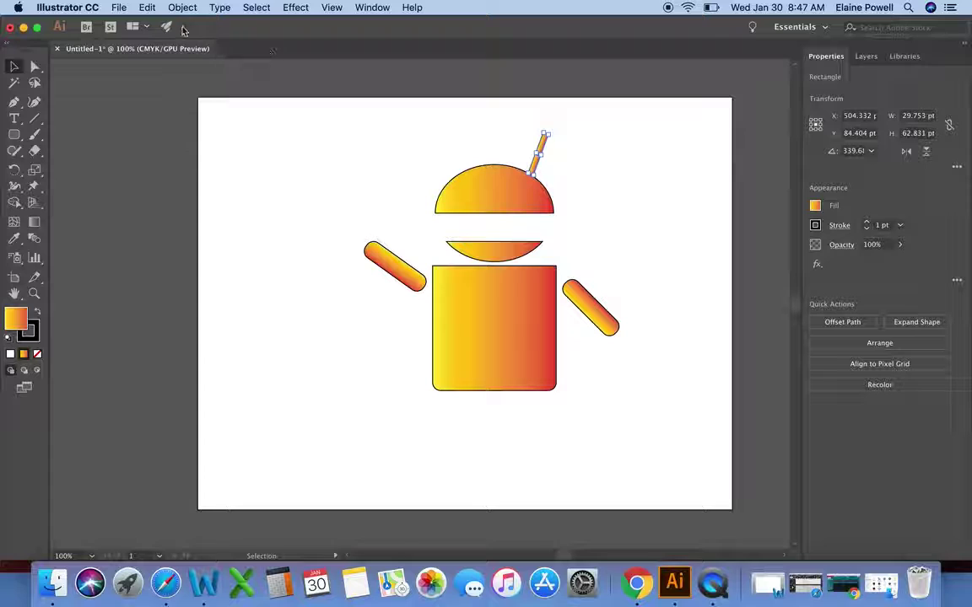
{"action": "left_click", "coordinate": [147, 8]}
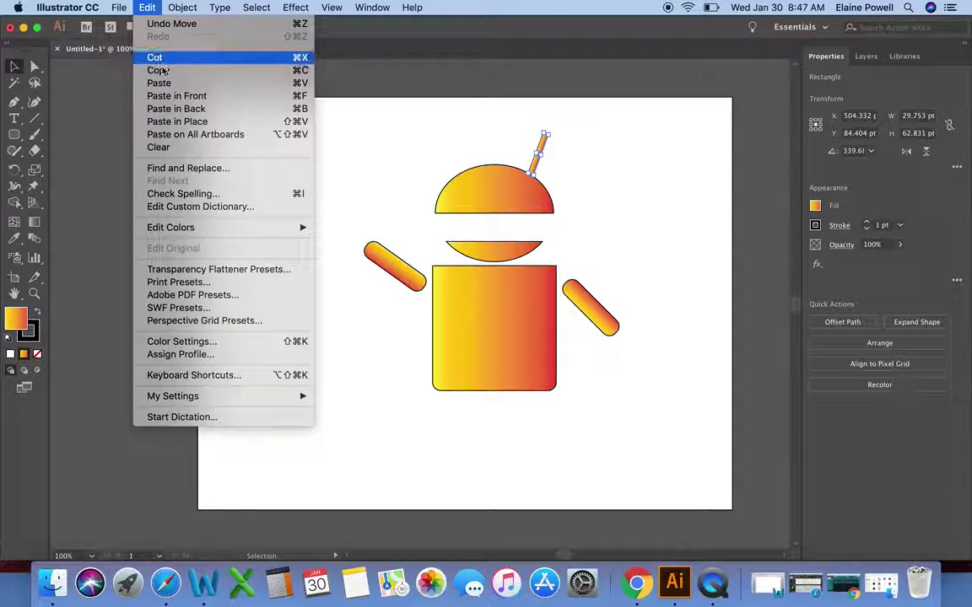
Copy the antenna, move the copy to the head's left side and reflect it.
{"action": "left_click", "coordinate": [156, 70]}
{"action": "left_click", "coordinate": [152, 9]}
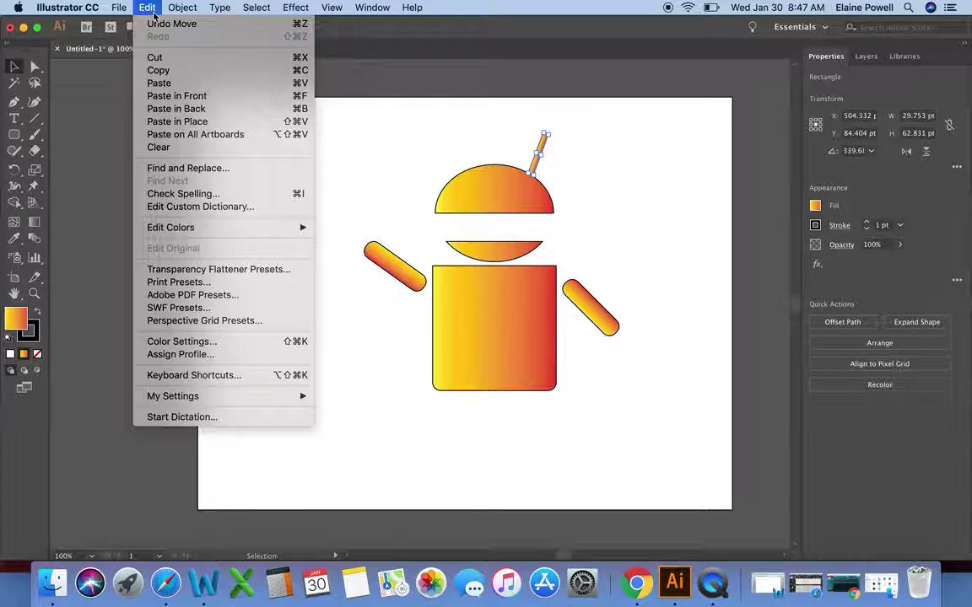
{"action": "left_click", "coordinate": [176, 95]}
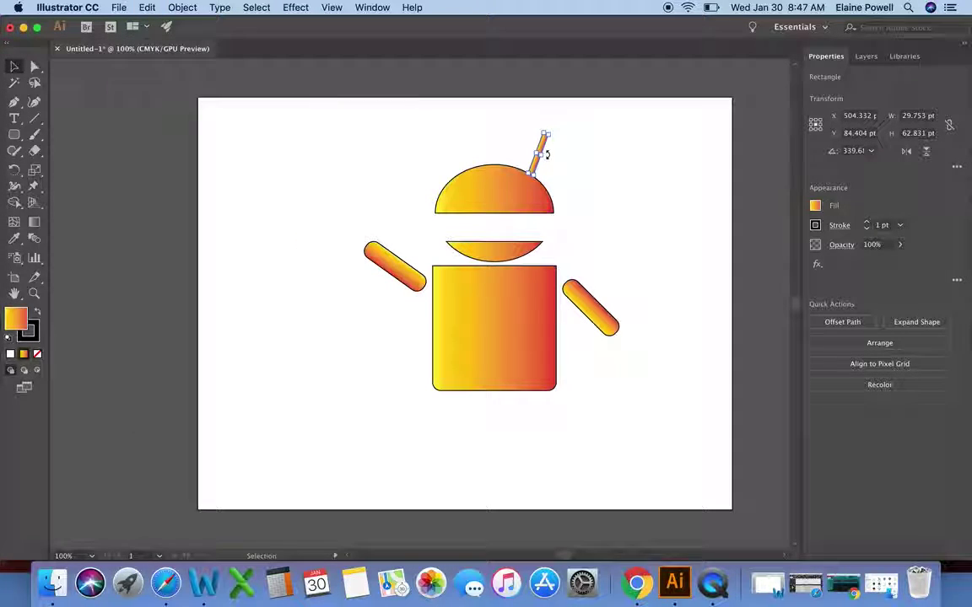
{"action": "mouse_move", "coordinate": [543, 154]}
{"action": "left_mouse_down"}
{"action": "mouse_move", "coordinate": [455, 156]}
{"action": "mouse_move", "coordinate": [465, 157]}
{"action": "left_mouse_up"}
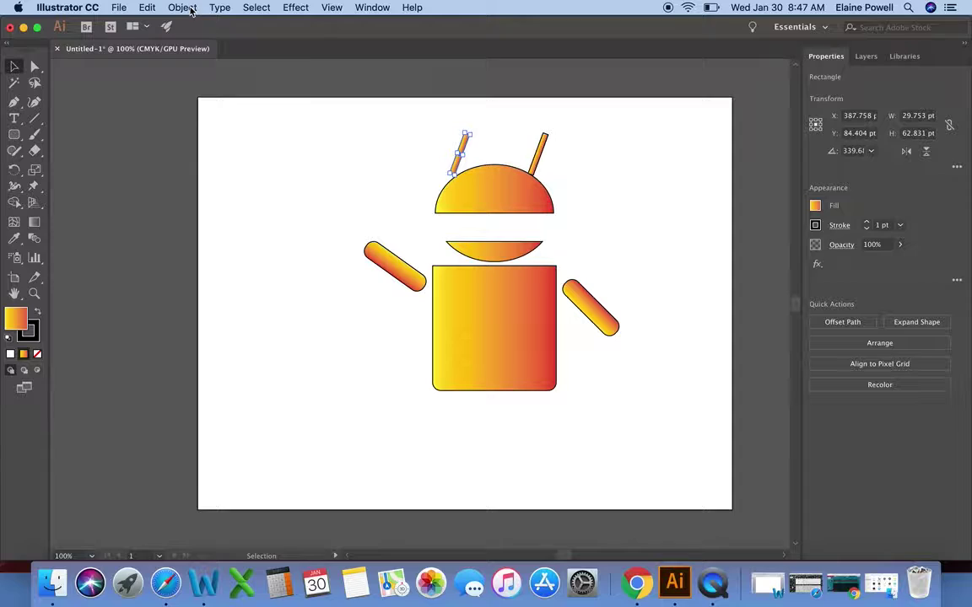
{"action": "left_click", "coordinate": [182, 8]}
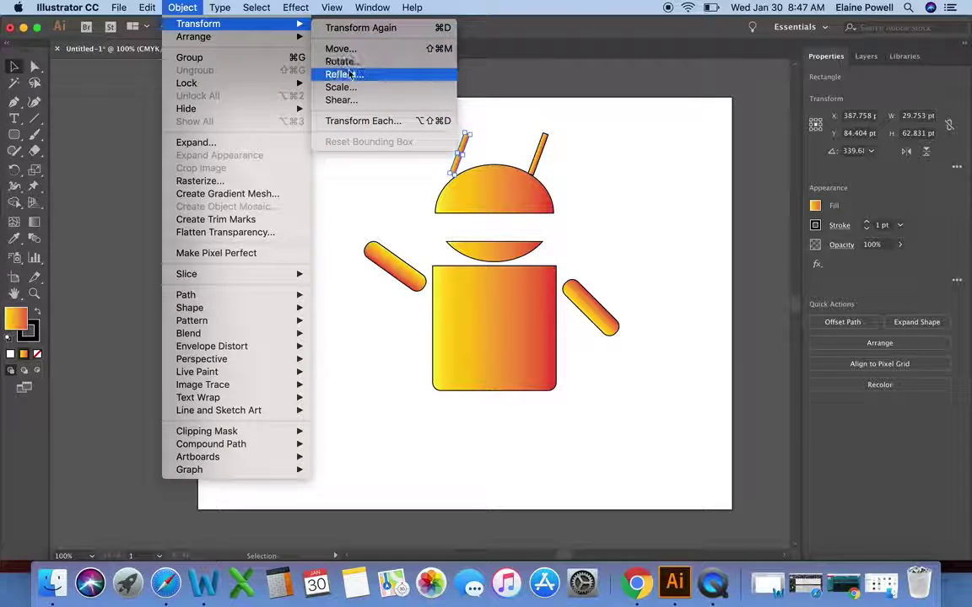
{"action": "left_click", "coordinate": [345, 74]}
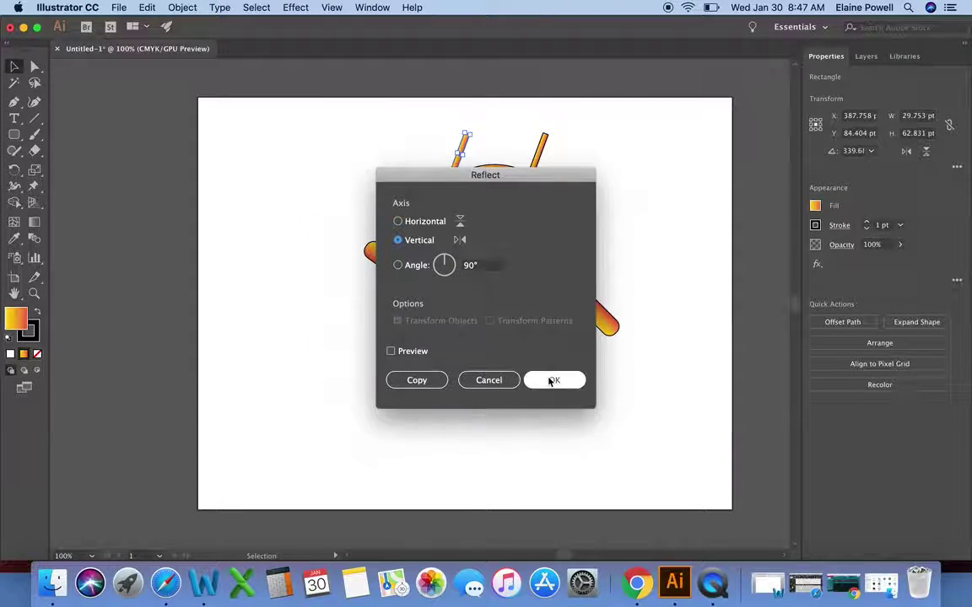
{"action": "left_click", "coordinate": [420, 221]}
{"action": "left_click", "coordinate": [572, 383]}
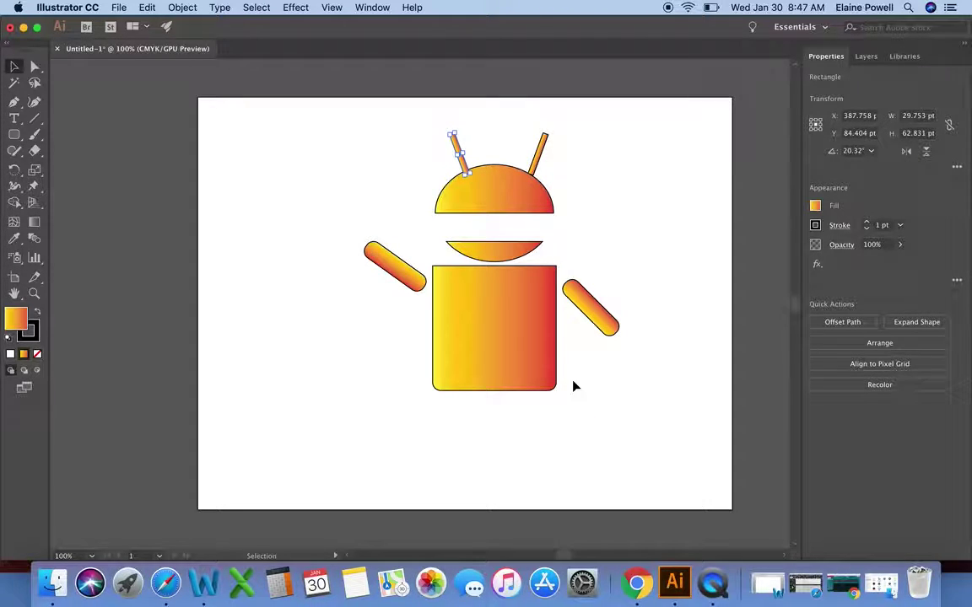
{"action": "left_click", "coordinate": [437, 160]}
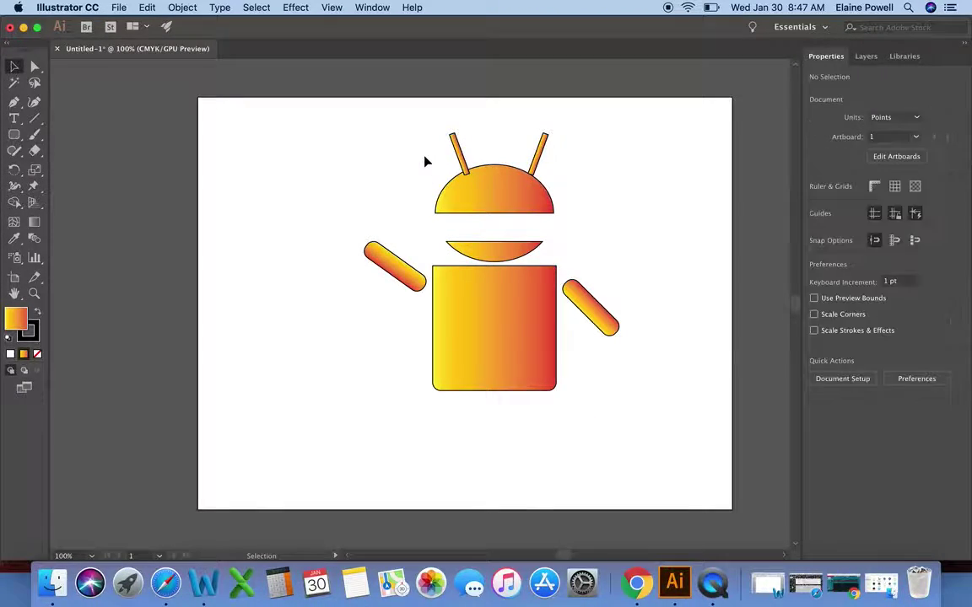
Nudge the left antenna a few points right to line it up on the head.
{"action": "left_click_drag", "start_coordinate": [453, 147], "coordinate": [442, 147]}
{"action": "left_click", "coordinate": [641, 199]}
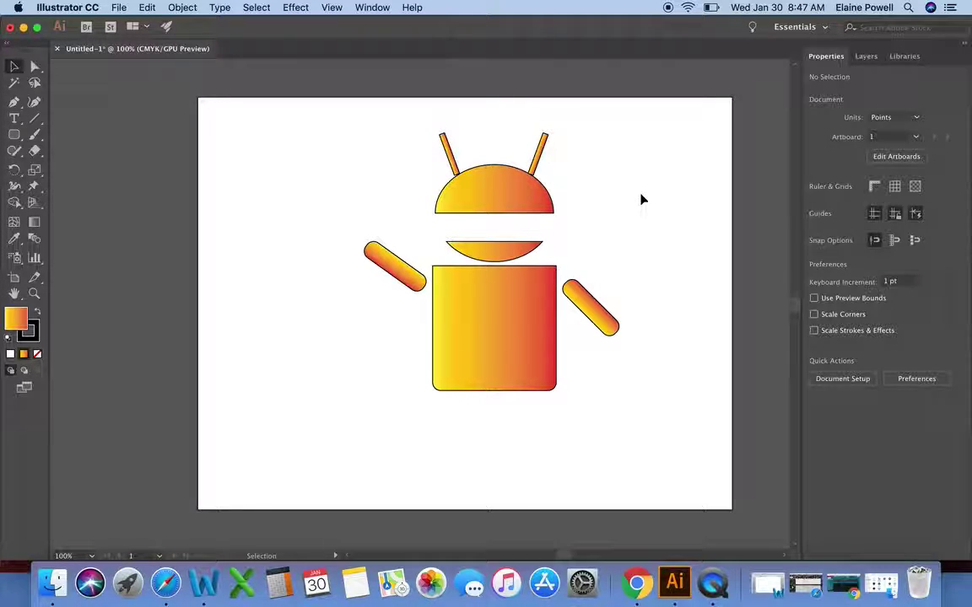
{"action": "left_click", "coordinate": [449, 156]}
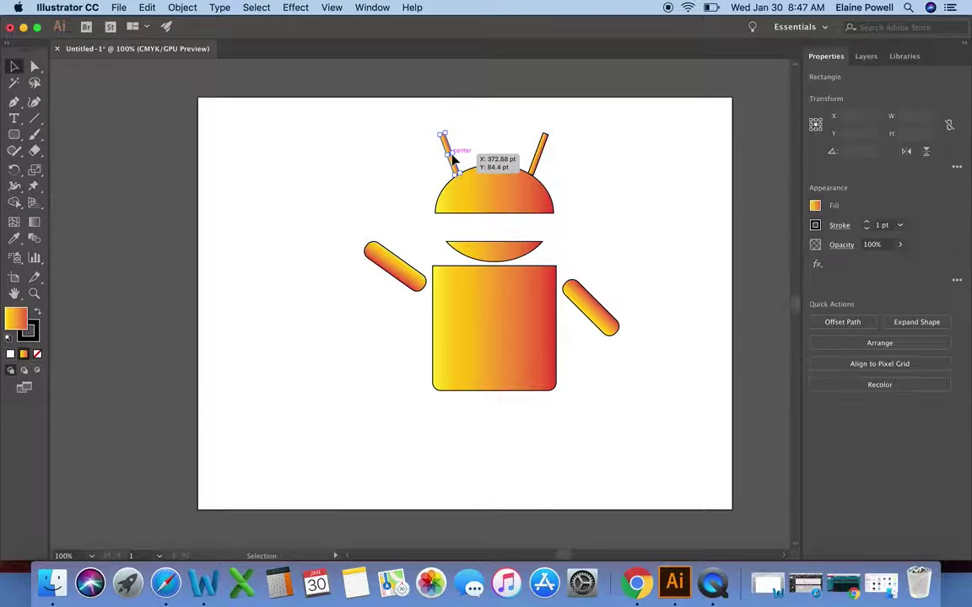
{"action": "left_click_drag", "start_coordinate": [448, 147], "coordinate": [450, 149]}
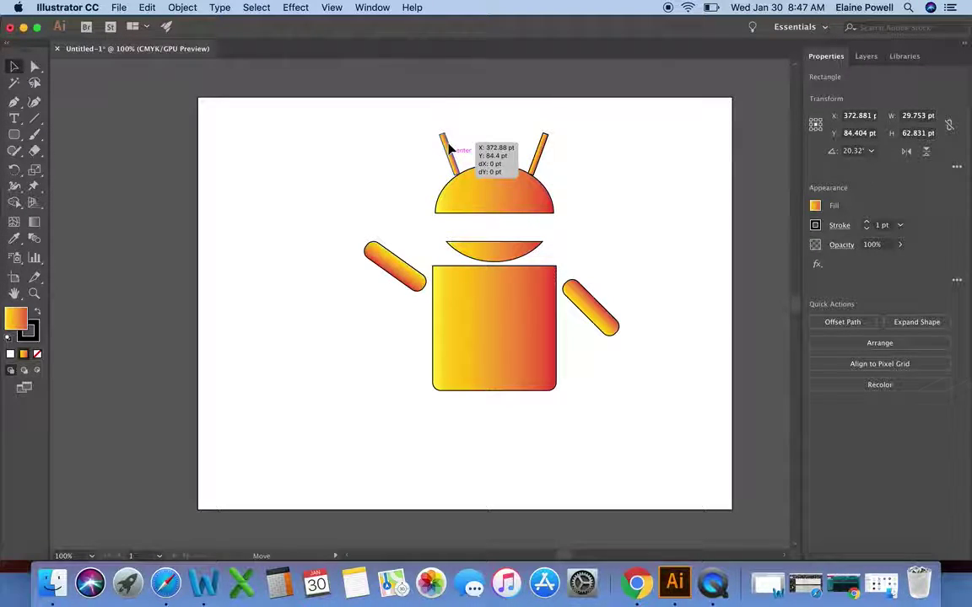
{"action": "left_click", "coordinate": [426, 174]}
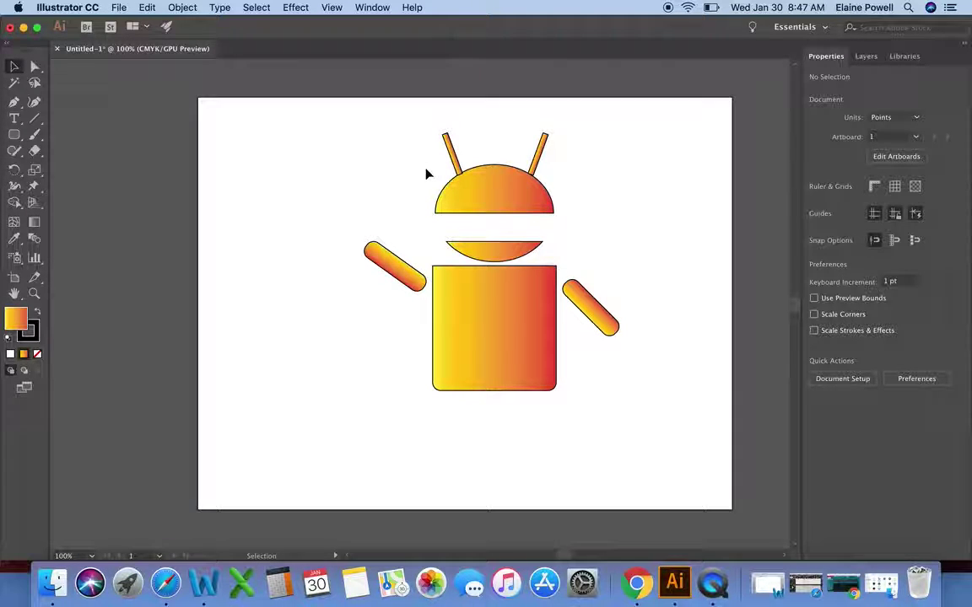
{"action": "left_click", "coordinate": [448, 147]}
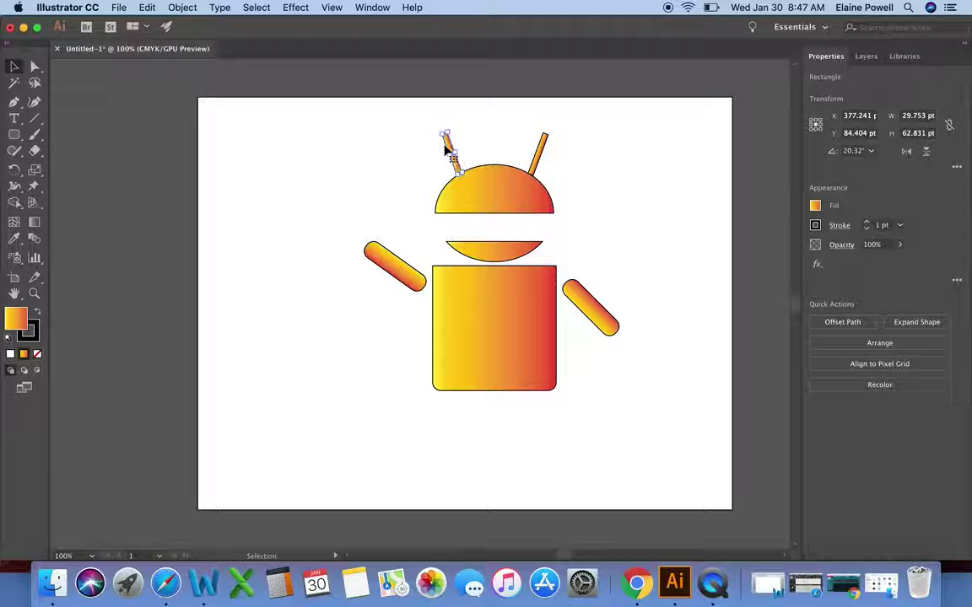
{"action": "left_click", "coordinate": [495, 130]}
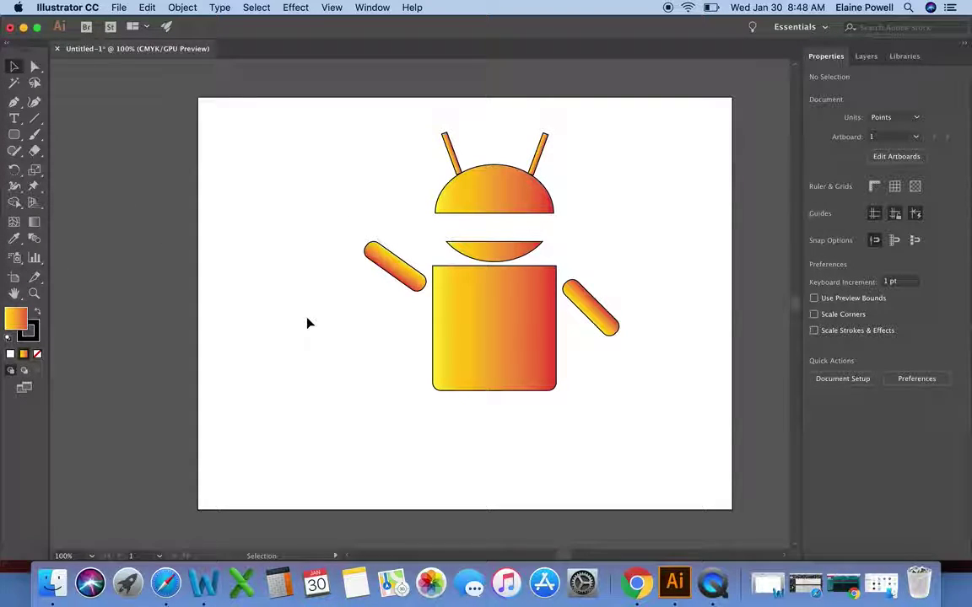
Copy the left arm and place the copy under the body's left side as a leg.
{"action": "left_click", "coordinate": [372, 256]}
{"action": "left_click", "coordinate": [147, 7]}
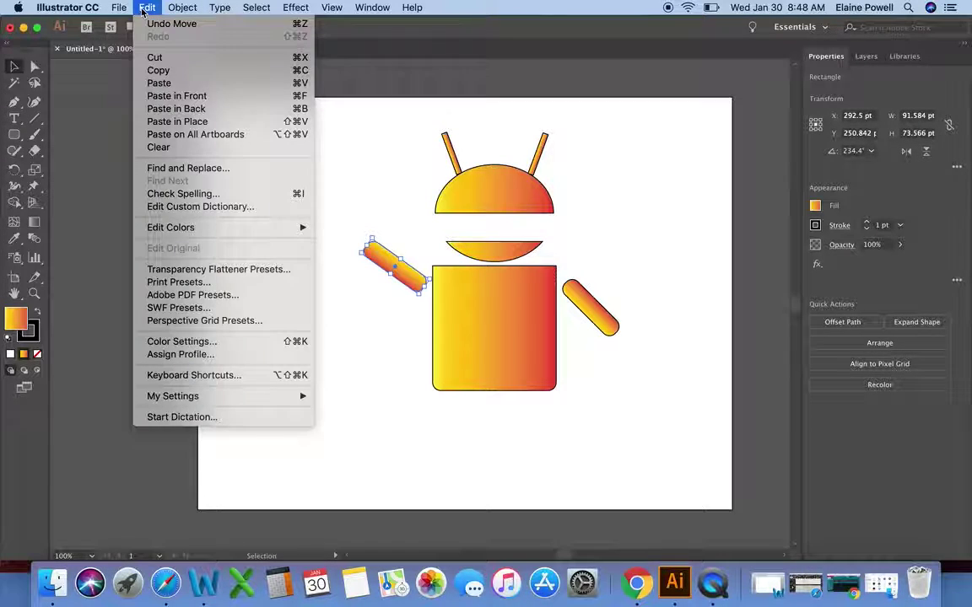
{"action": "left_click", "coordinate": [160, 70]}
{"action": "left_click", "coordinate": [152, 8]}
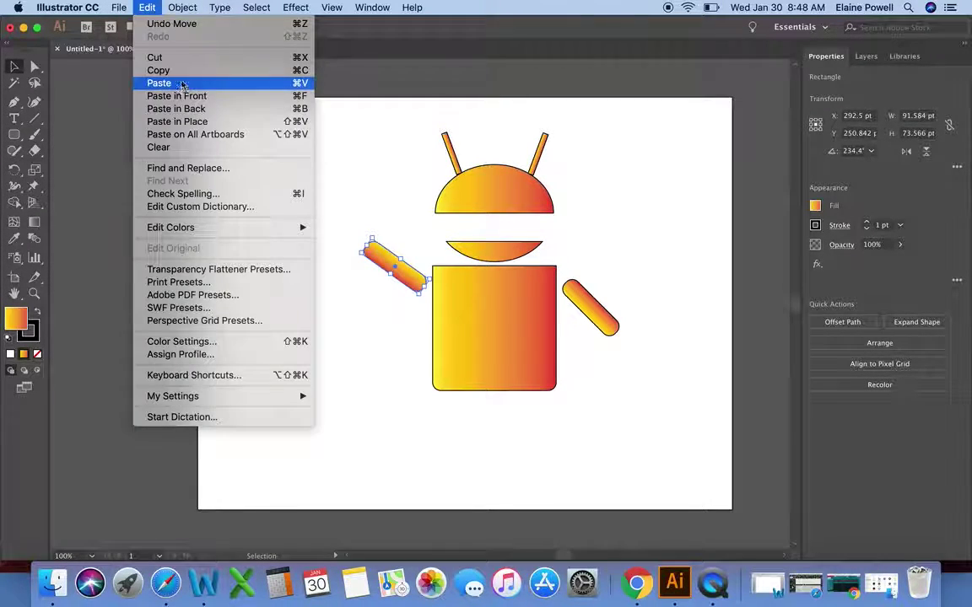
{"action": "left_click", "coordinate": [164, 83]}
{"action": "mouse_move", "coordinate": [424, 327]}
{"action": "left_mouse_down"}
{"action": "mouse_move", "coordinate": [462, 438]}
{"action": "mouse_move", "coordinate": [498, 437]}
{"action": "mouse_move", "coordinate": [470, 474]}
{"action": "left_mouse_up"}
{"action": "left_click_drag", "start_coordinate": [450, 408], "coordinate": [458, 417]}
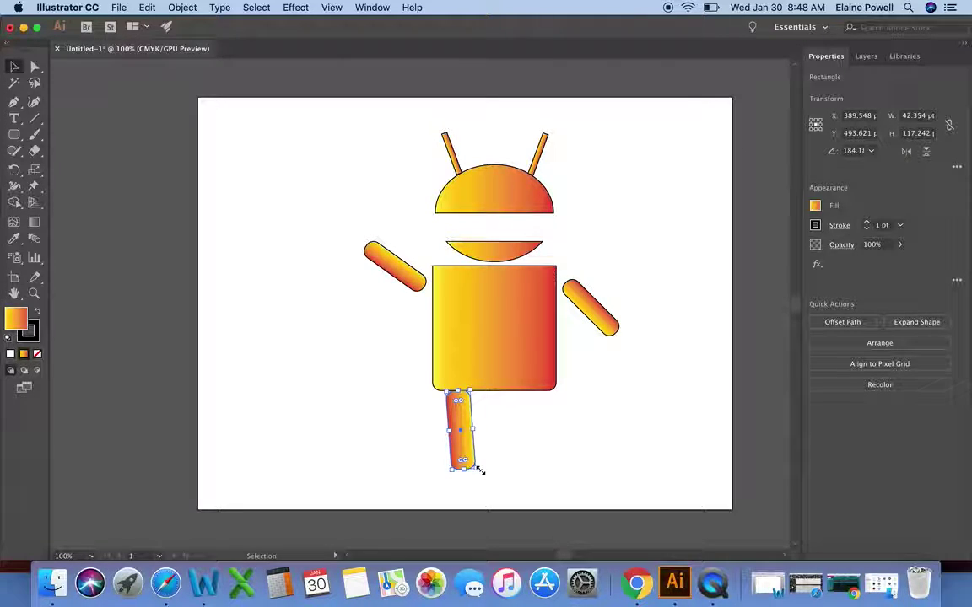
Rotate the leg 180° upright and widen it to about 45.28 × 116.64 pt.
{"action": "left_click_drag", "start_coordinate": [448, 473], "coordinate": [447, 475]}
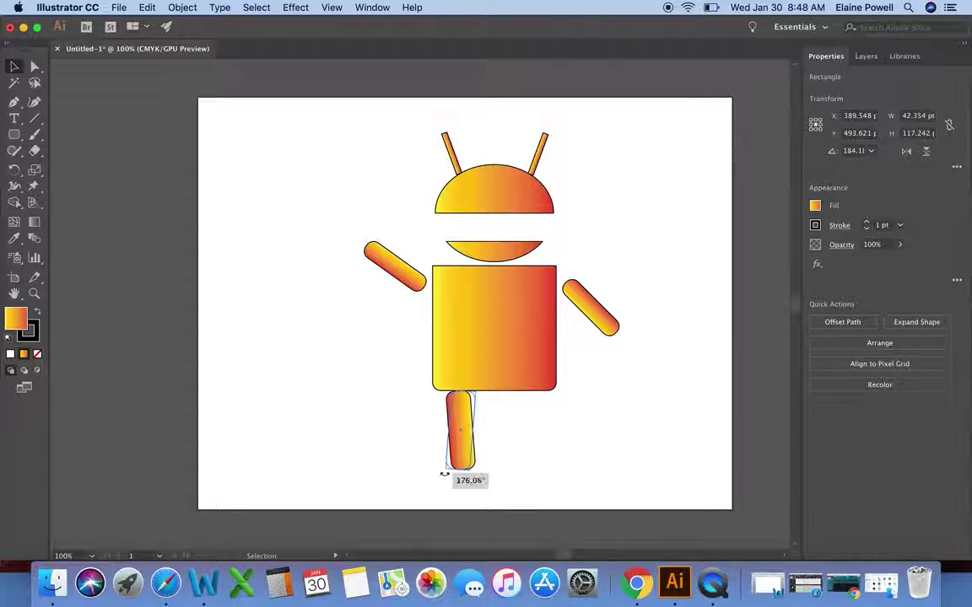
{"action": "left_click", "coordinate": [531, 440]}
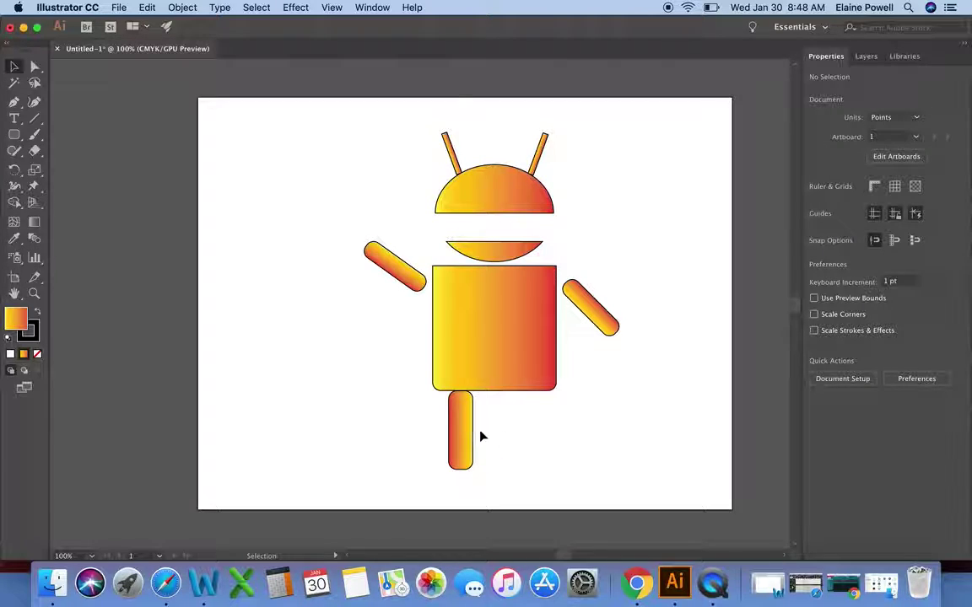
{"action": "left_click", "coordinate": [462, 438]}
{"action": "left_click_drag", "start_coordinate": [473, 430], "coordinate": [481, 431]}
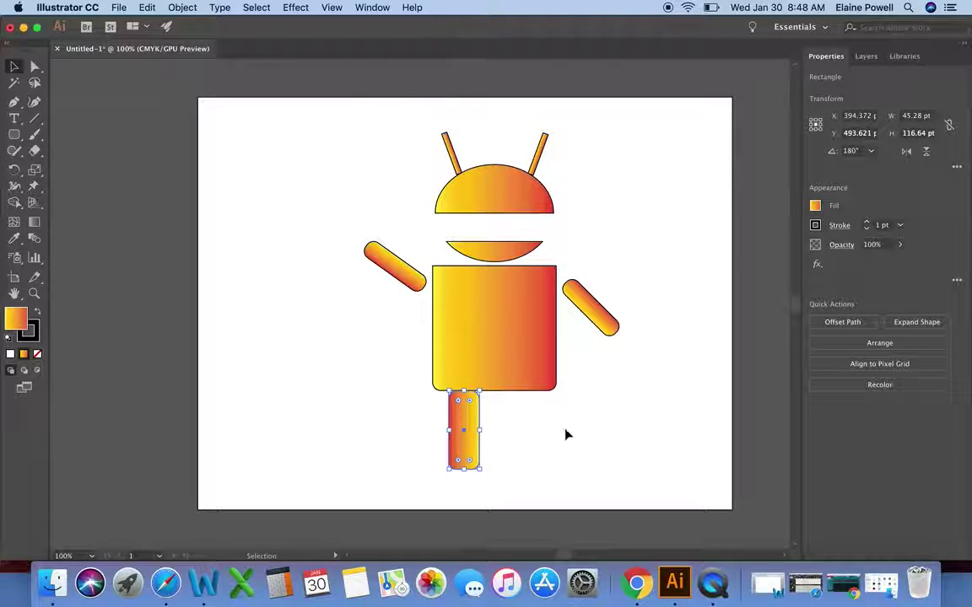
{"action": "right_click", "coordinate": [471, 415]}
{"action": "left_click", "coordinate": [416, 460]}
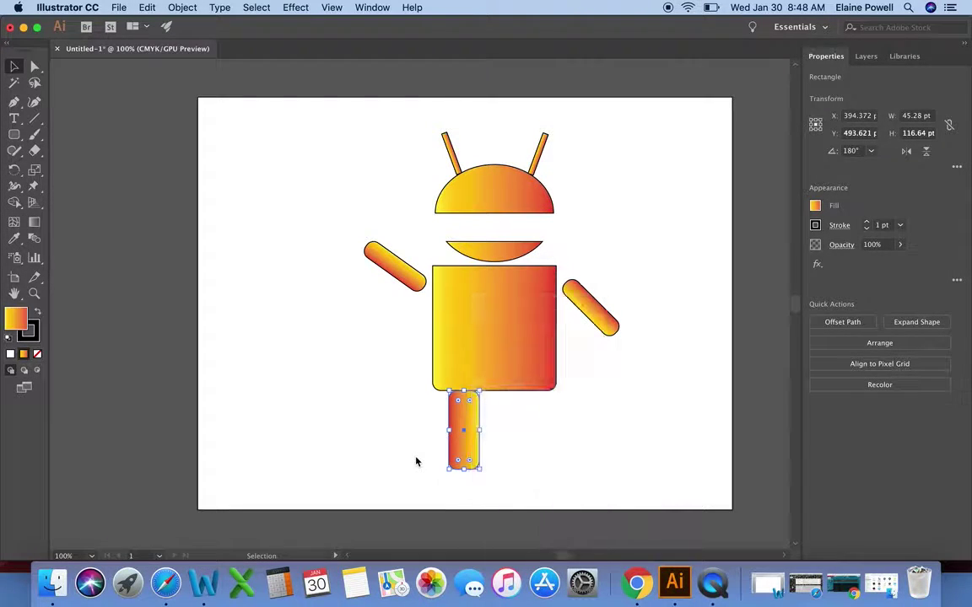
{"action": "left_click", "coordinate": [358, 440]}
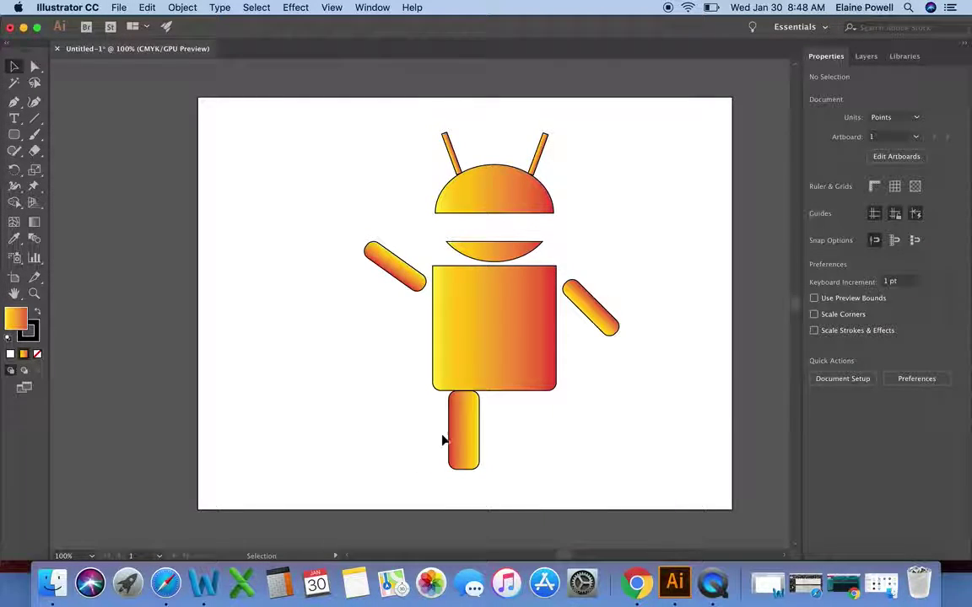
{"action": "left_click", "coordinate": [462, 445]}
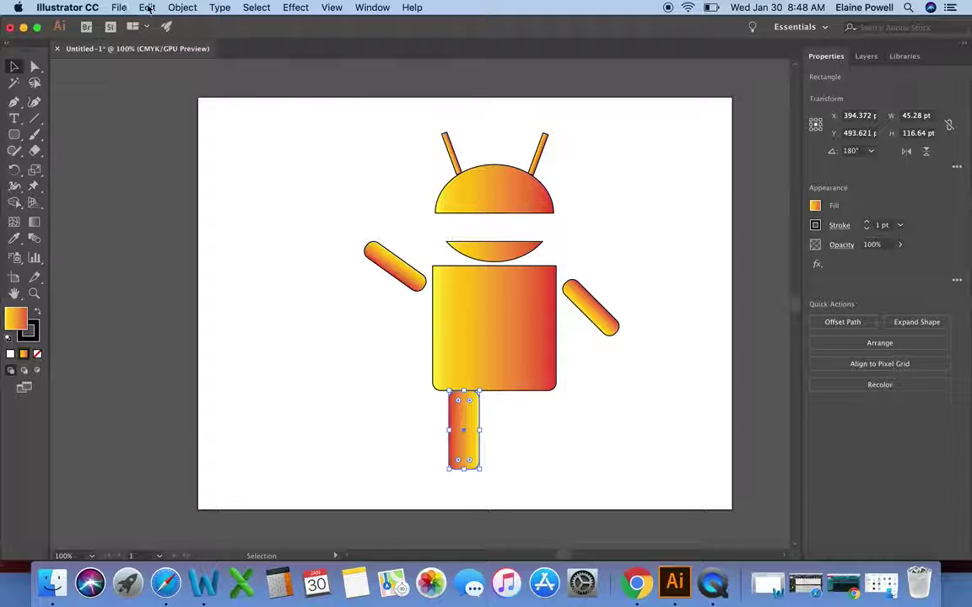
Copy the leg, move the copy under the body's right side and reflect it.
{"action": "left_click", "coordinate": [148, 7]}
{"action": "left_click", "coordinate": [151, 70]}
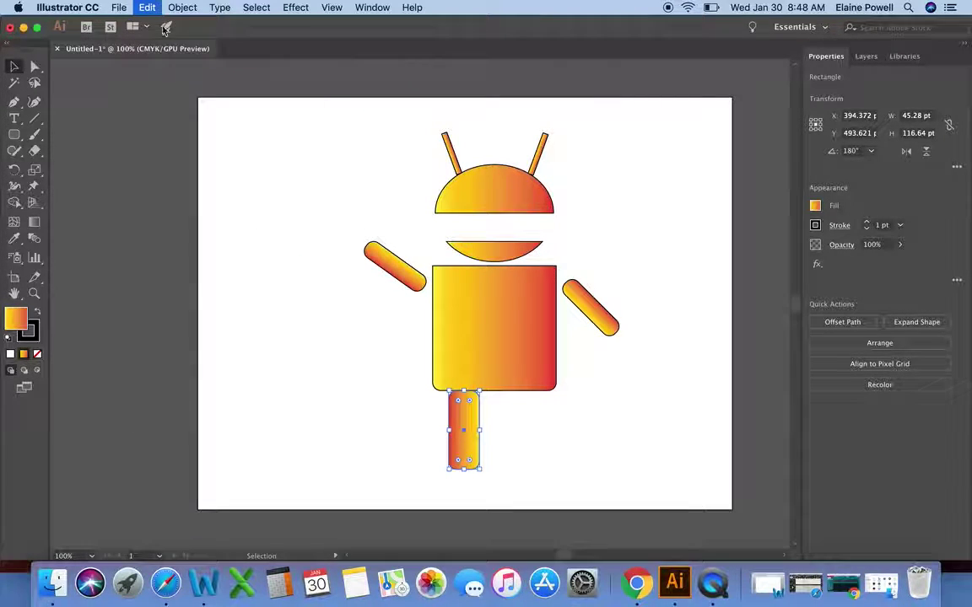
{"action": "left_click", "coordinate": [147, 8]}
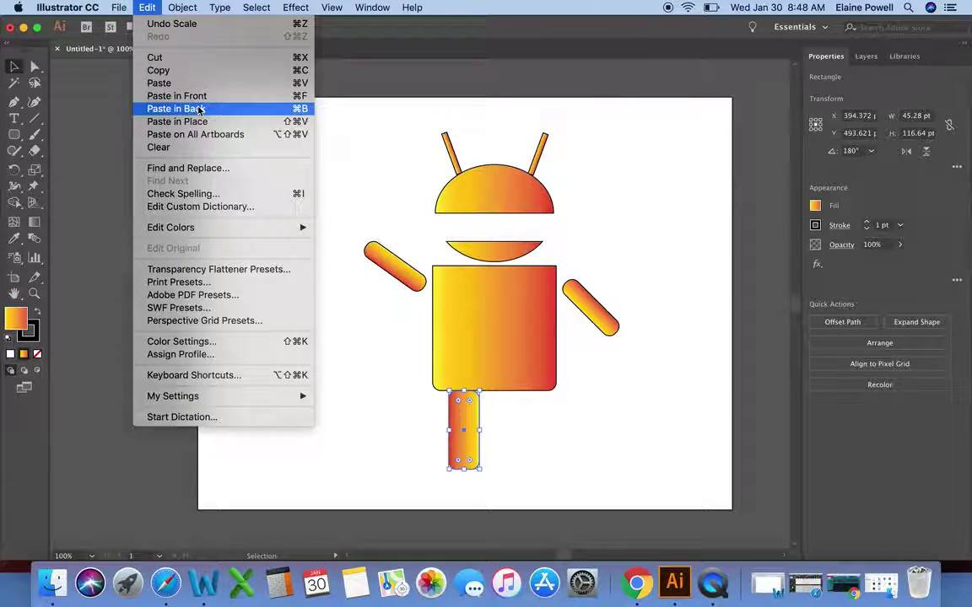
{"action": "left_click", "coordinate": [177, 83]}
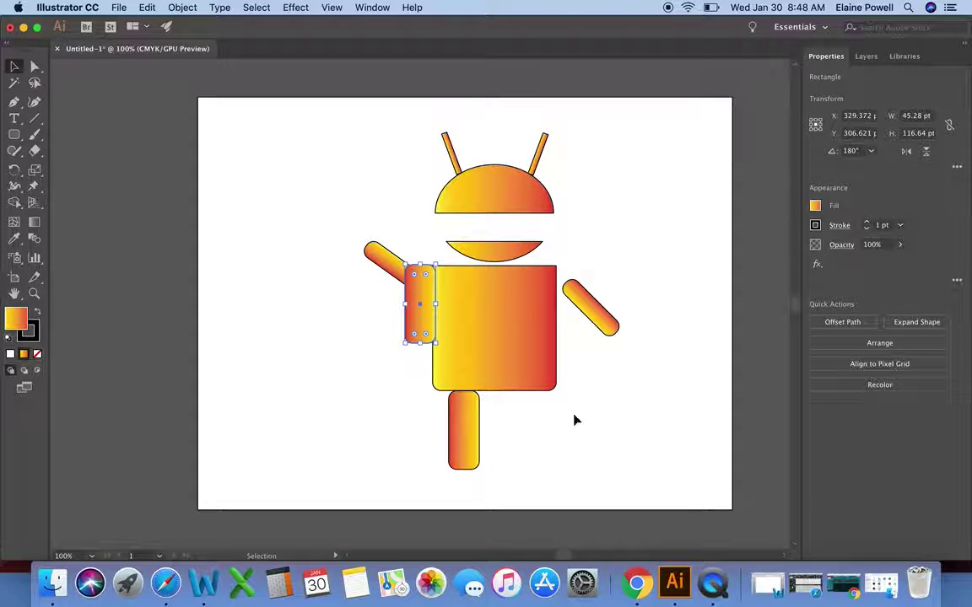
{"action": "left_click_drag", "start_coordinate": [426, 322], "coordinate": [533, 448]}
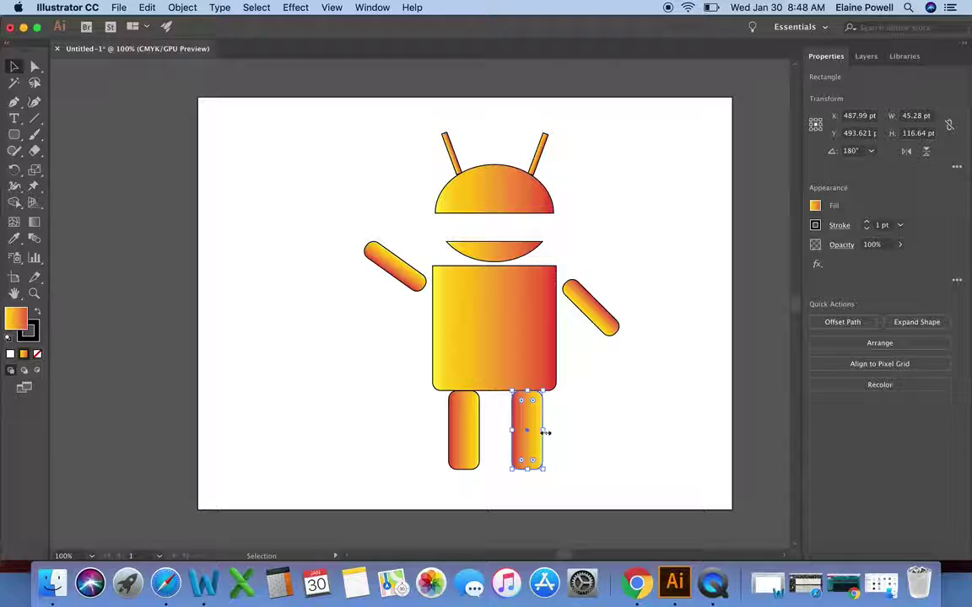
{"action": "left_click", "coordinate": [182, 8]}
{"action": "mouse_move", "coordinate": [198, 24]}
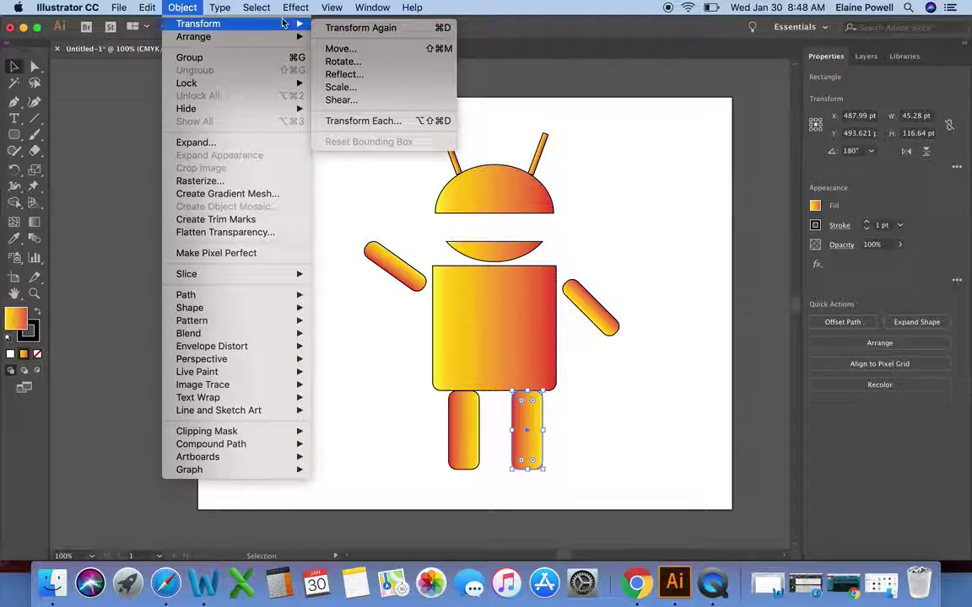
{"action": "left_click", "coordinate": [368, 76]}
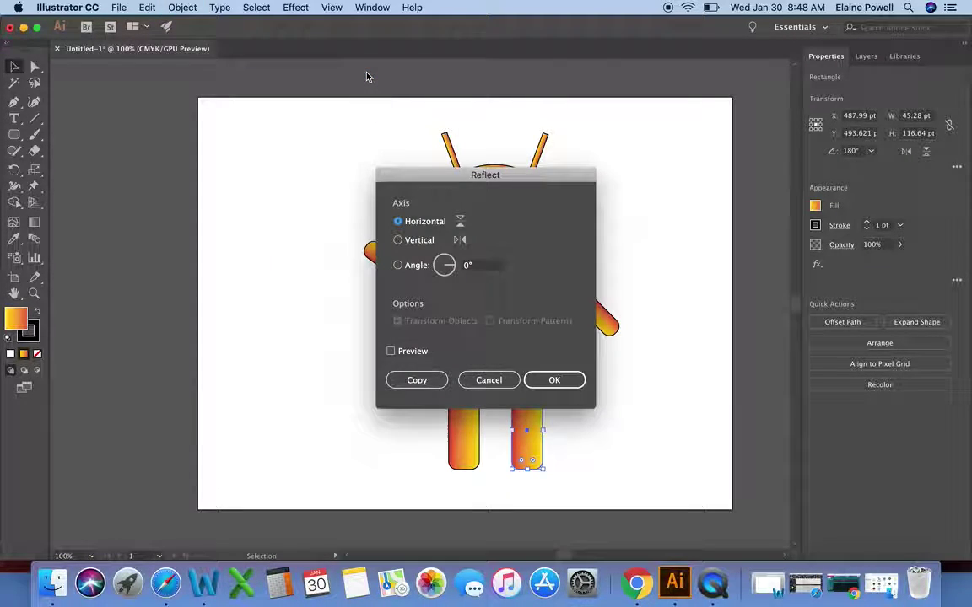
{"action": "left_click", "coordinate": [554, 385]}
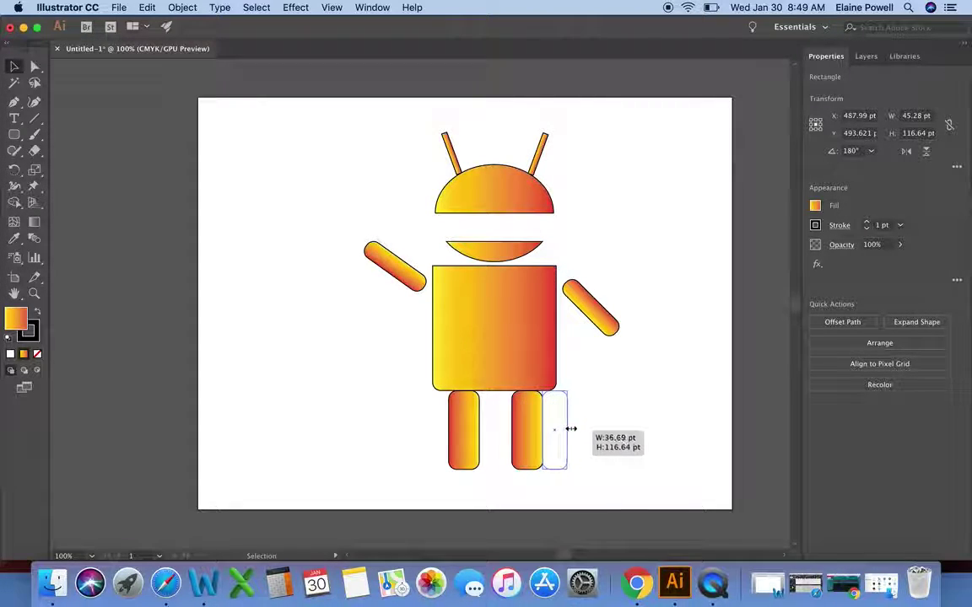
Resize the right leg to 46.5 × 116.64 pt and set it beside the left leg.
{"action": "left_click_drag", "start_coordinate": [555, 430], "coordinate": [580, 428]}
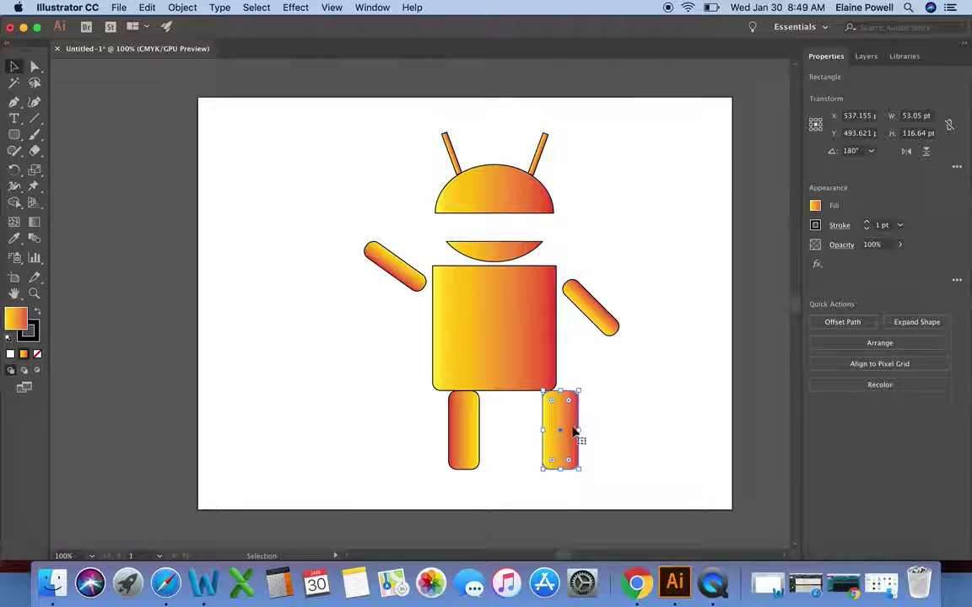
{"action": "left_click_drag", "start_coordinate": [581, 430], "coordinate": [576, 430]}
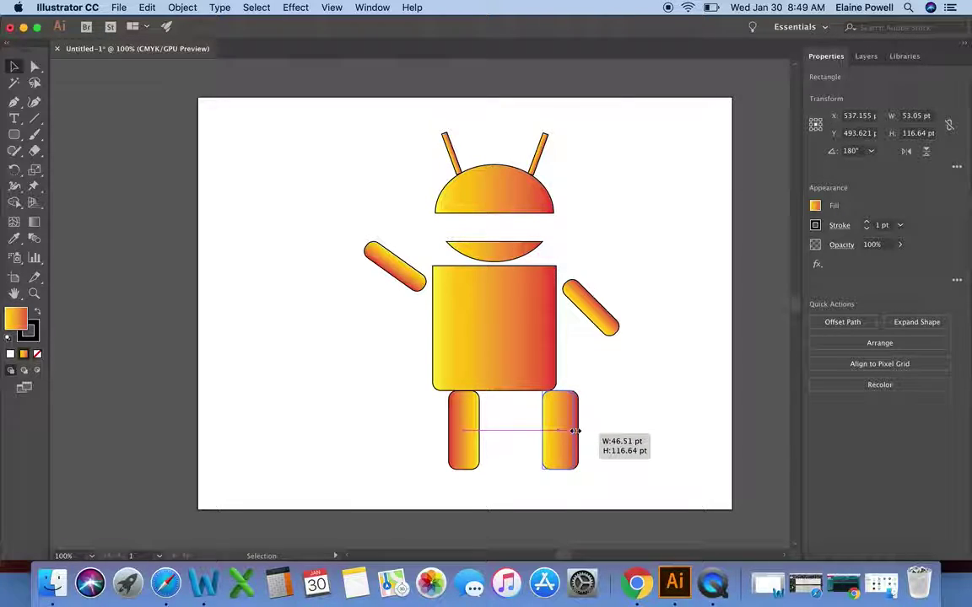
{"action": "left_click_drag", "start_coordinate": [566, 421], "coordinate": [531, 419]}
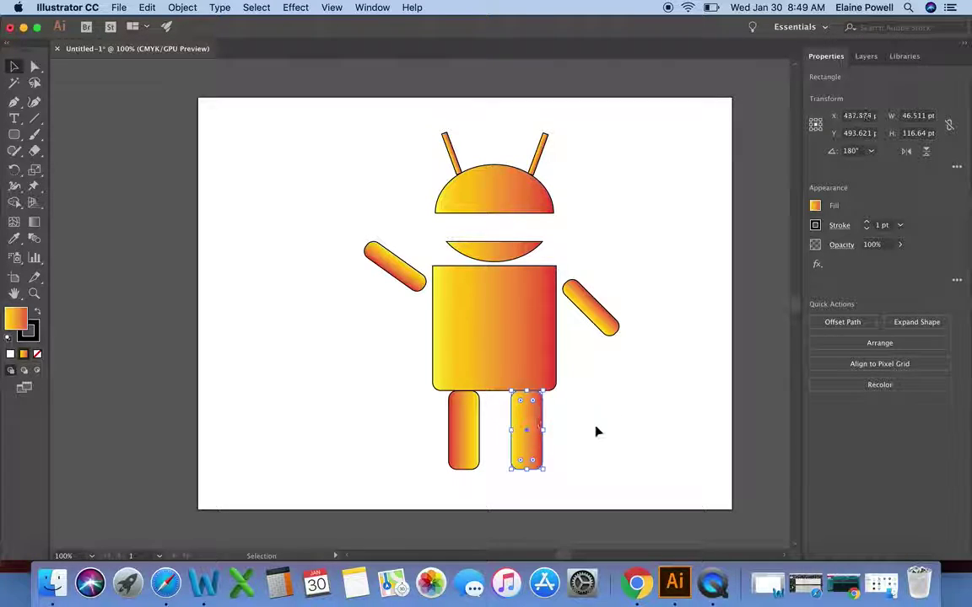
{"action": "left_click", "coordinate": [609, 432]}
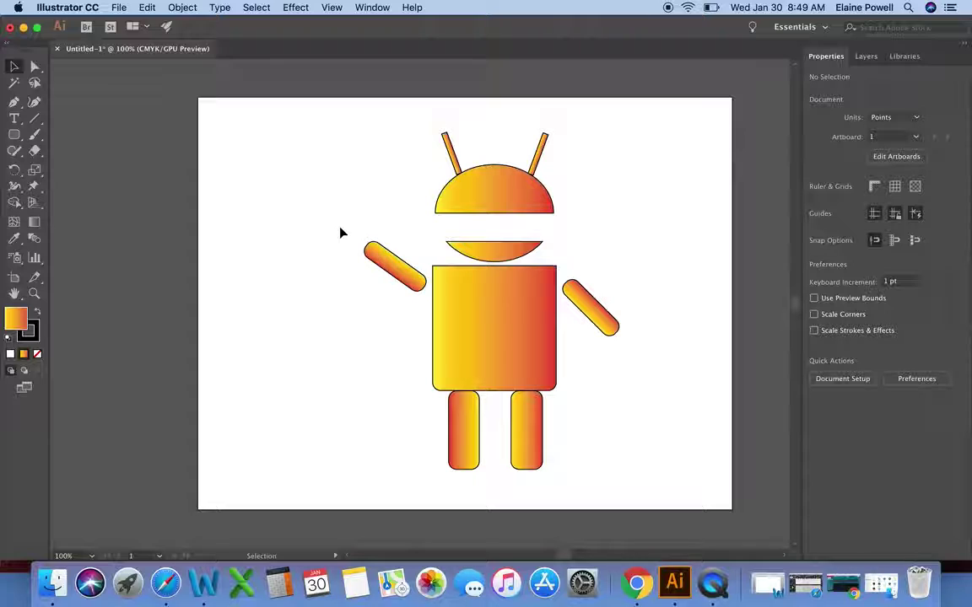
{"action": "left_click", "coordinate": [397, 268]}
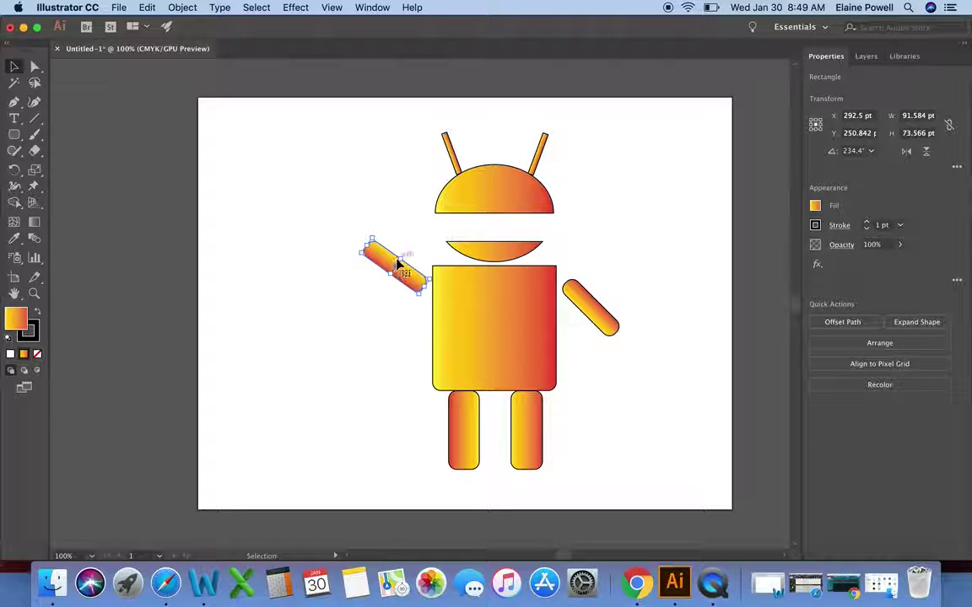
{"action": "left_click", "coordinate": [646, 225]}
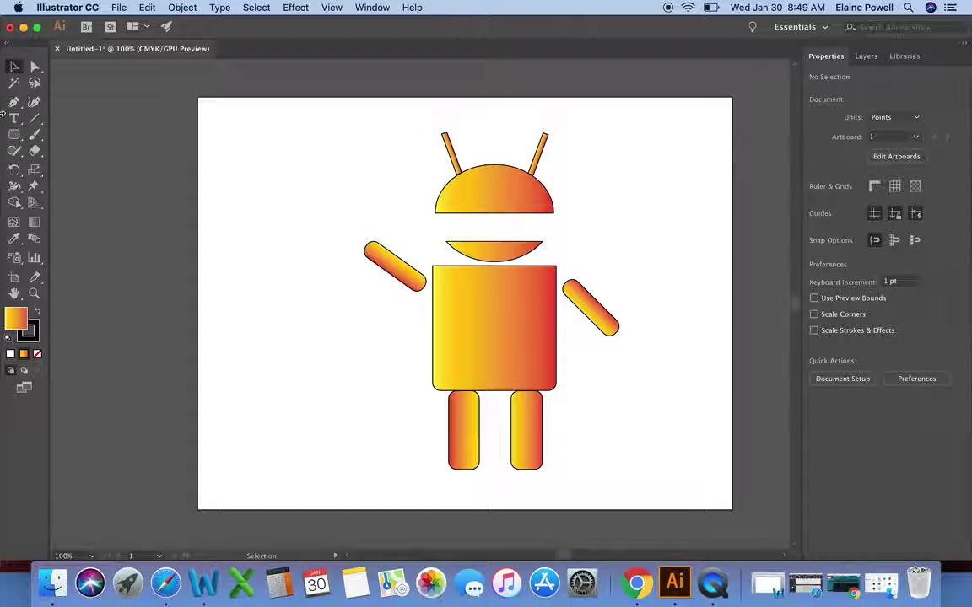
Draw a 36 × 23 pt ellipse on the head's lower left and fill it black.
{"action": "left_click", "coordinate": [17, 138]}
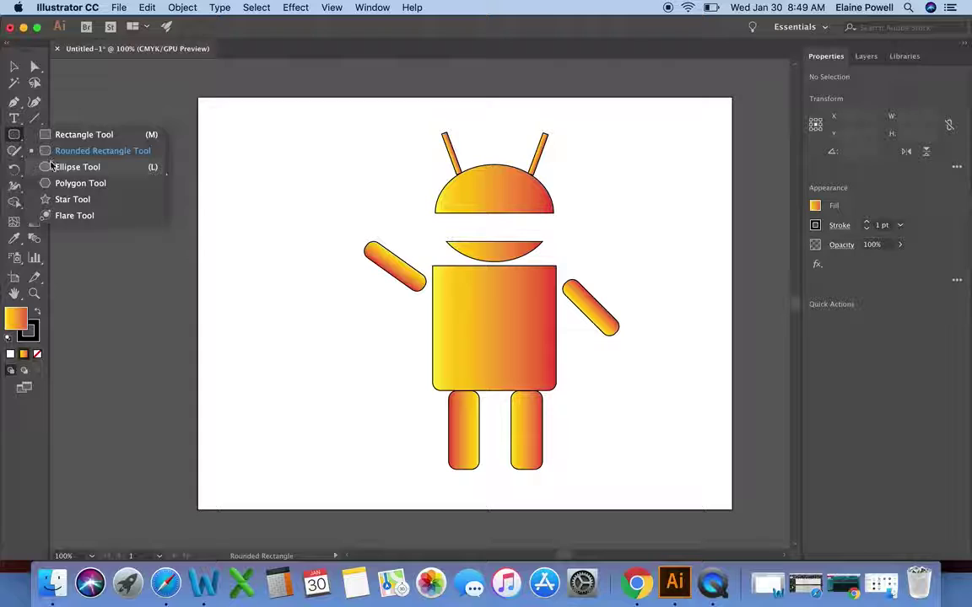
{"action": "left_click", "coordinate": [76, 167]}
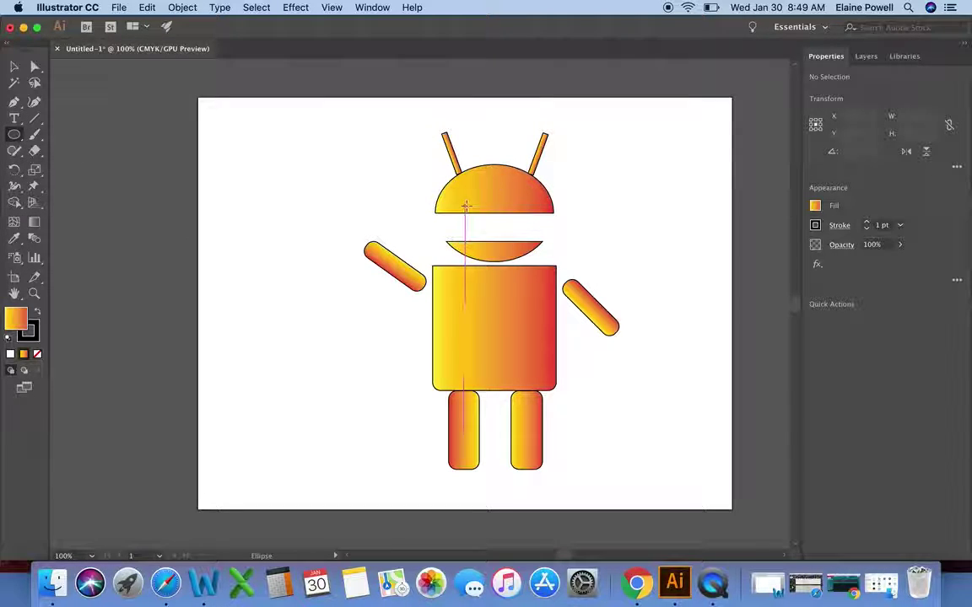
{"action": "left_click_drag", "start_coordinate": [455, 205], "coordinate": [474, 214]}
{"action": "left_click_drag", "start_coordinate": [456, 205], "coordinate": [478, 219]}
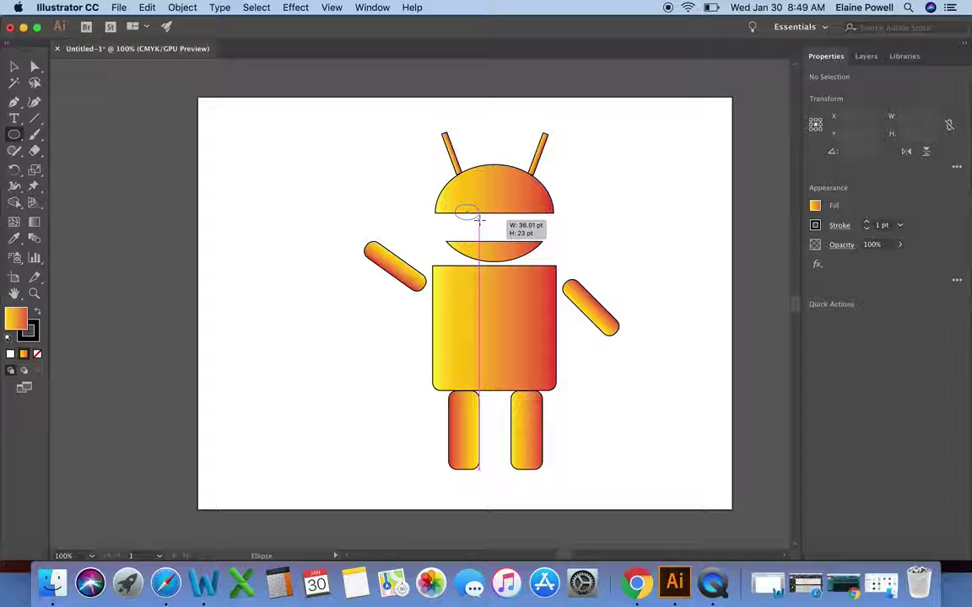
{"action": "left_click_drag", "start_coordinate": [478, 219], "coordinate": [478, 219]}
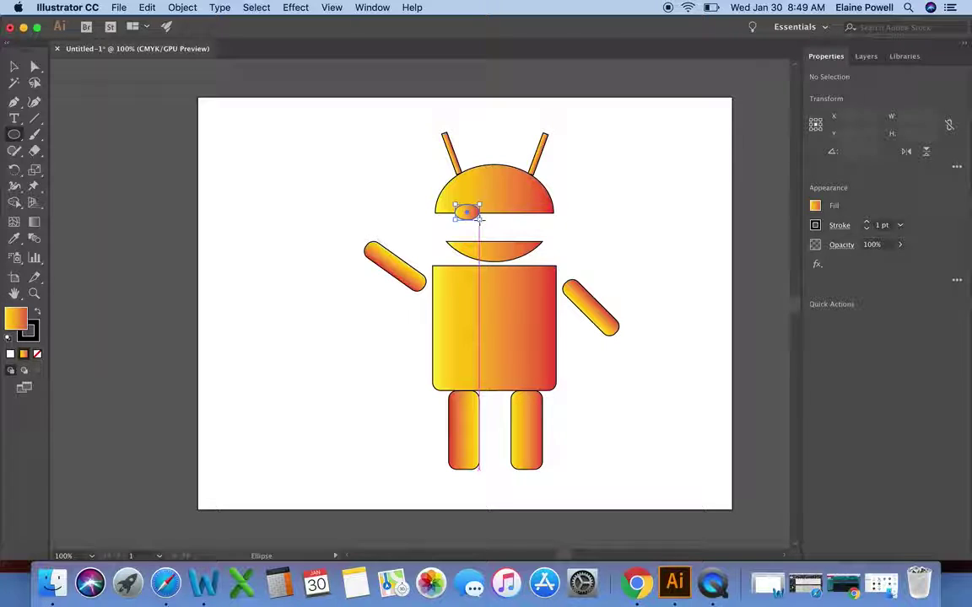
{"action": "left_click", "coordinate": [824, 207]}
{"action": "left_click", "coordinate": [696, 255]}
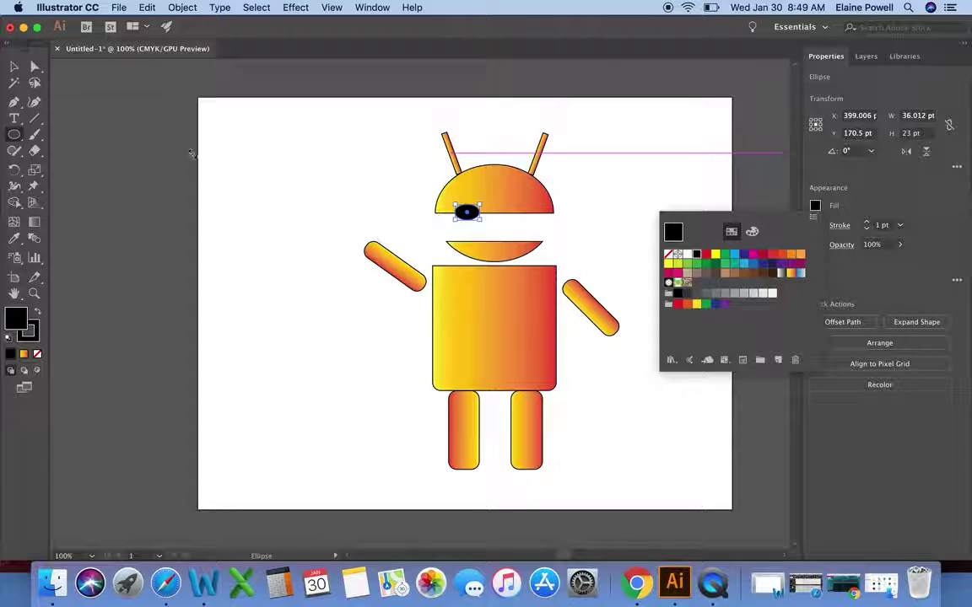
{"action": "key", "text": "Escape"}
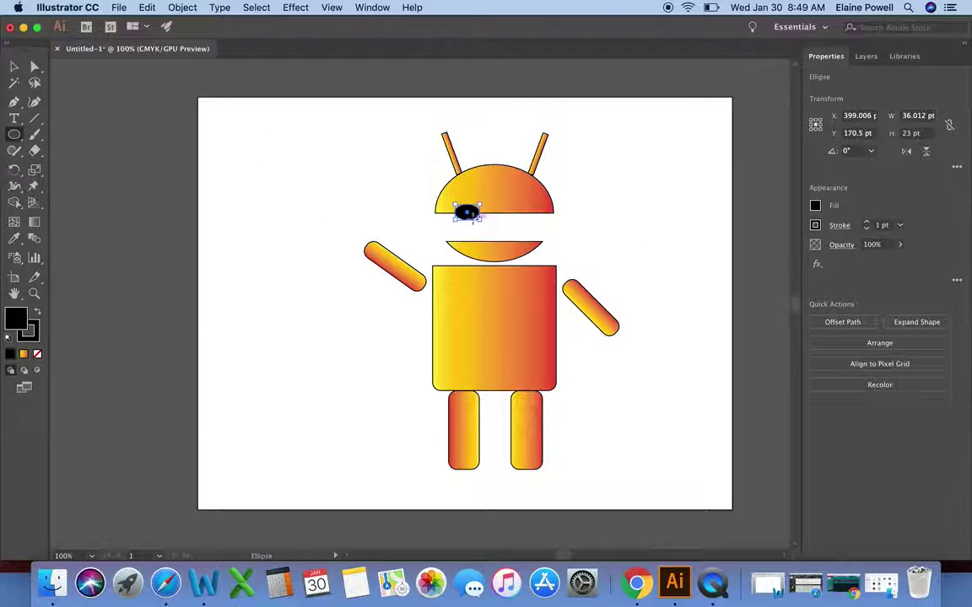
Duplicate the black eye with Copy and Paste in Front, then move it to the head's right side.
{"action": "left_click", "coordinate": [149, 6]}
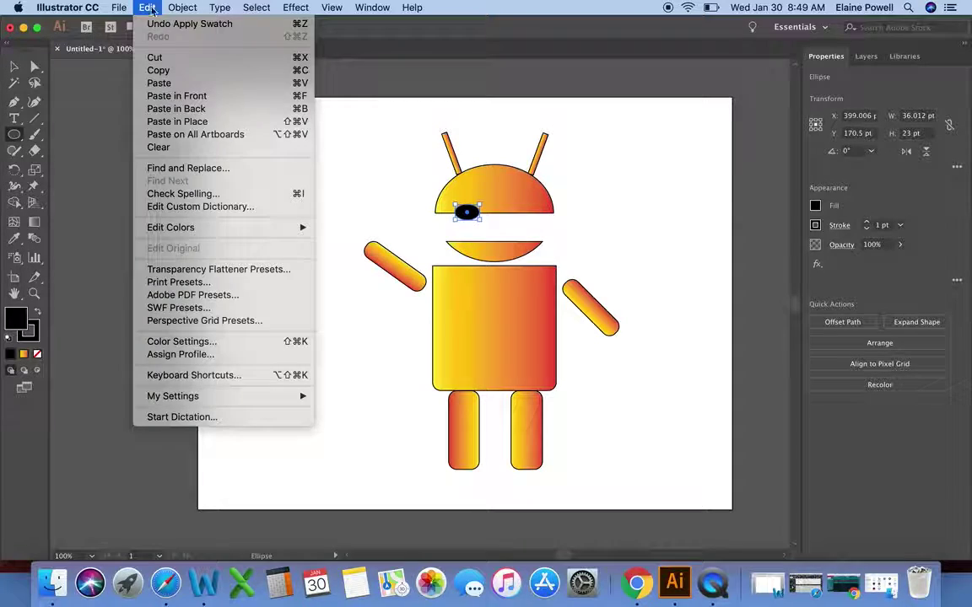
{"action": "left_click", "coordinate": [159, 70]}
{"action": "left_click", "coordinate": [146, 7]}
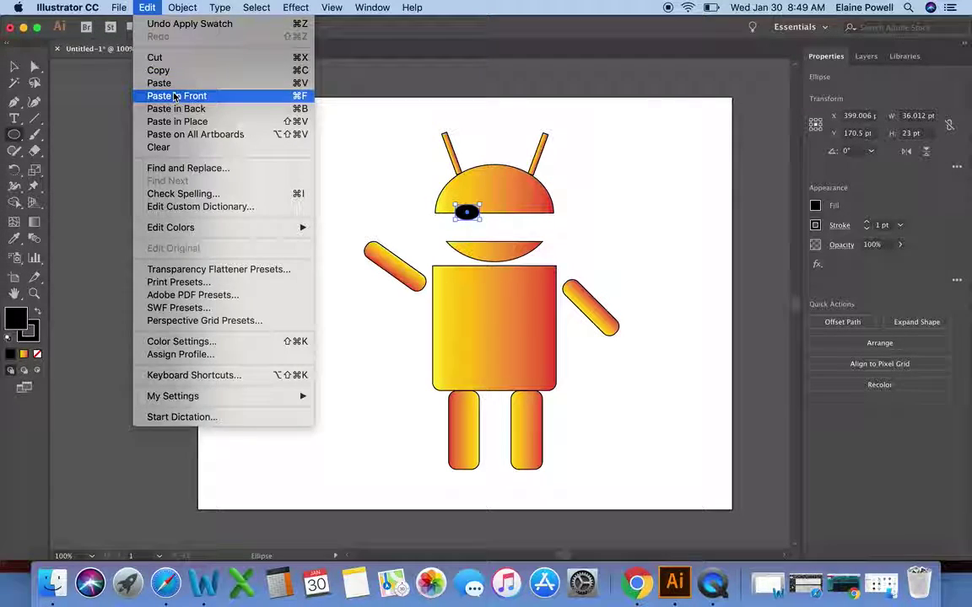
{"action": "left_click", "coordinate": [159, 82]}
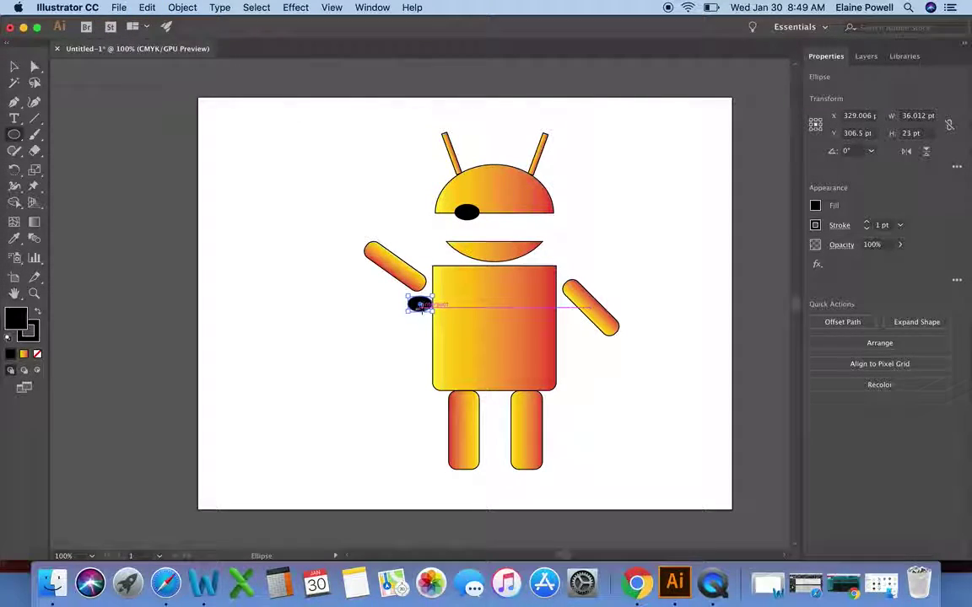
{"action": "left_click", "coordinate": [13, 67]}
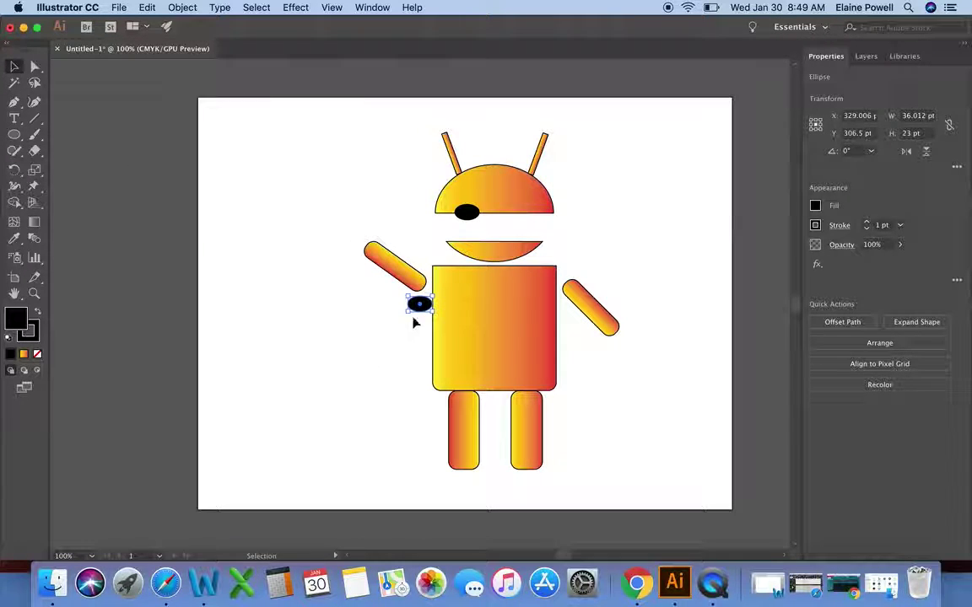
{"action": "left_click_drag", "start_coordinate": [419, 304], "coordinate": [525, 212]}
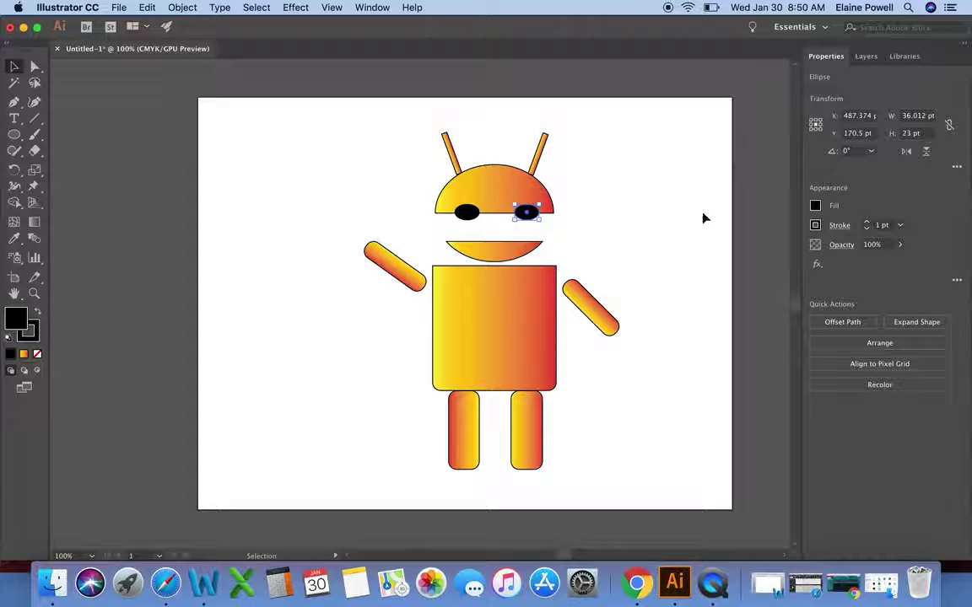
{"action": "key", "text": "Left"}
{"action": "key", "text": "Left"}
{"action": "key", "text": "Left"}
{"action": "key", "text": "Left"}
{"action": "key", "text": "Left"}
{"action": "left_click", "coordinate": [610, 224]}
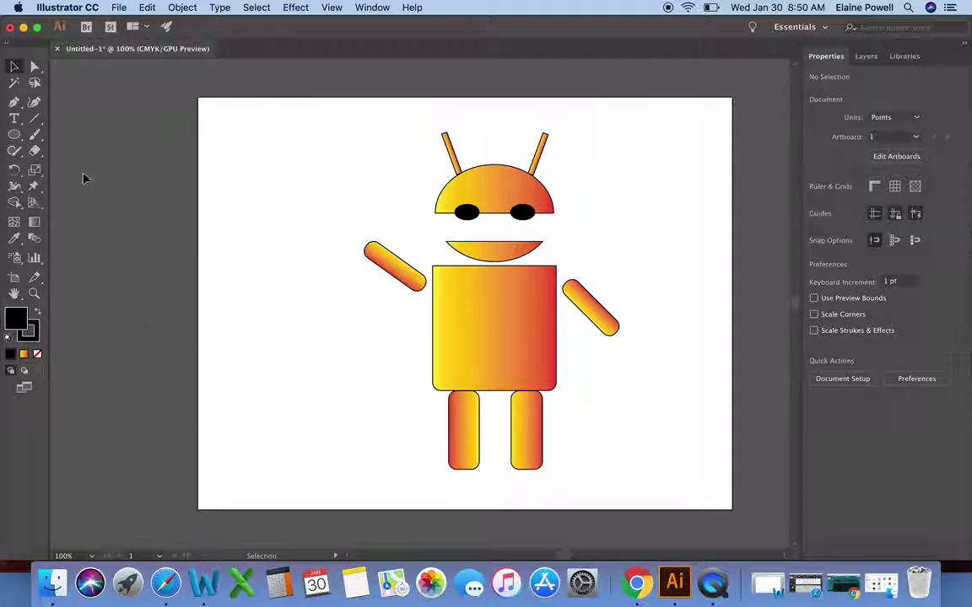
Draw a small star beside the robot and paste a duplicate copy of it.
{"action": "left_click", "coordinate": [18, 139]}
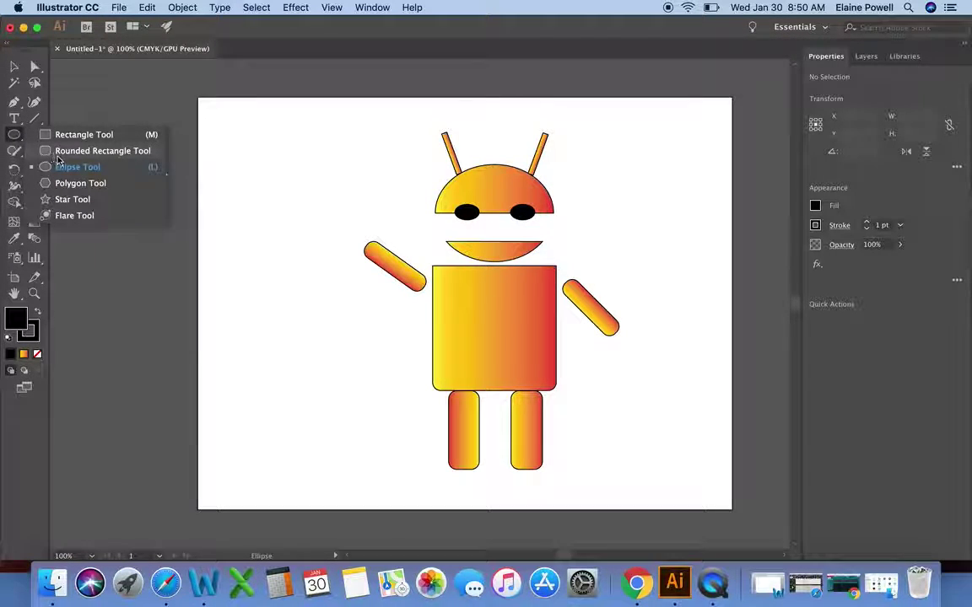
{"action": "left_click", "coordinate": [72, 199]}
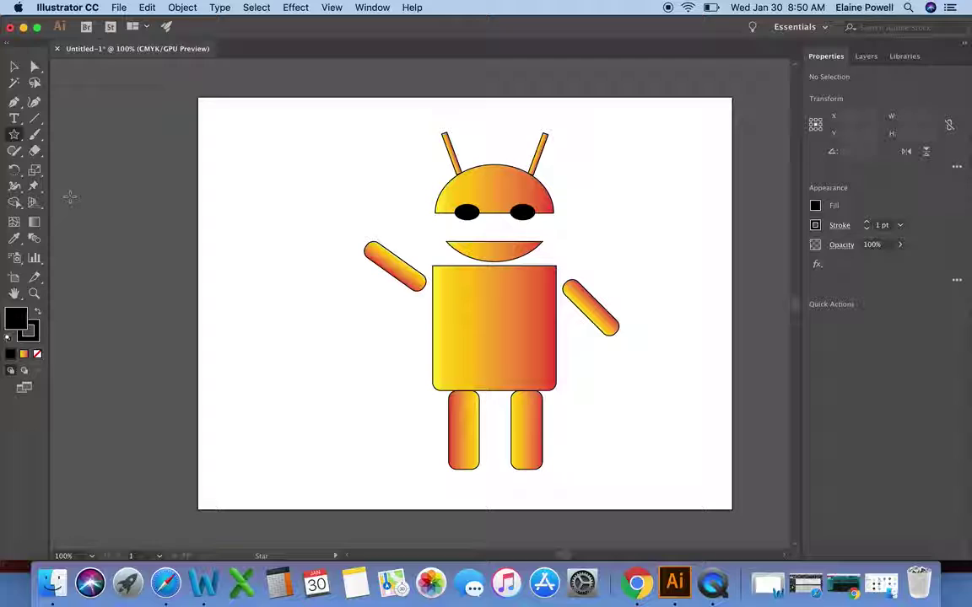
{"action": "left_click_drag", "start_coordinate": [323, 178], "coordinate": [329, 179]}
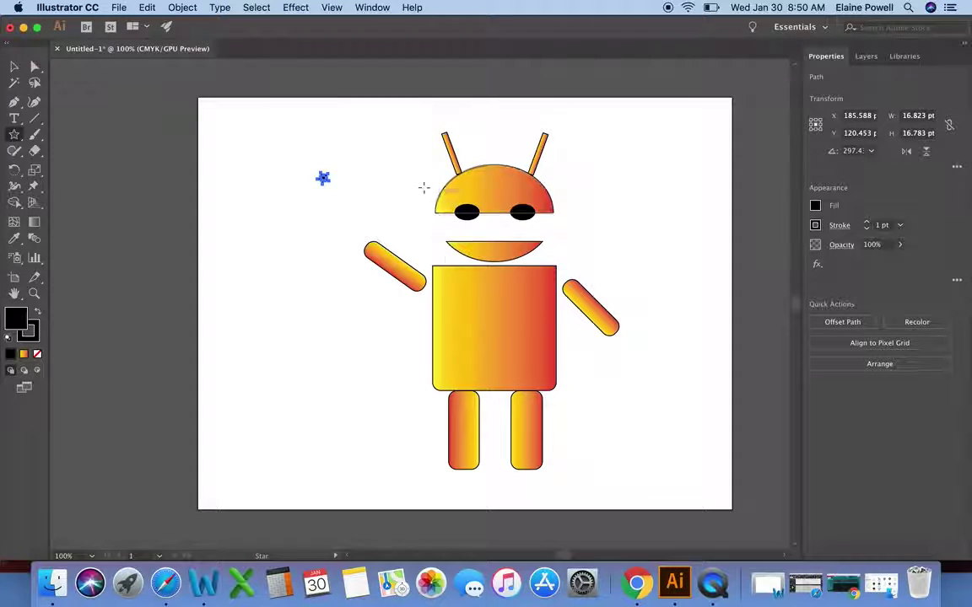
{"action": "left_click", "coordinate": [14, 66]}
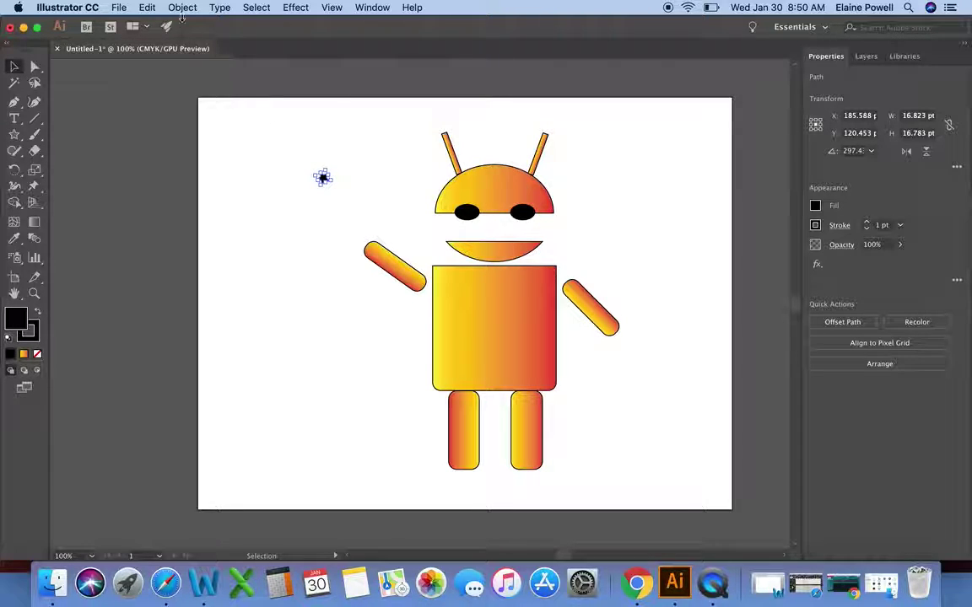
{"action": "left_click", "coordinate": [147, 7]}
{"action": "left_click", "coordinate": [148, 69]}
{"action": "left_click", "coordinate": [147, 7]}
{"action": "left_click", "coordinate": [160, 79]}
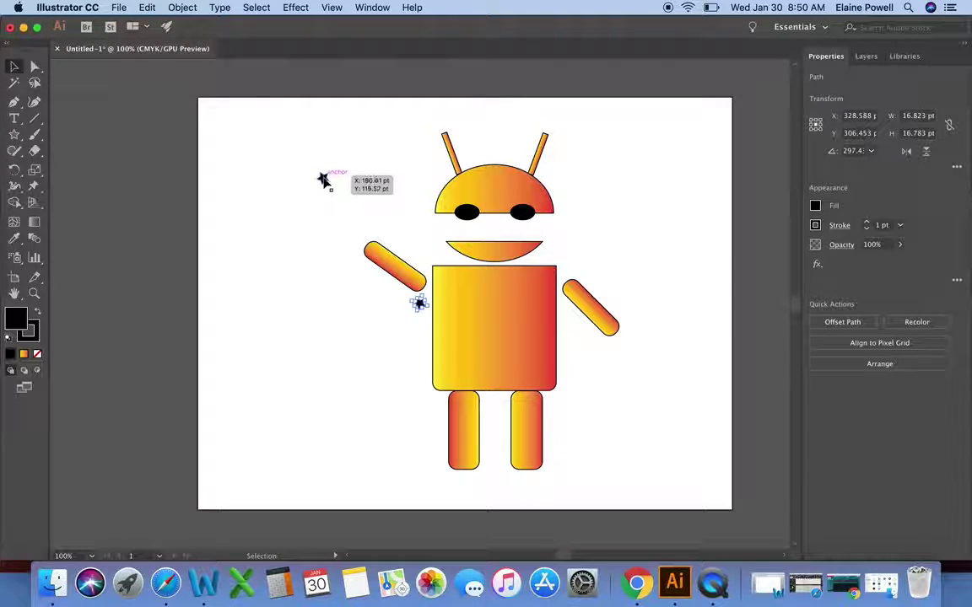
Centre one star on the left eye and fill it with swatch C=70 M=15 Y=0 K=0.
{"action": "left_click_drag", "start_coordinate": [323, 179], "coordinate": [464, 211]}
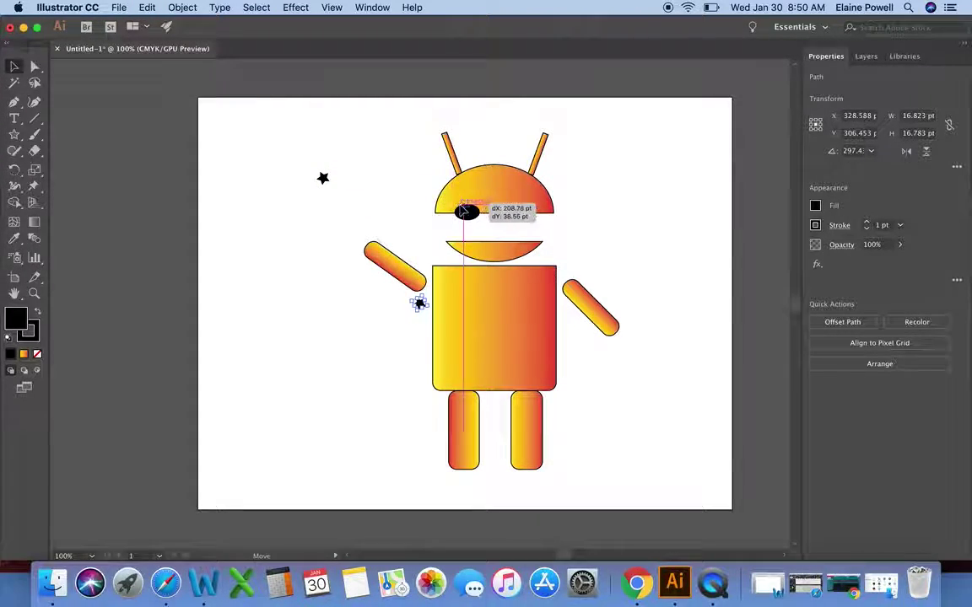
{"action": "left_click_drag", "start_coordinate": [464, 211], "coordinate": [466, 212]}
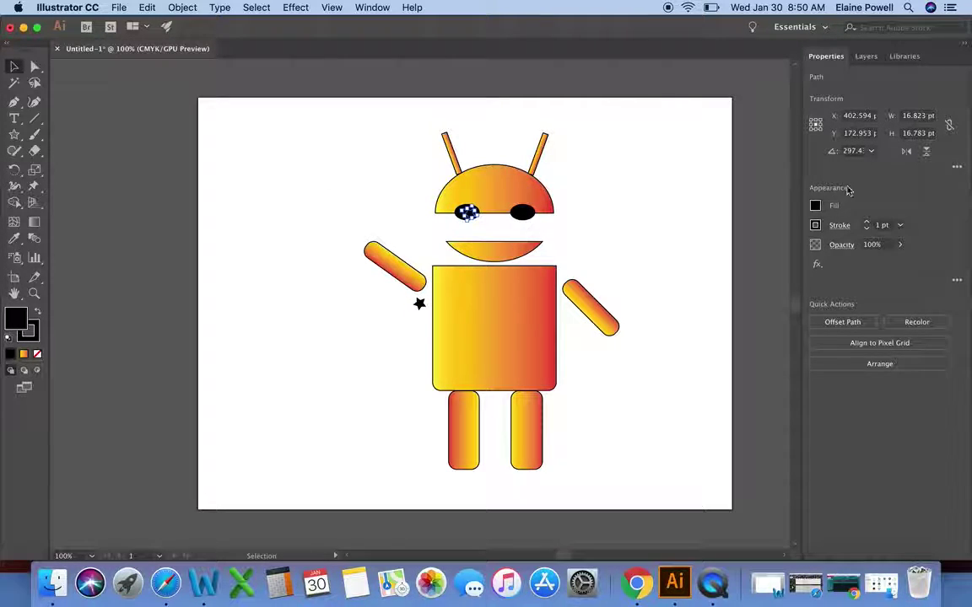
{"action": "left_click", "coordinate": [815, 207]}
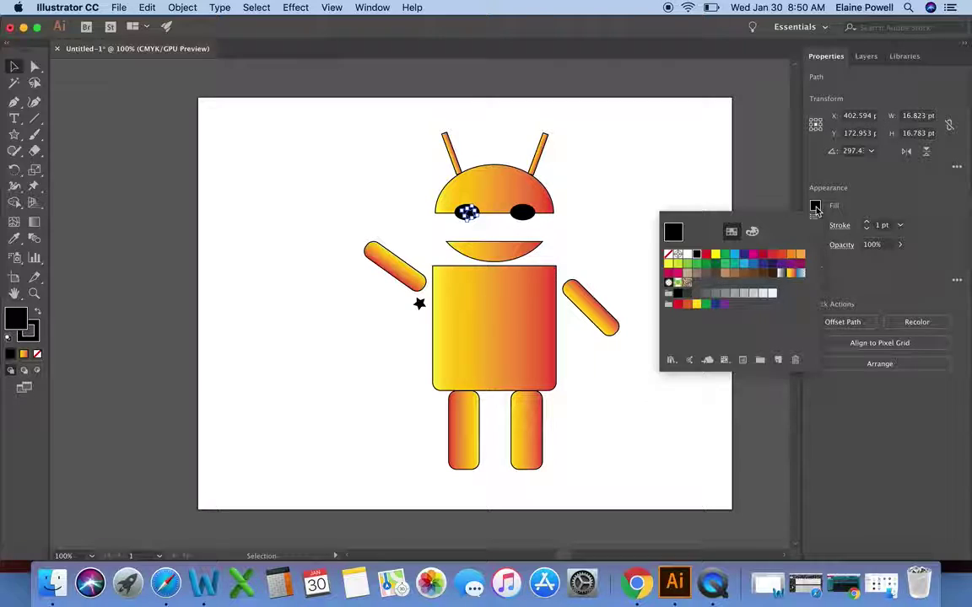
{"action": "left_click", "coordinate": [744, 264]}
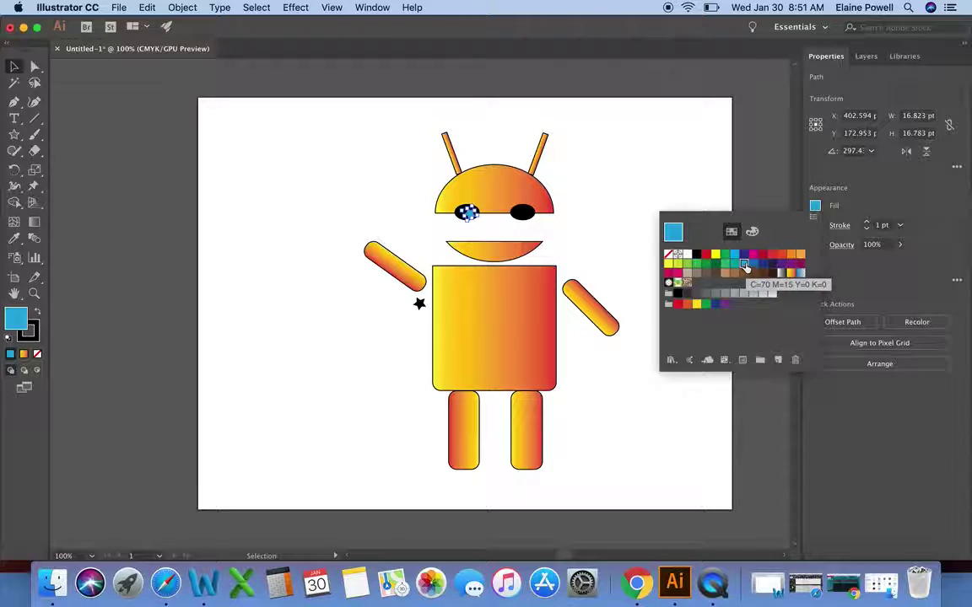
{"action": "left_click", "coordinate": [374, 341]}
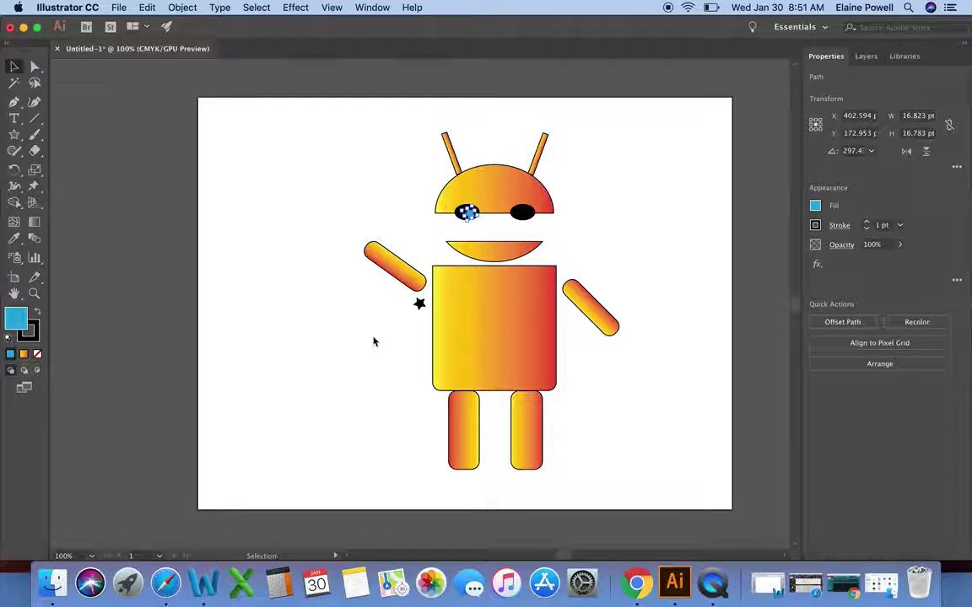
{"action": "left_click", "coordinate": [403, 236]}
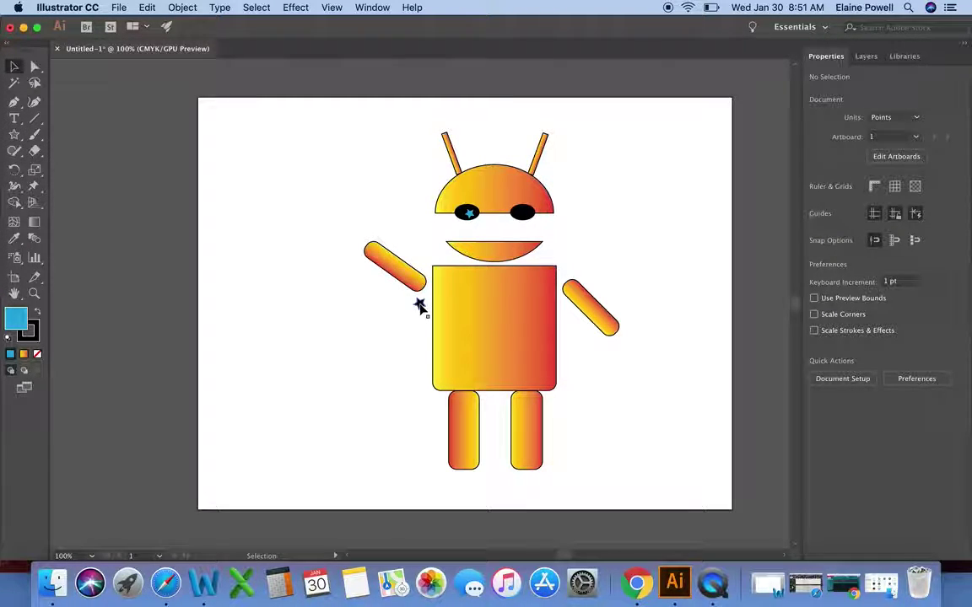
Move the spare black star into the right eye and fill it light blue.
{"action": "left_click_drag", "start_coordinate": [419, 305], "coordinate": [523, 215]}
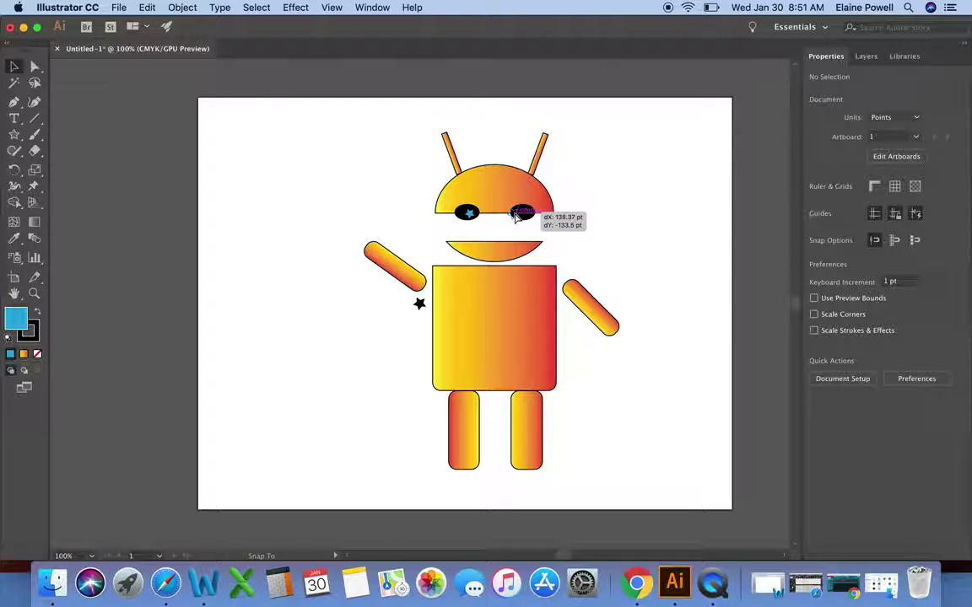
{"action": "left_click_drag", "start_coordinate": [520, 213], "coordinate": [521, 212]}
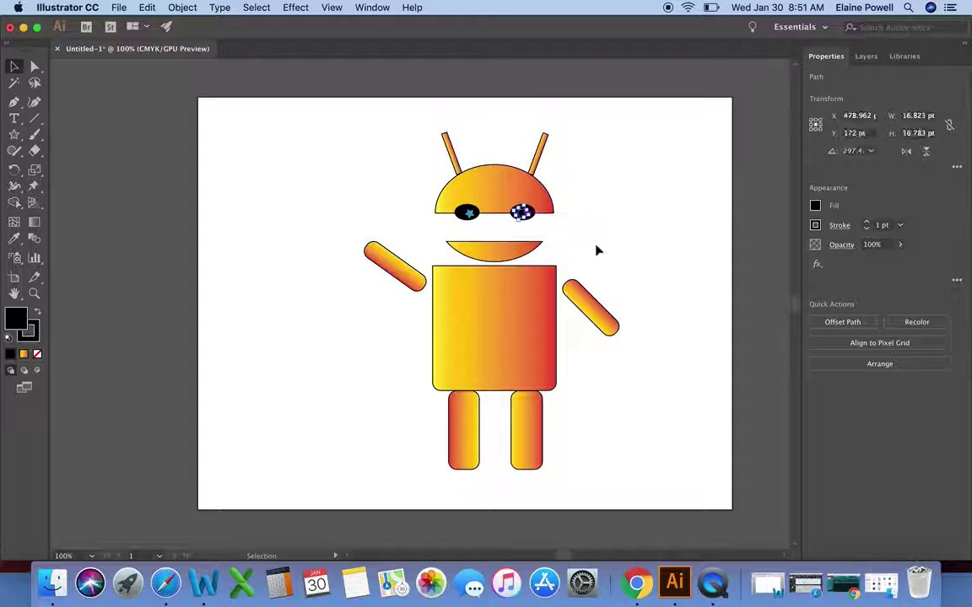
{"action": "left_click", "coordinate": [814, 206]}
{"action": "left_click", "coordinate": [738, 254]}
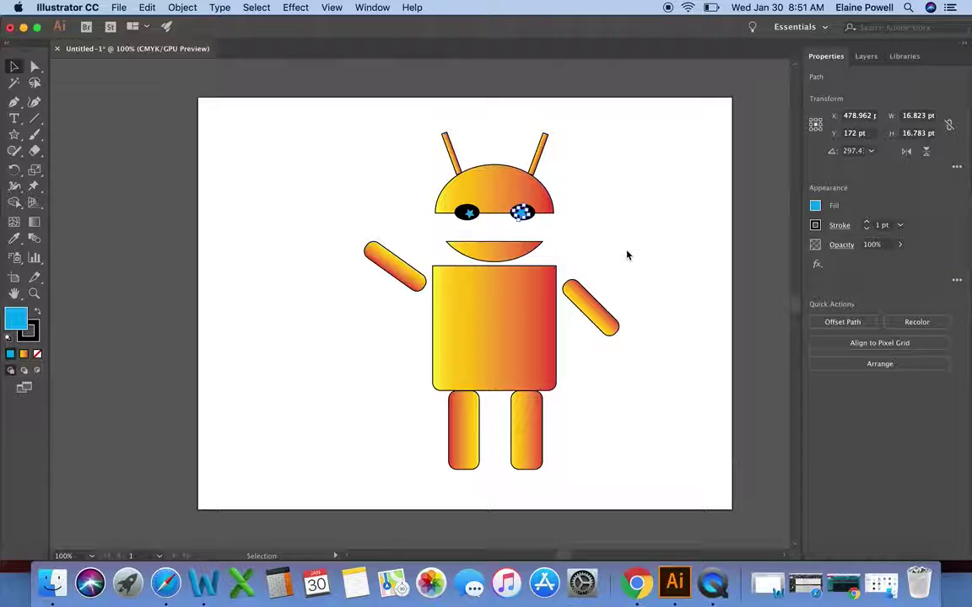
{"action": "left_click", "coordinate": [572, 248]}
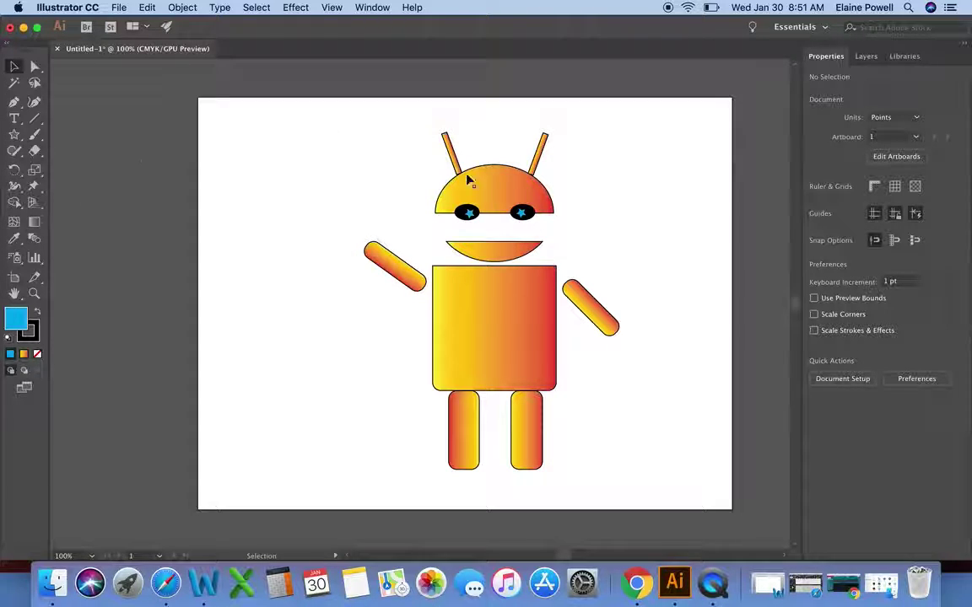
Compare the left pupil's colour and fine-tune the right-eye star's position.
{"action": "left_click", "coordinate": [469, 213]}
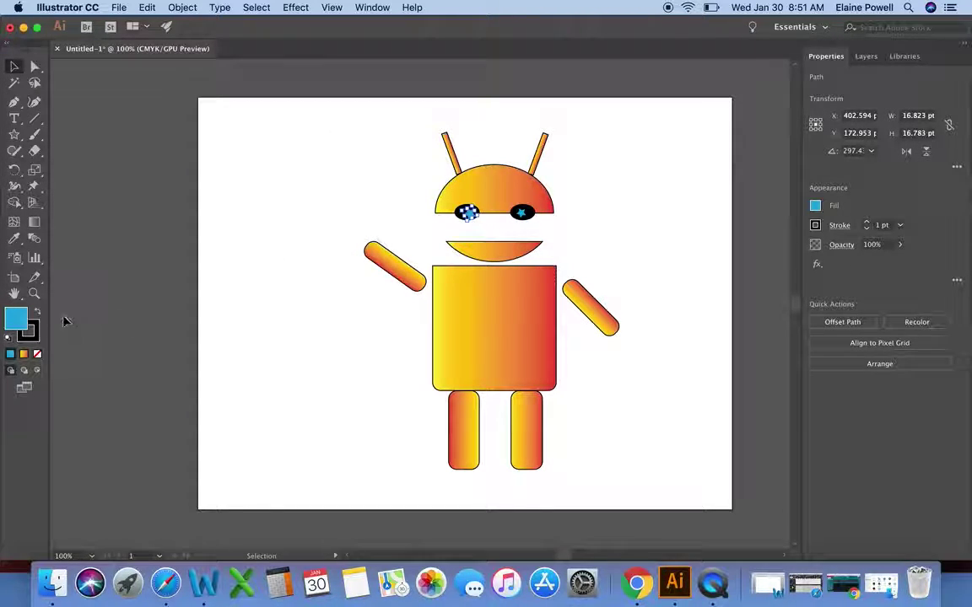
{"action": "left_click", "coordinate": [815, 205]}
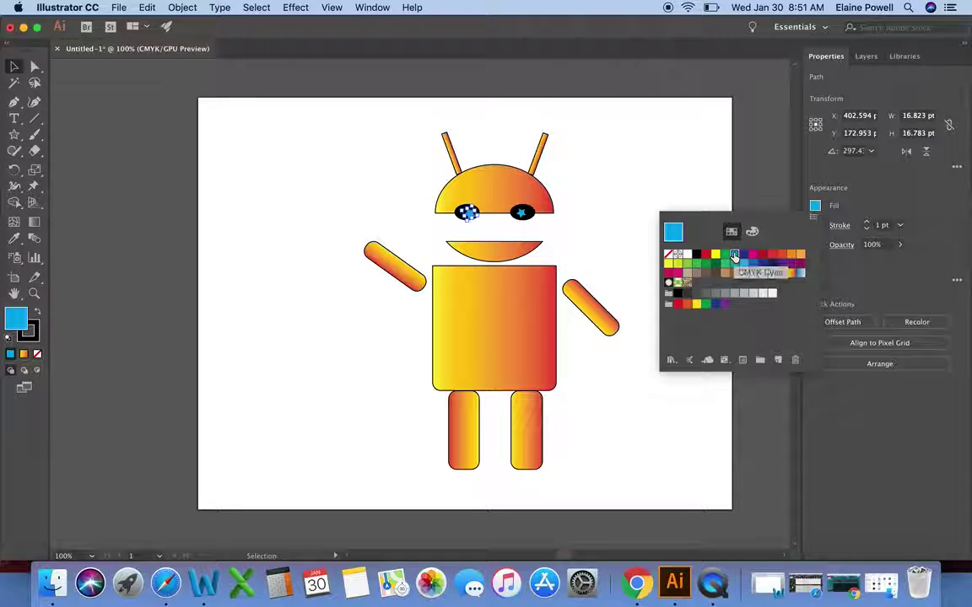
{"action": "left_click", "coordinate": [661, 185]}
{"action": "left_click", "coordinate": [479, 227]}
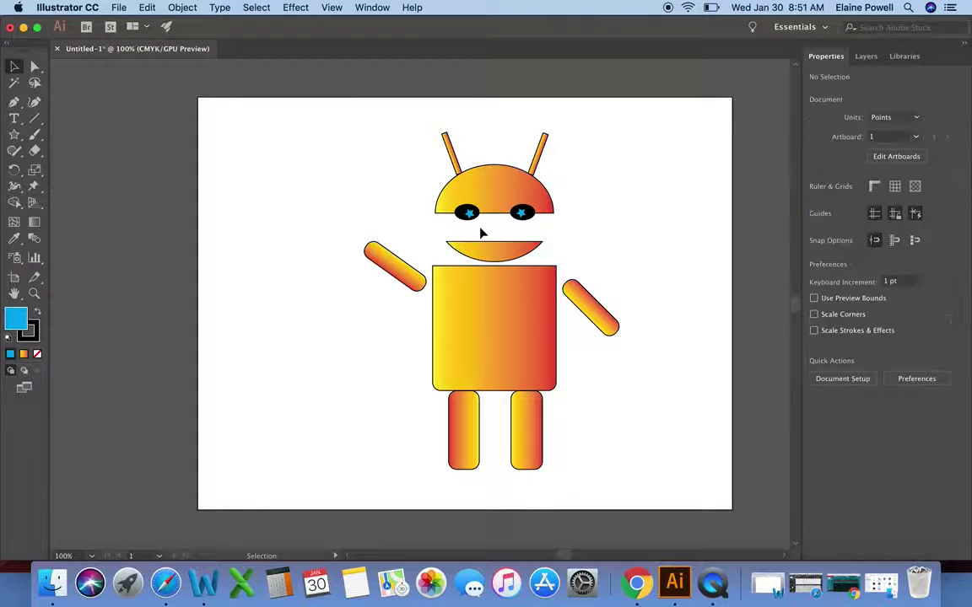
{"action": "left_click", "coordinate": [520, 213]}
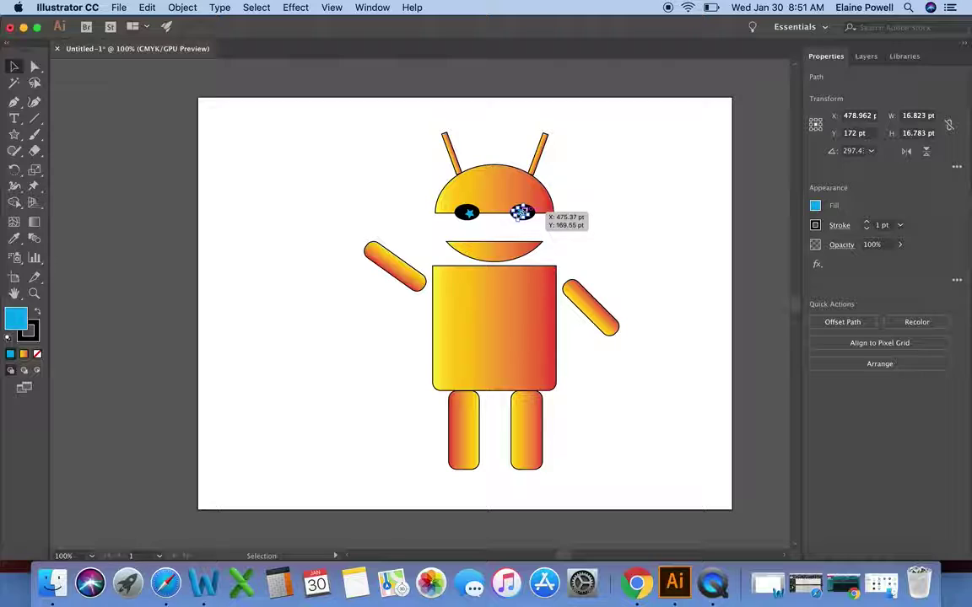
{"action": "left_click", "coordinate": [641, 182]}
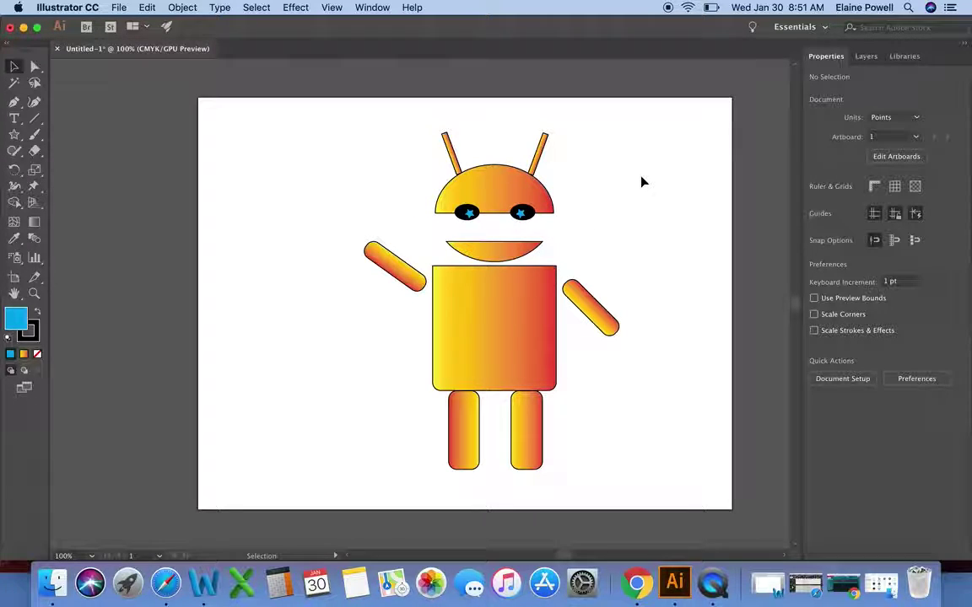
{"action": "left_click_drag", "start_coordinate": [523, 213], "coordinate": [517, 216]}
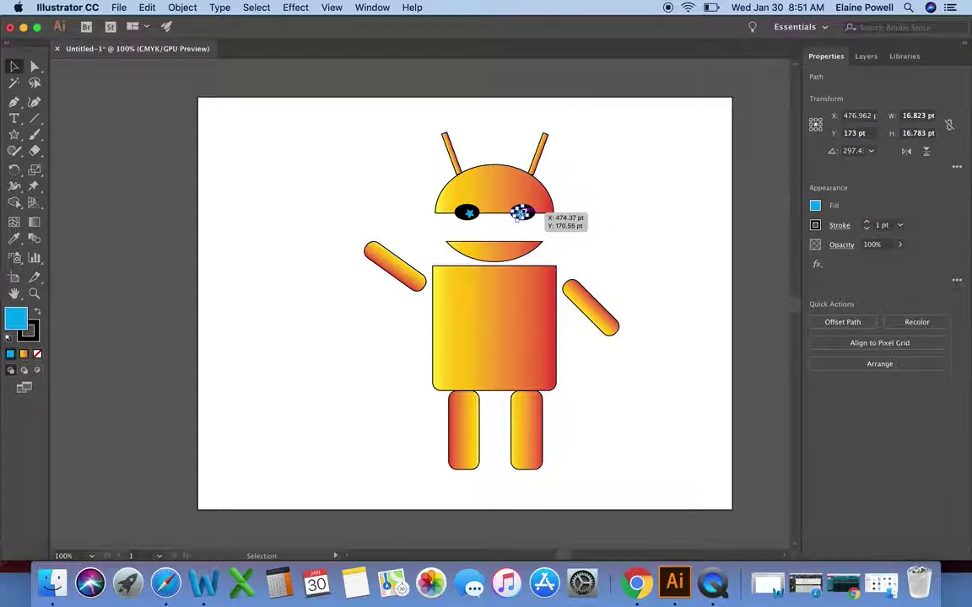
{"action": "left_click", "coordinate": [581, 201]}
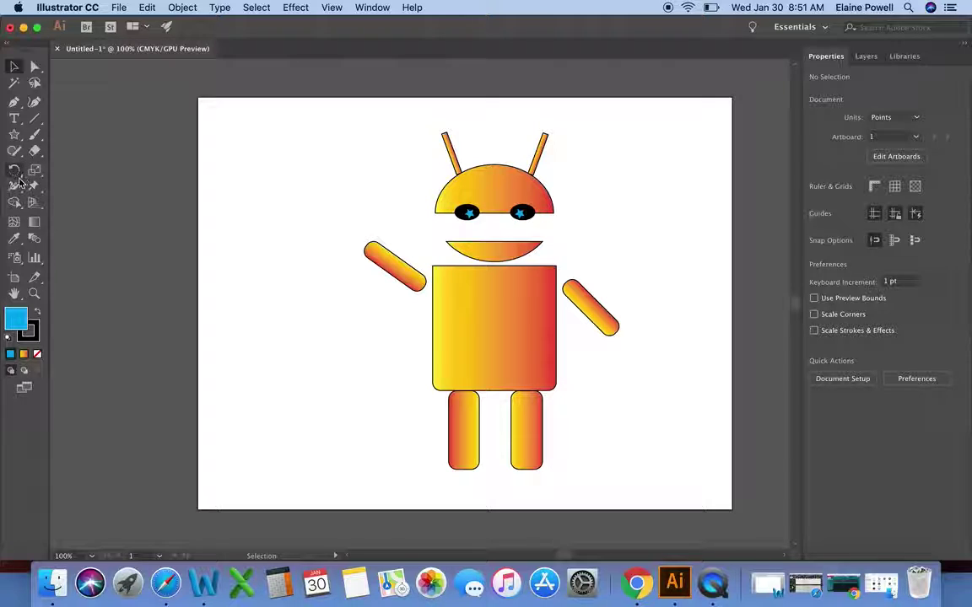
Draw a thin belt rectangle about 183 pt wide across the robot's body.
{"action": "left_click", "coordinate": [20, 139]}
{"action": "left_click_drag", "start_coordinate": [21, 143], "coordinate": [59, 142]}
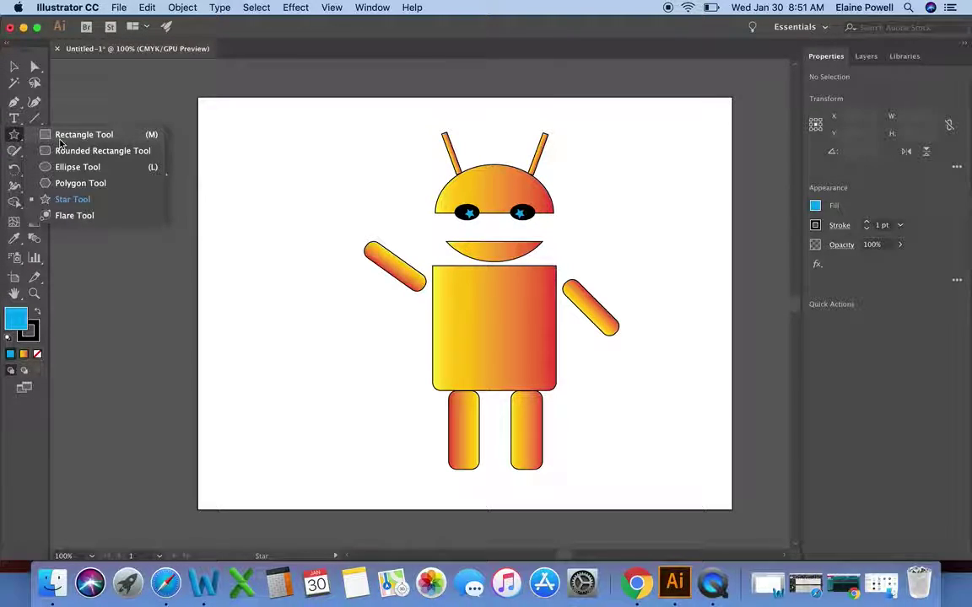
{"action": "left_click", "coordinate": [60, 141]}
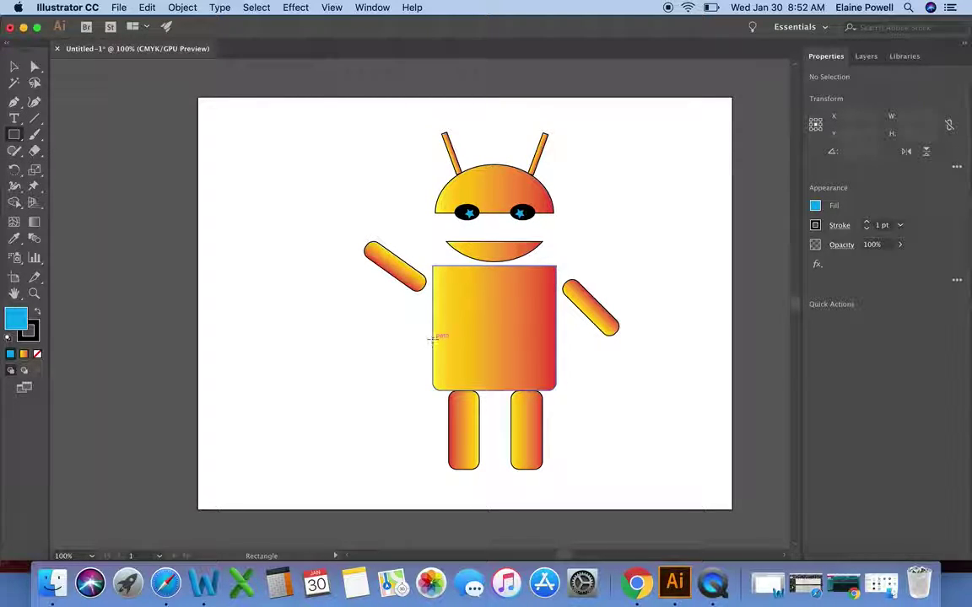
{"action": "left_click_drag", "start_coordinate": [432, 338], "coordinate": [552, 353]}
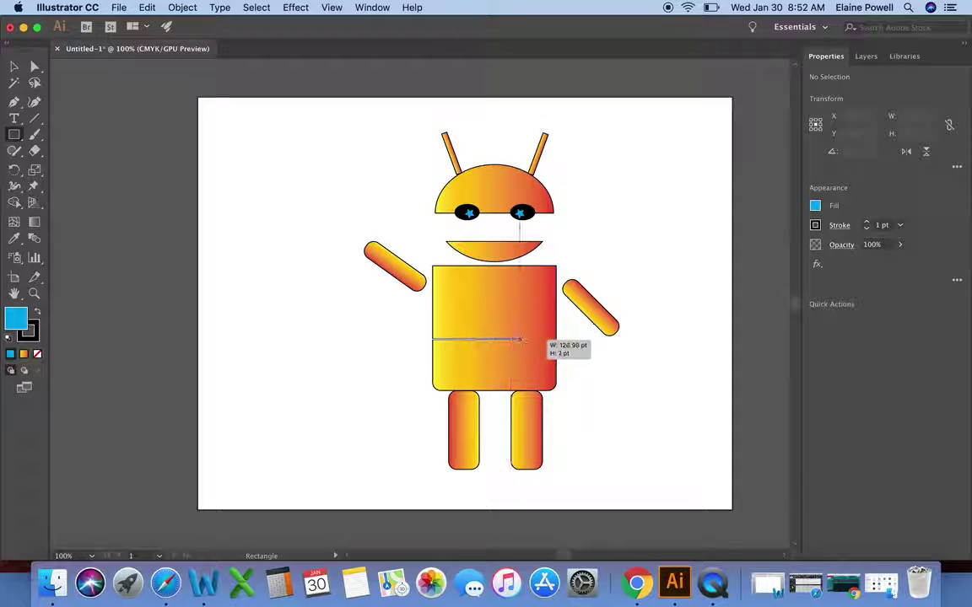
{"action": "left_click_drag", "start_coordinate": [552, 352], "coordinate": [556, 354]}
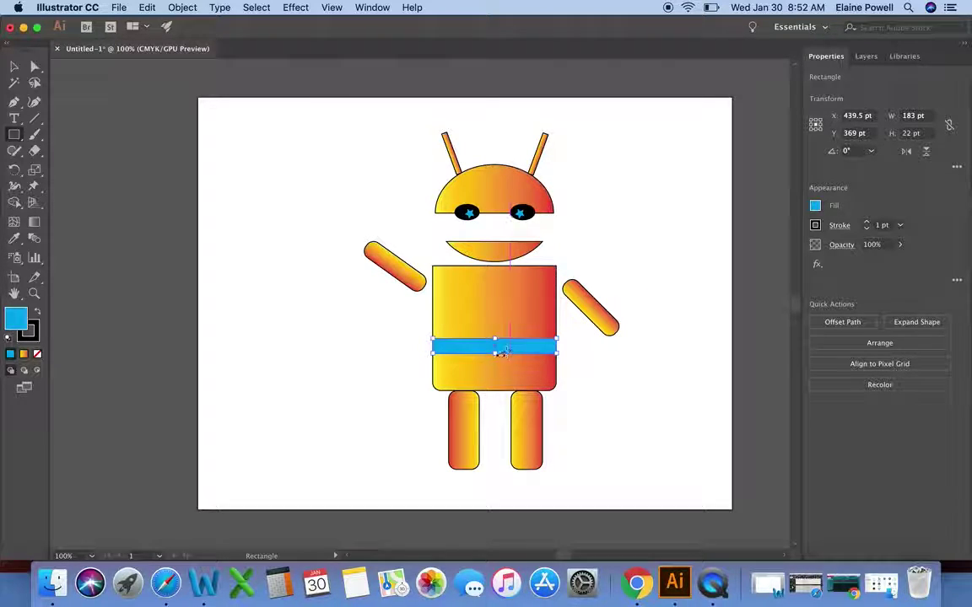
Fill the belt dark navy and trim its height to about 17.4 pt.
{"action": "left_click", "coordinate": [815, 207]}
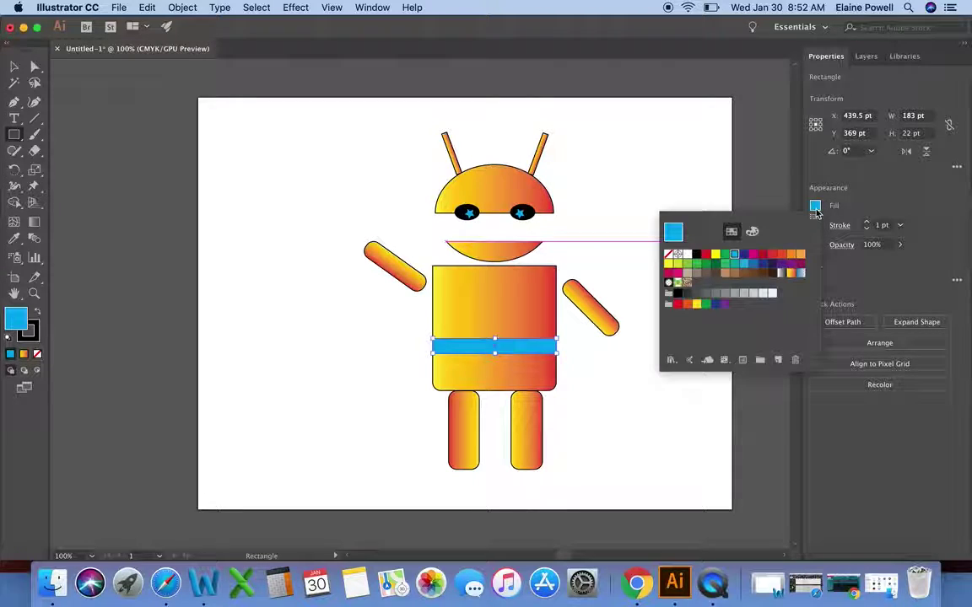
{"action": "left_click", "coordinate": [742, 256]}
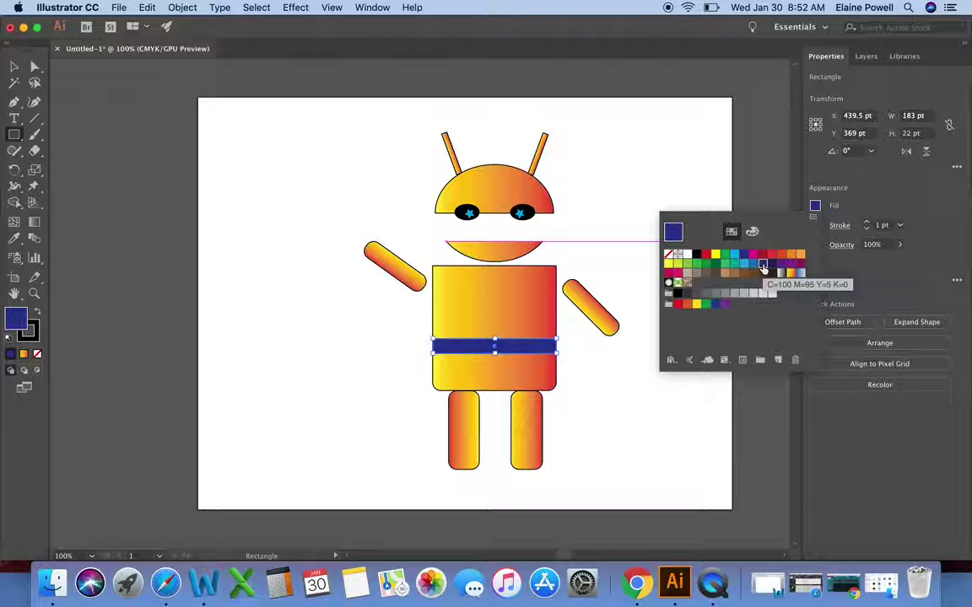
{"action": "left_click", "coordinate": [753, 265]}
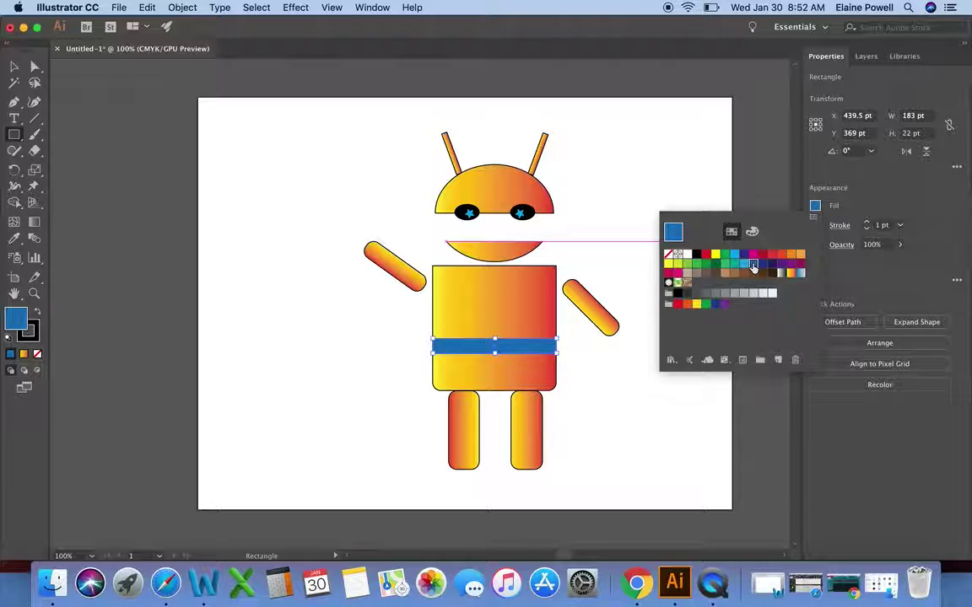
{"action": "left_click", "coordinate": [743, 256]}
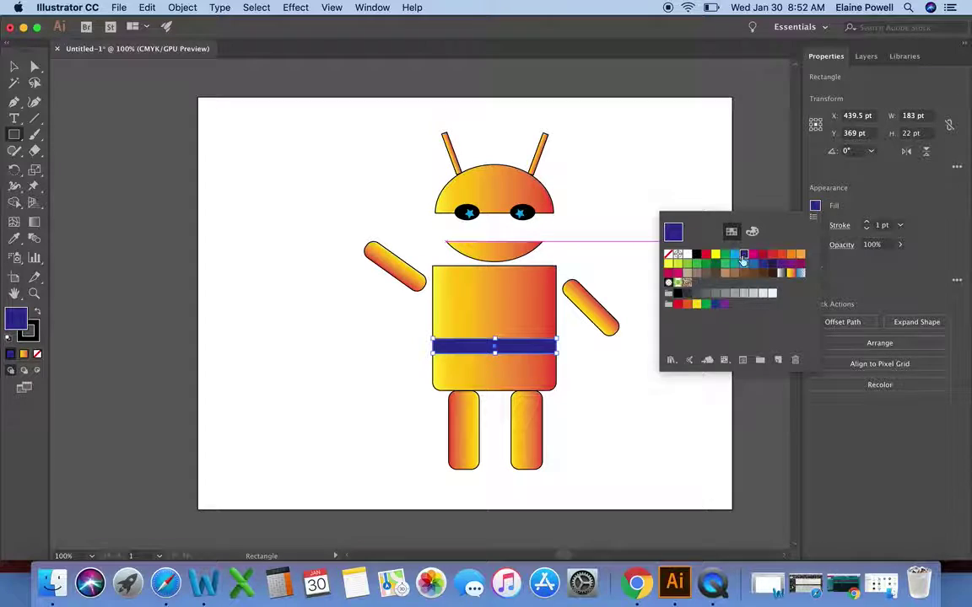
{"action": "left_click", "coordinate": [624, 386]}
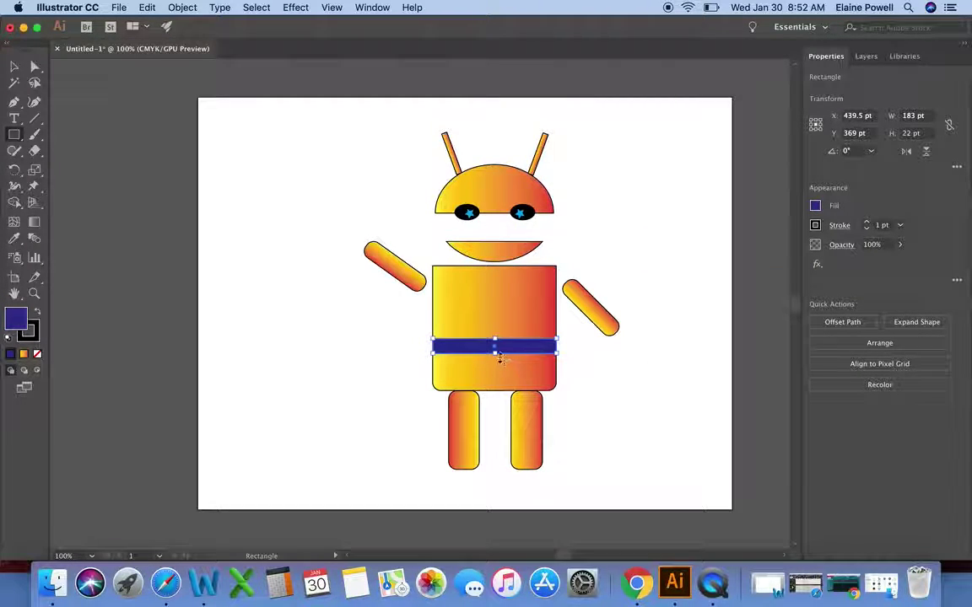
{"action": "left_click_drag", "start_coordinate": [493, 356], "coordinate": [493, 351]}
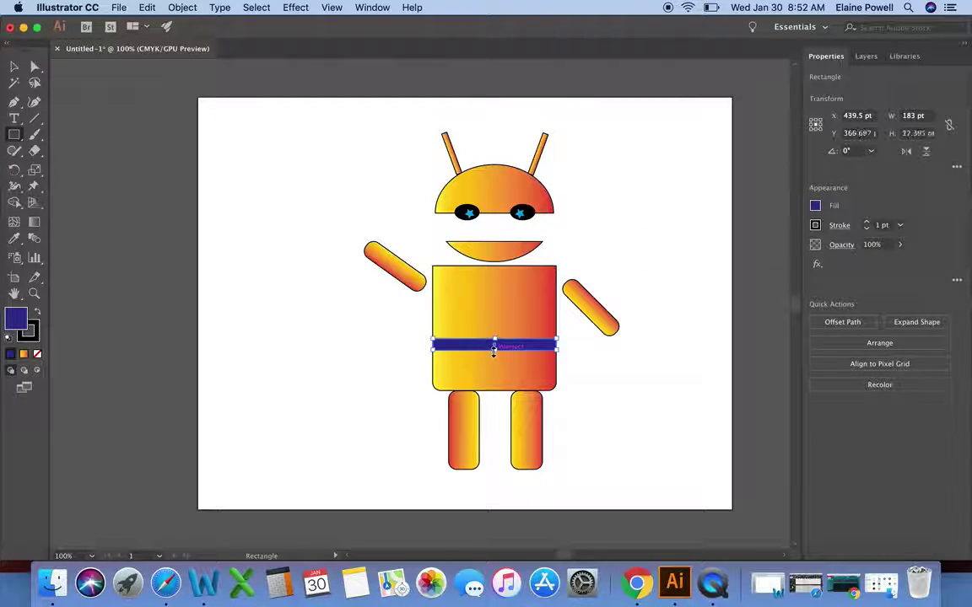
{"action": "left_click", "coordinate": [643, 396]}
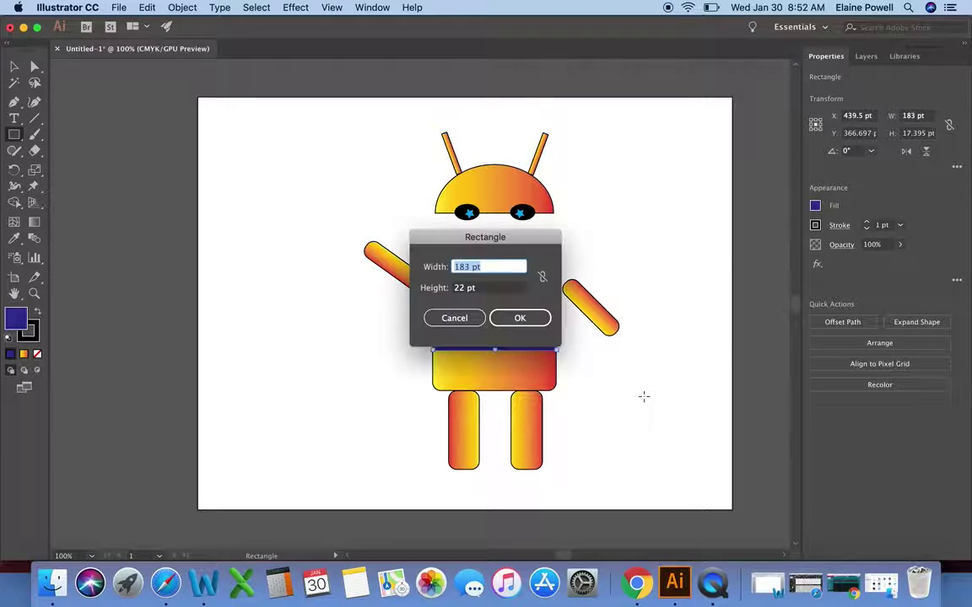
Draw a small narrow 11 × 51 pt navy rectangle left of the robot.
{"action": "left_click", "coordinate": [452, 319]}
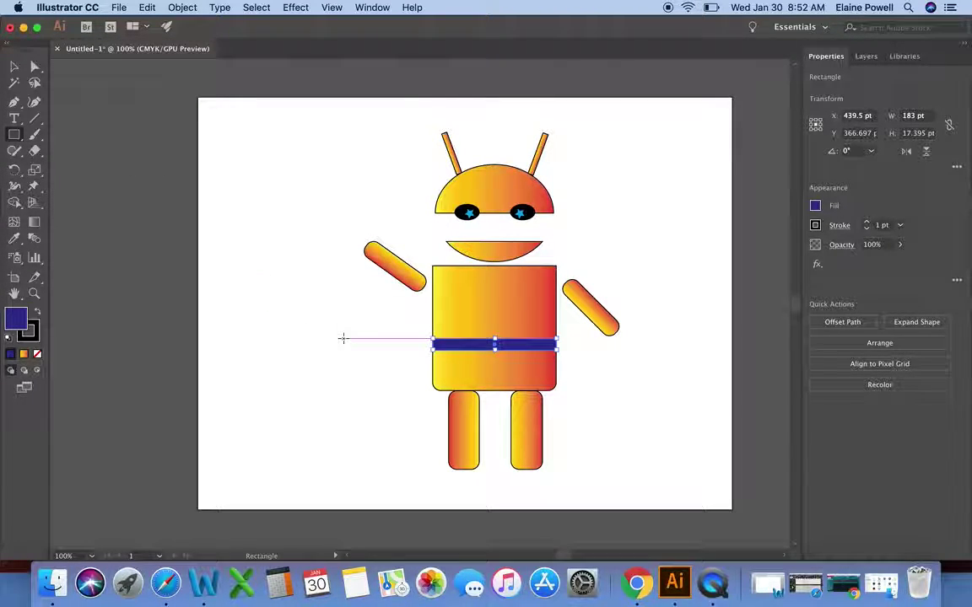
{"action": "left_click_drag", "start_coordinate": [342, 339], "coordinate": [351, 374]}
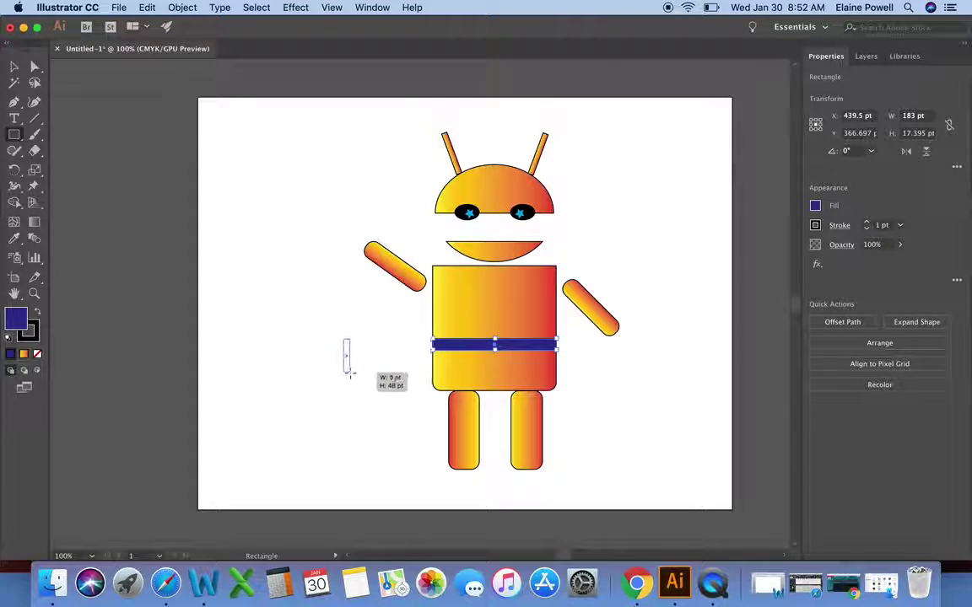
{"action": "left_click_drag", "start_coordinate": [350, 374], "coordinate": [351, 373]}
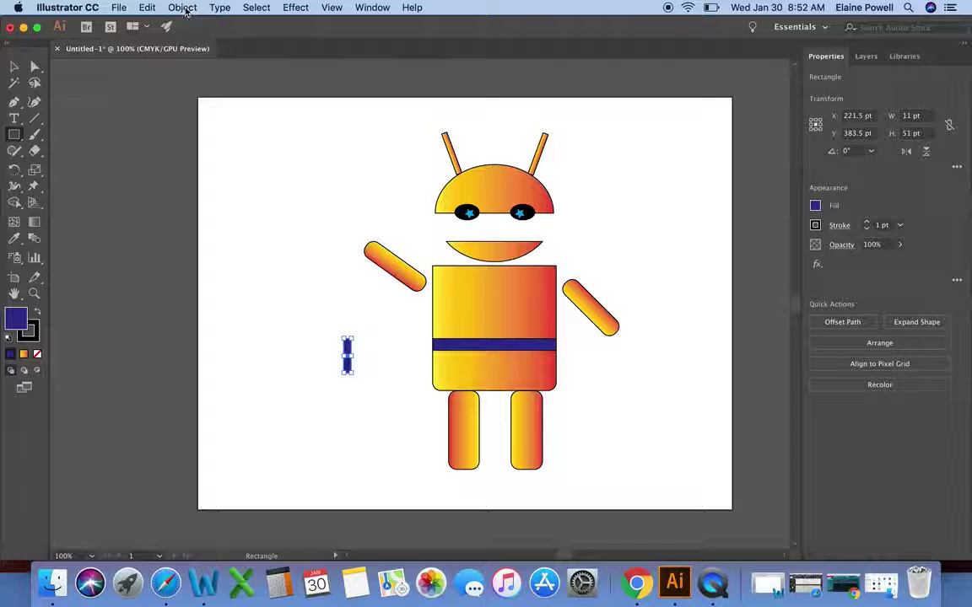
{"action": "left_click_drag", "start_coordinate": [353, 359], "coordinate": [358, 359]}
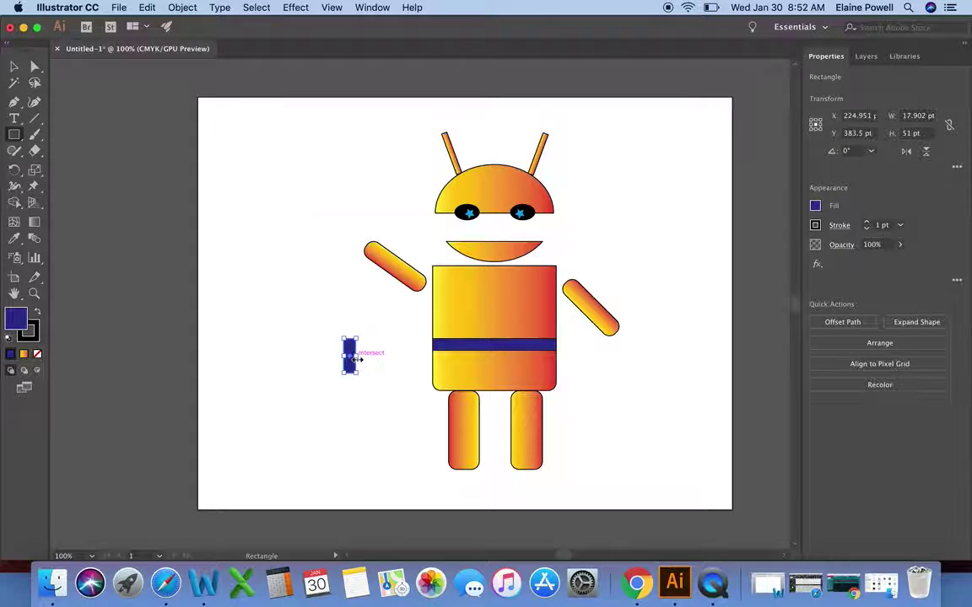
Duplicate the navy rectangle, undoing an accidental star paste along the way.
{"action": "left_click", "coordinate": [148, 8]}
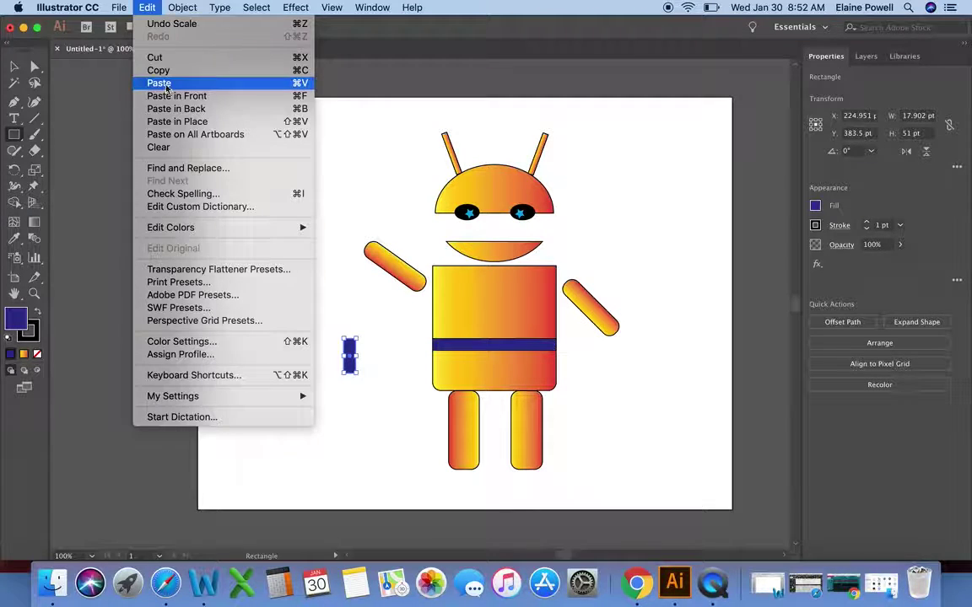
{"action": "left_click", "coordinate": [167, 83]}
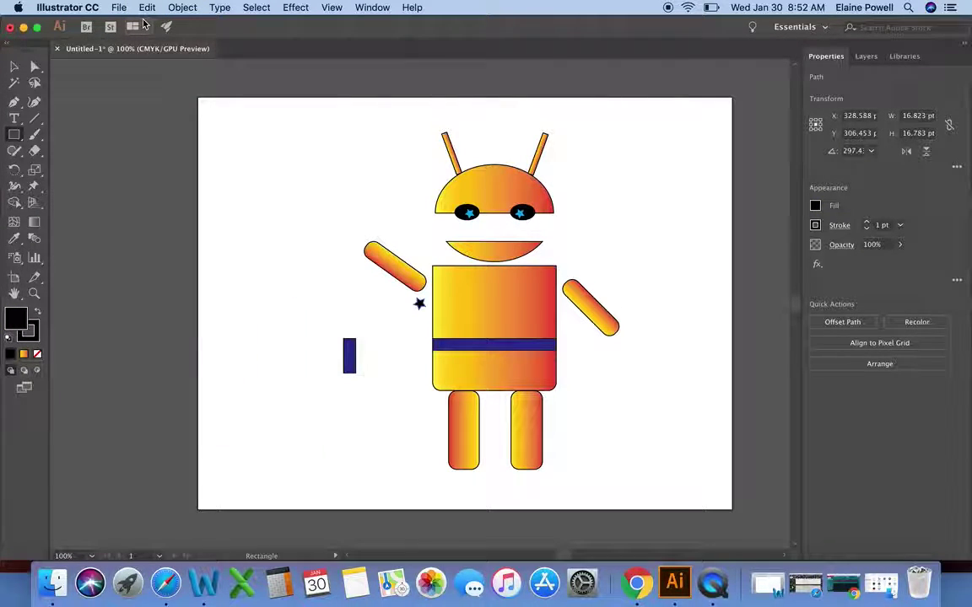
{"action": "key", "text": "ctrl+z"}
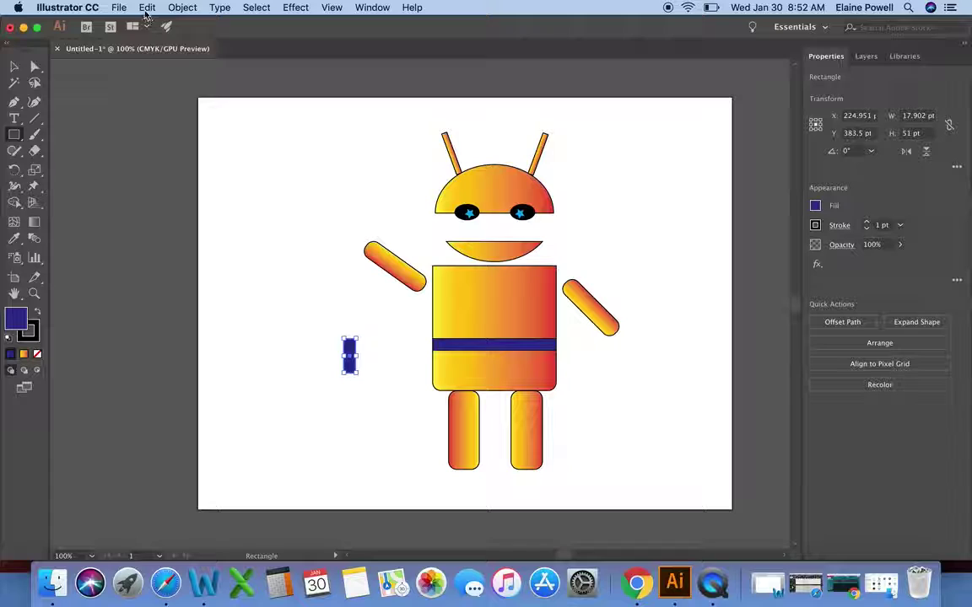
{"action": "left_click", "coordinate": [147, 9]}
{"action": "left_click", "coordinate": [158, 70]}
{"action": "left_click", "coordinate": [150, 8]}
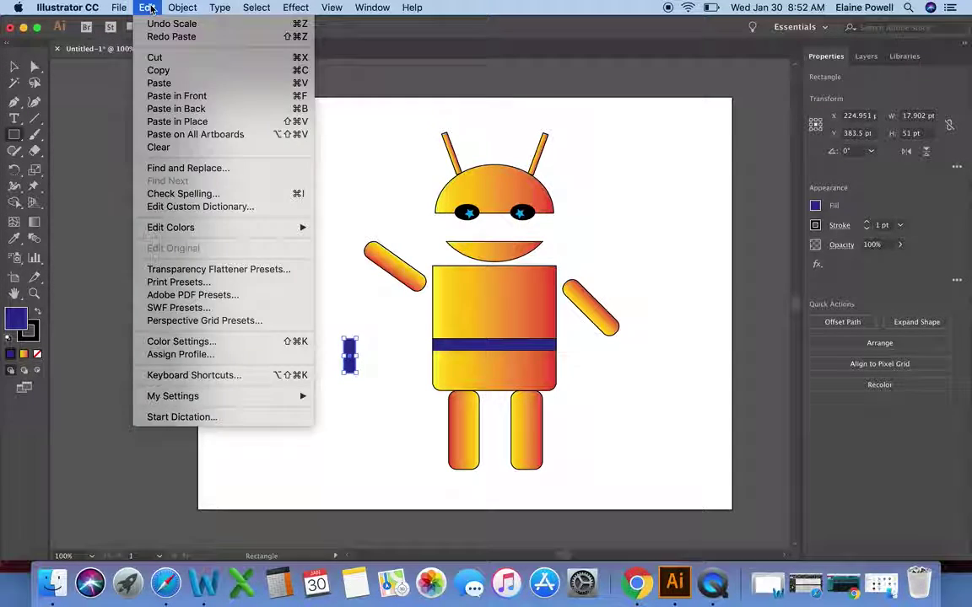
{"action": "left_click", "coordinate": [175, 85]}
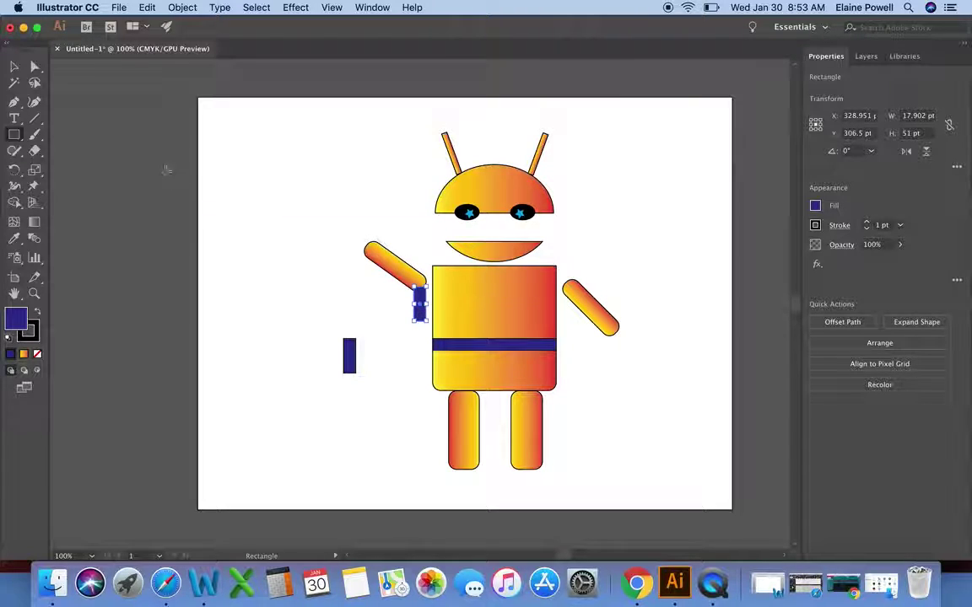
Place both navy ties at the belt's centre, each angled about 20 degrees.
{"action": "left_click", "coordinate": [14, 68]}
{"action": "left_click_drag", "start_coordinate": [350, 366], "coordinate": [483, 364]}
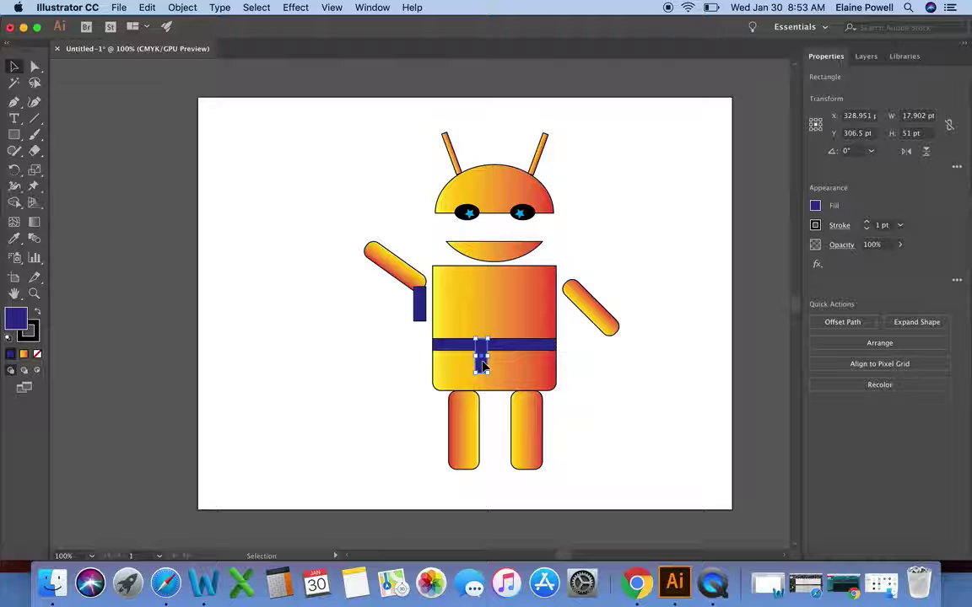
{"action": "mouse_move", "coordinate": [470, 373]}
{"action": "left_mouse_down"}
{"action": "mouse_move", "coordinate": [444, 346]}
{"action": "mouse_move", "coordinate": [496, 367]}
{"action": "left_mouse_up"}
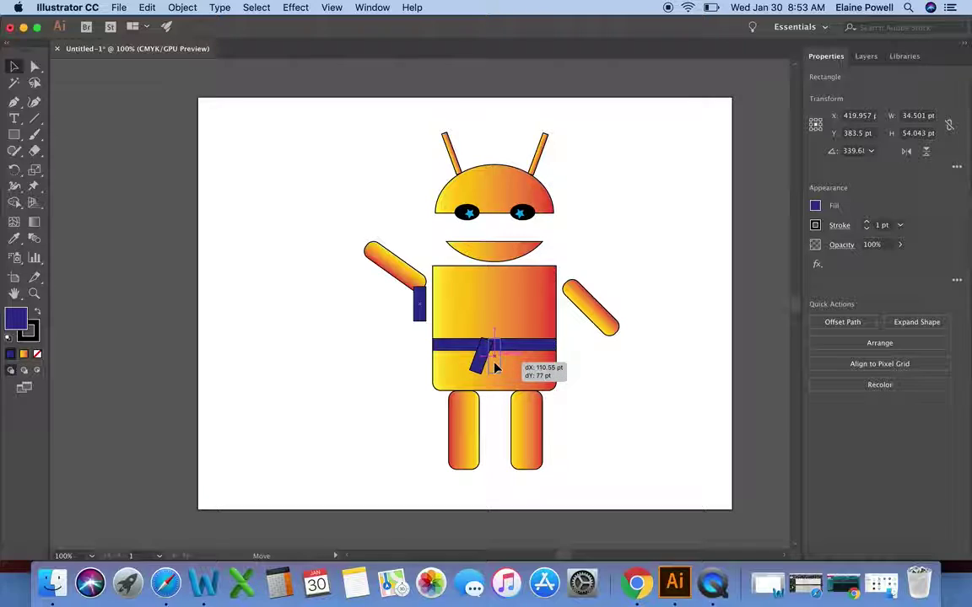
{"action": "left_click_drag", "start_coordinate": [496, 366], "coordinate": [506, 372]}
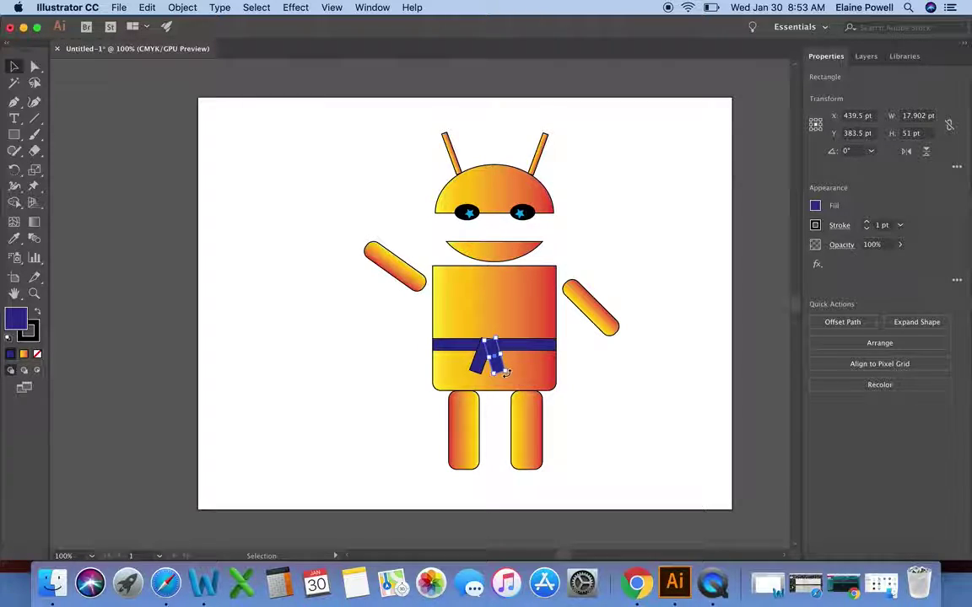
{"action": "left_click", "coordinate": [642, 397]}
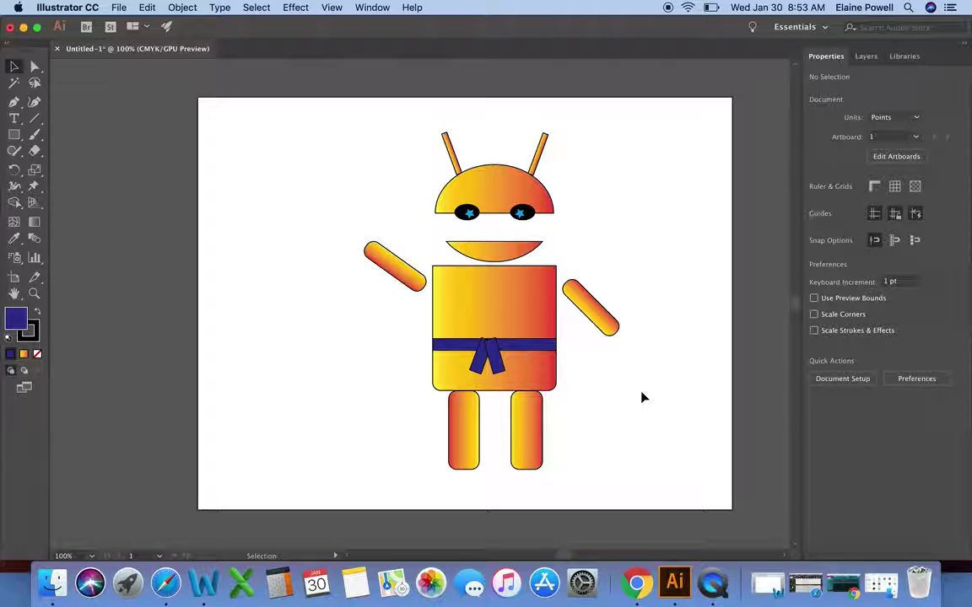
{"action": "left_click_drag", "start_coordinate": [496, 361], "coordinate": [477, 364]}
{"action": "left_click", "coordinate": [498, 361]}
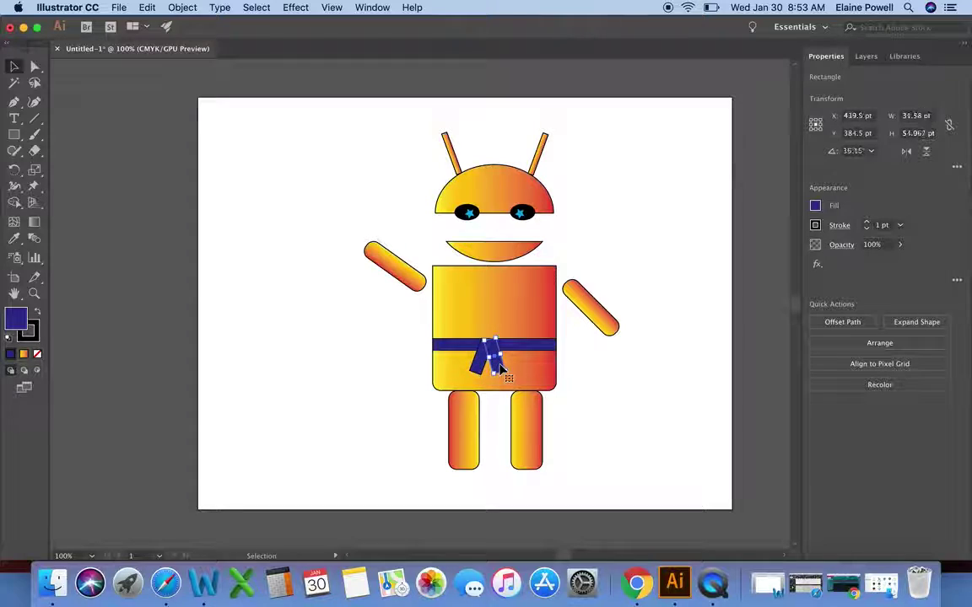
{"action": "left_click", "coordinate": [599, 362]}
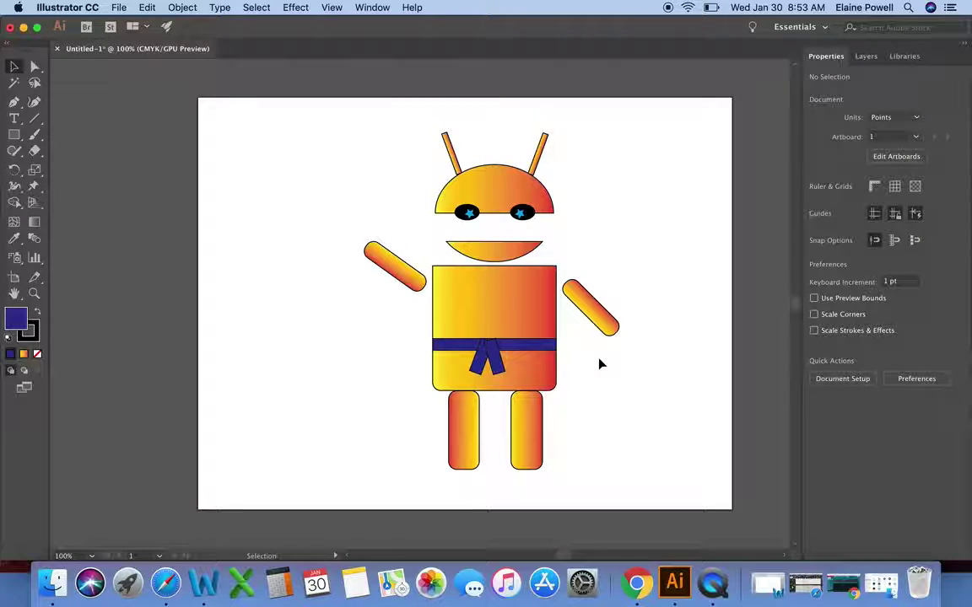
Group the belt with its two ties into a 183 × 54 pt unit.
{"action": "left_click", "coordinate": [453, 348]}
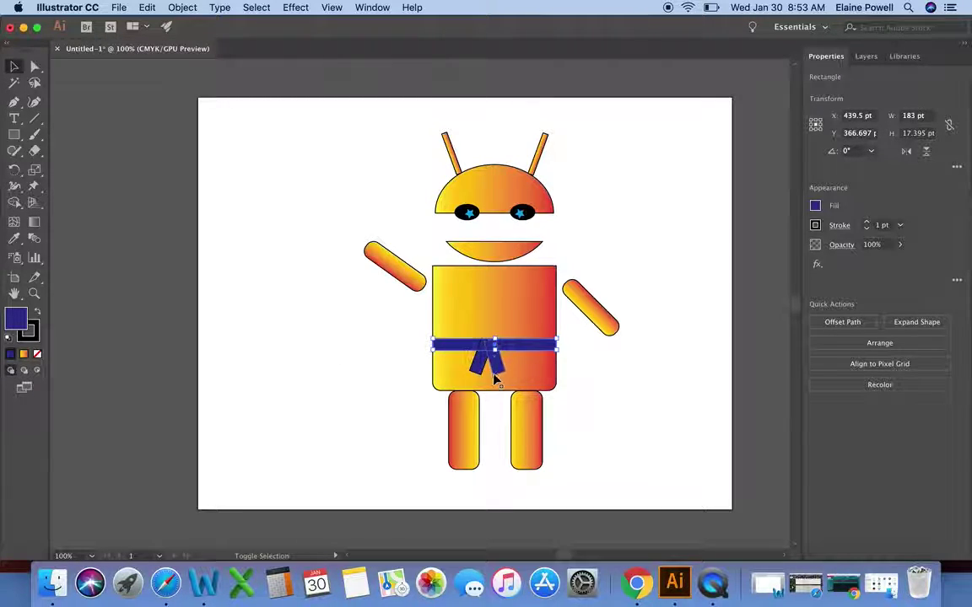
{"action": "left_click", "coordinate": [476, 368], "text": "shift"}
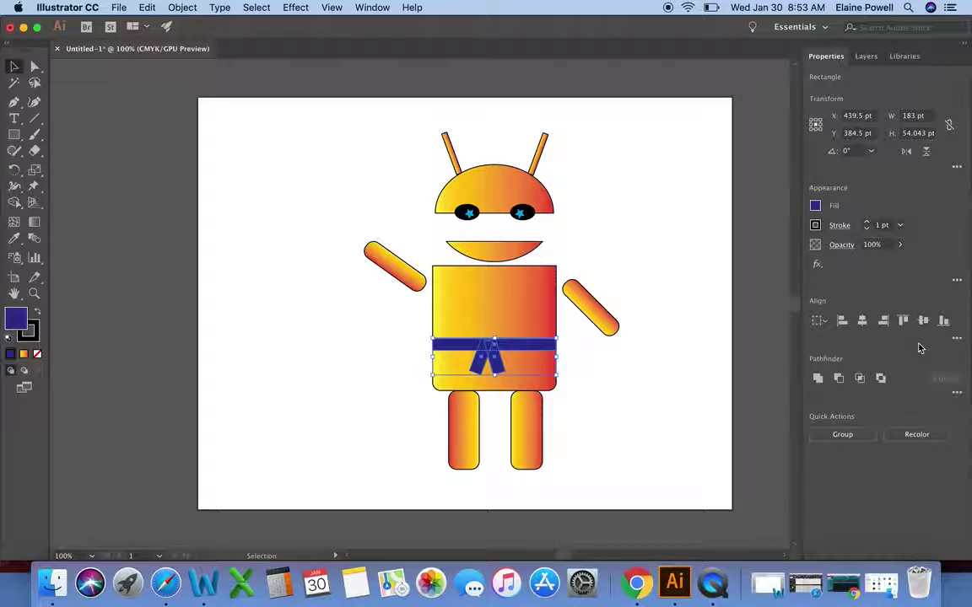
{"action": "left_click", "coordinate": [852, 436]}
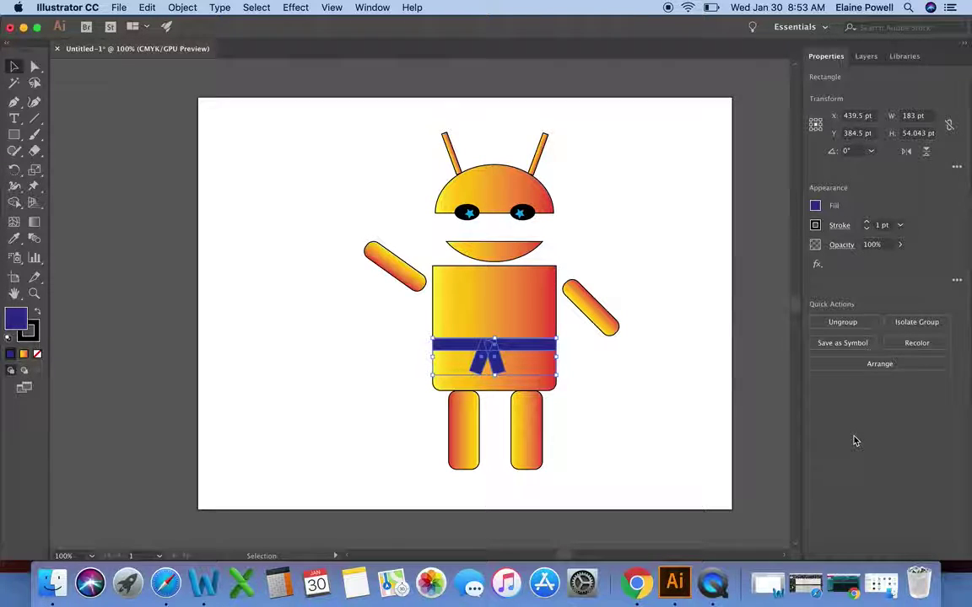
{"action": "left_click", "coordinate": [781, 417]}
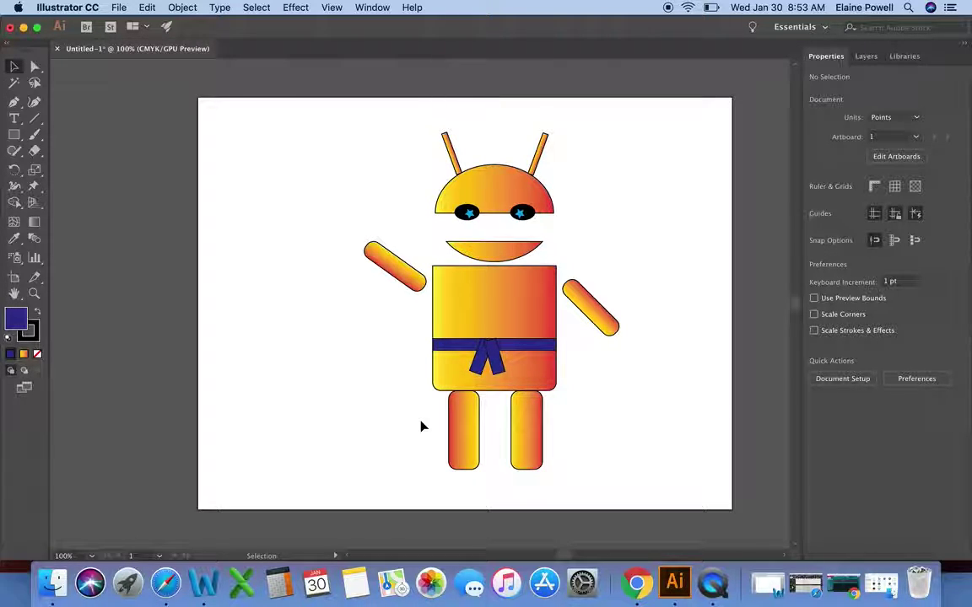
{"action": "left_click", "coordinate": [15, 136]}
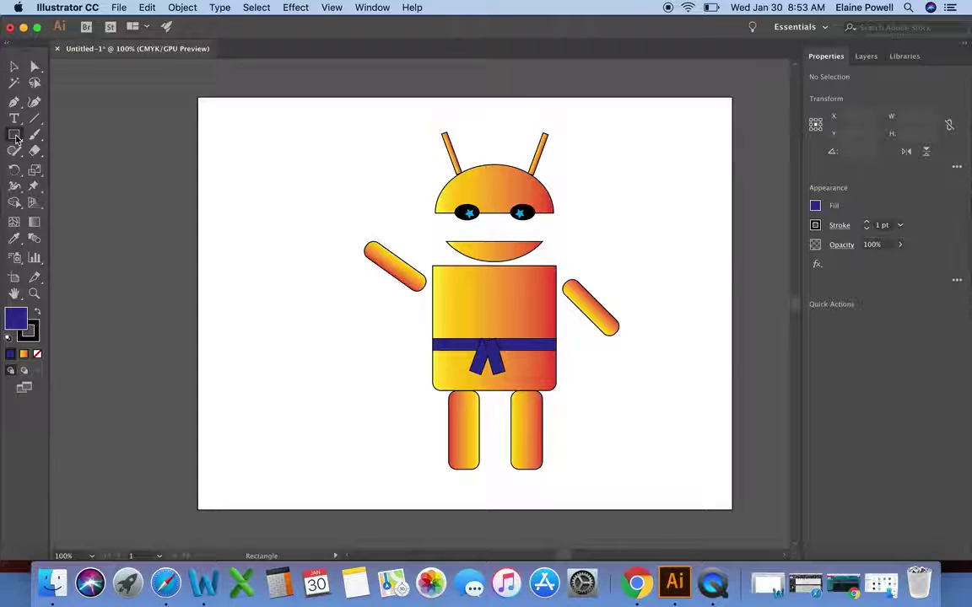
Draw a small rounded-rectangle knot and centre it on the belt above the ties.
{"action": "left_click", "coordinate": [20, 142]}
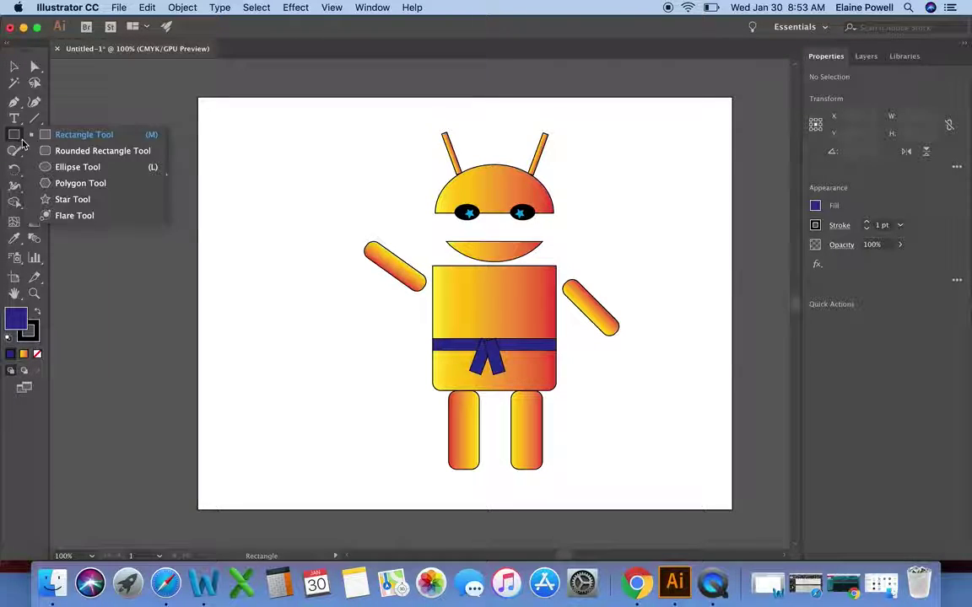
{"action": "left_click", "coordinate": [67, 150]}
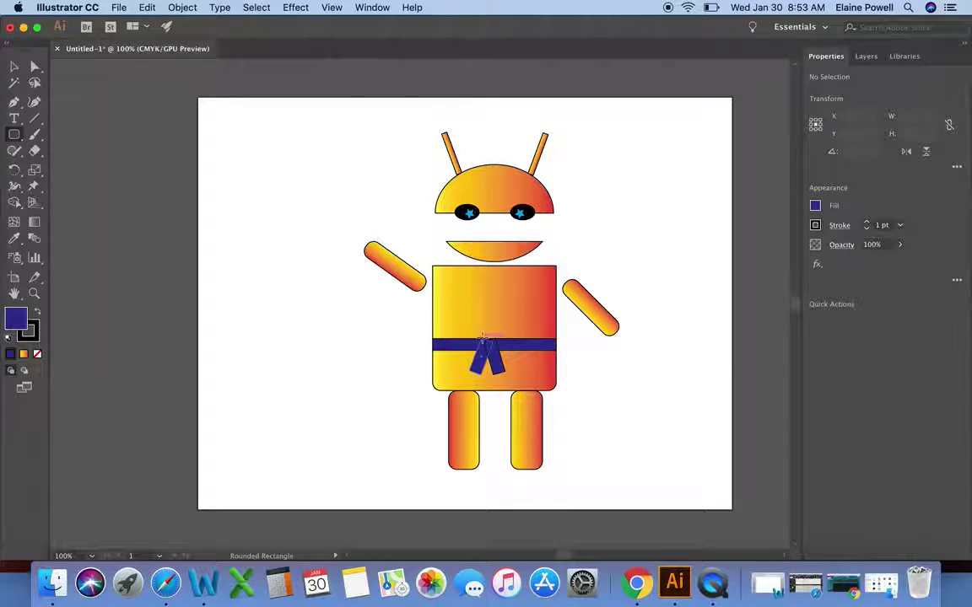
{"action": "left_click_drag", "start_coordinate": [336, 389], "coordinate": [358, 405]}
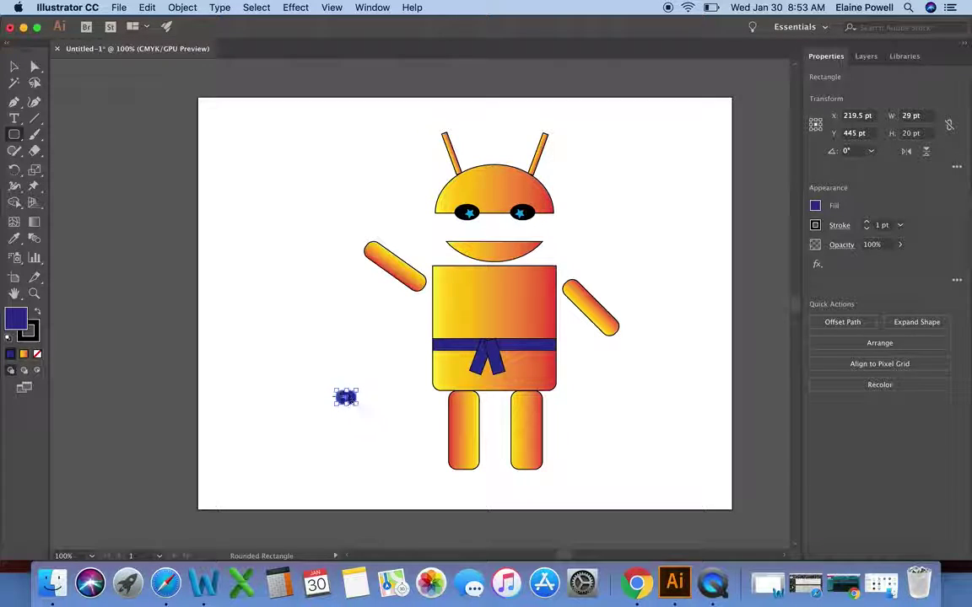
{"action": "left_click", "coordinate": [14, 65]}
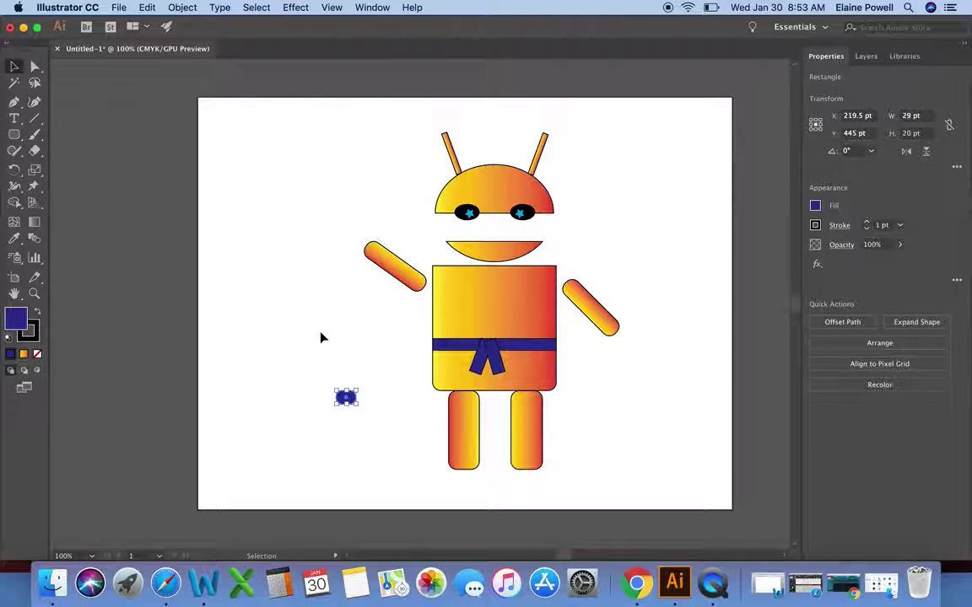
{"action": "left_click_drag", "start_coordinate": [344, 396], "coordinate": [487, 346]}
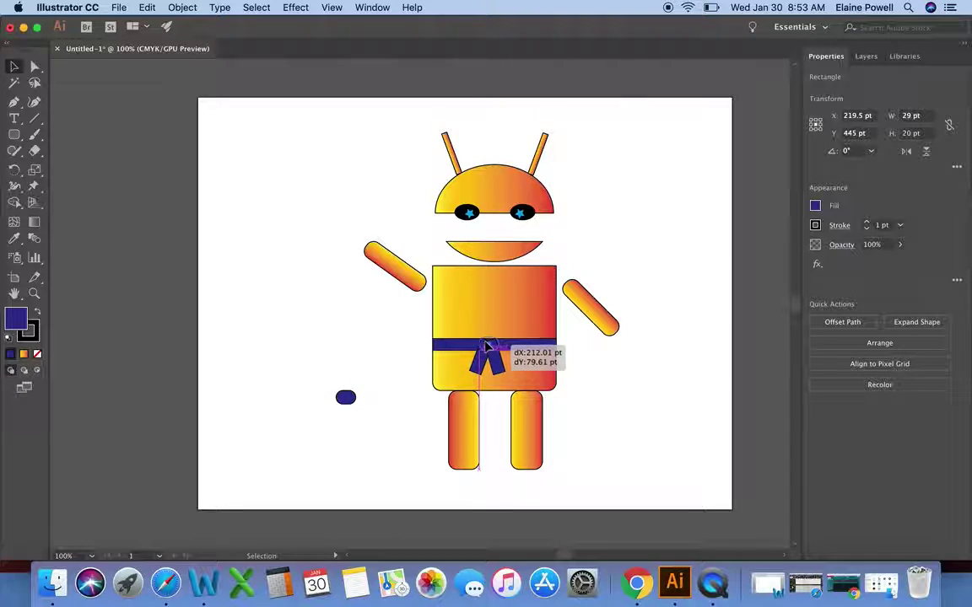
{"action": "left_click_drag", "start_coordinate": [485, 345], "coordinate": [488, 346]}
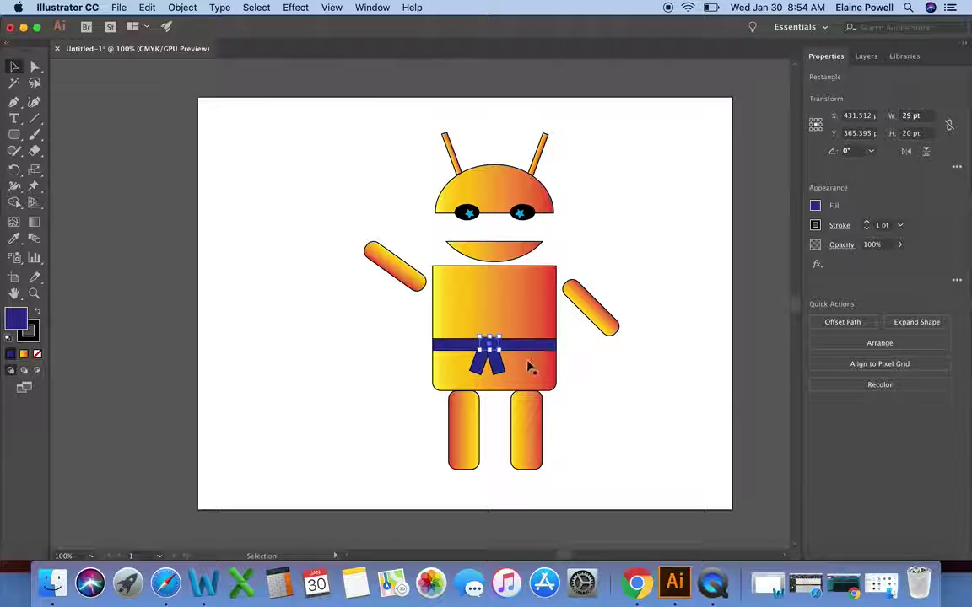
{"action": "left_click_drag", "start_coordinate": [484, 353], "coordinate": [477, 349]}
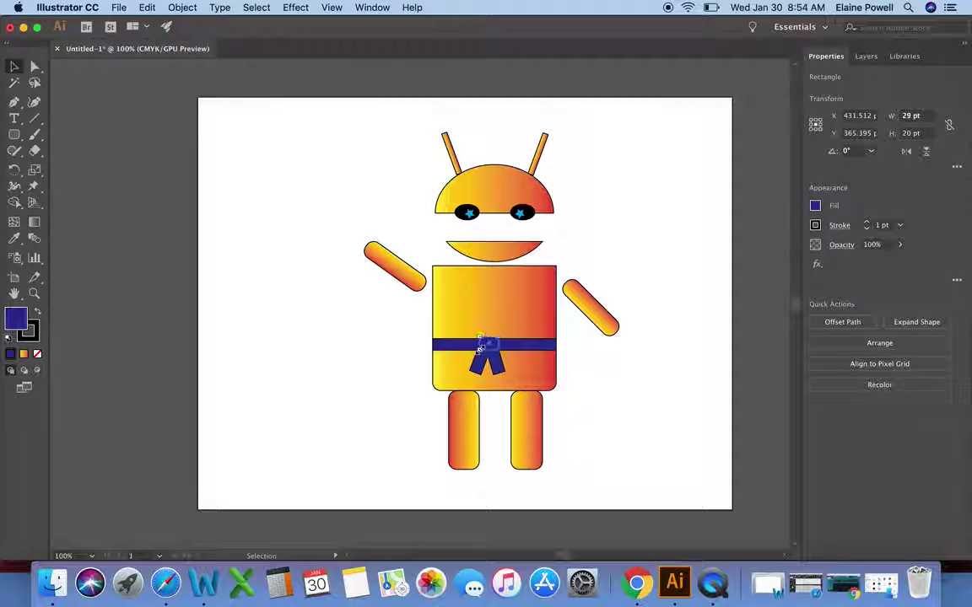
{"action": "left_click", "coordinate": [759, 390]}
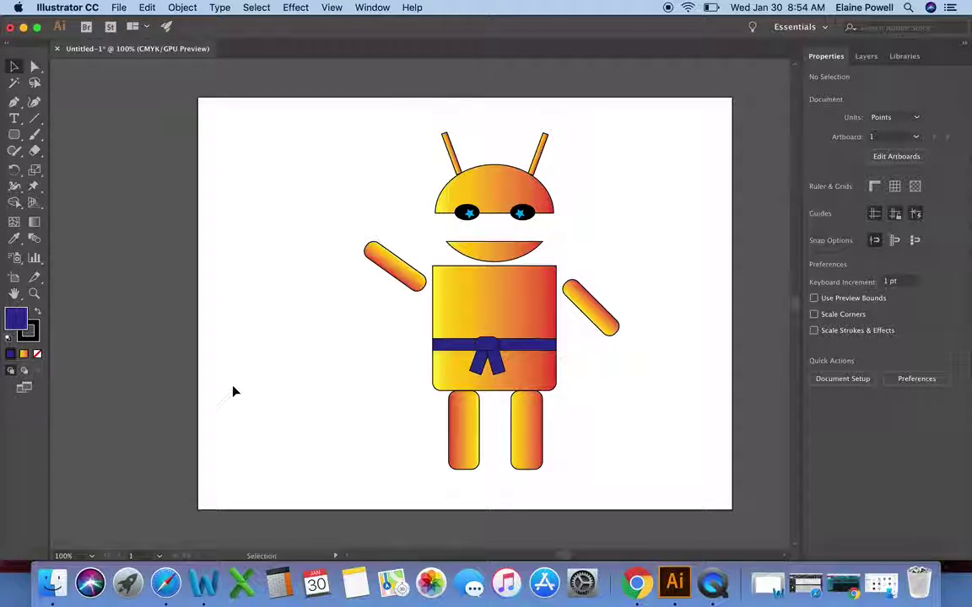
Draw a small rounded rectangle filled with the yellow-to-red gradient.
{"action": "left_click", "coordinate": [18, 139]}
{"action": "left_click", "coordinate": [76, 150]}
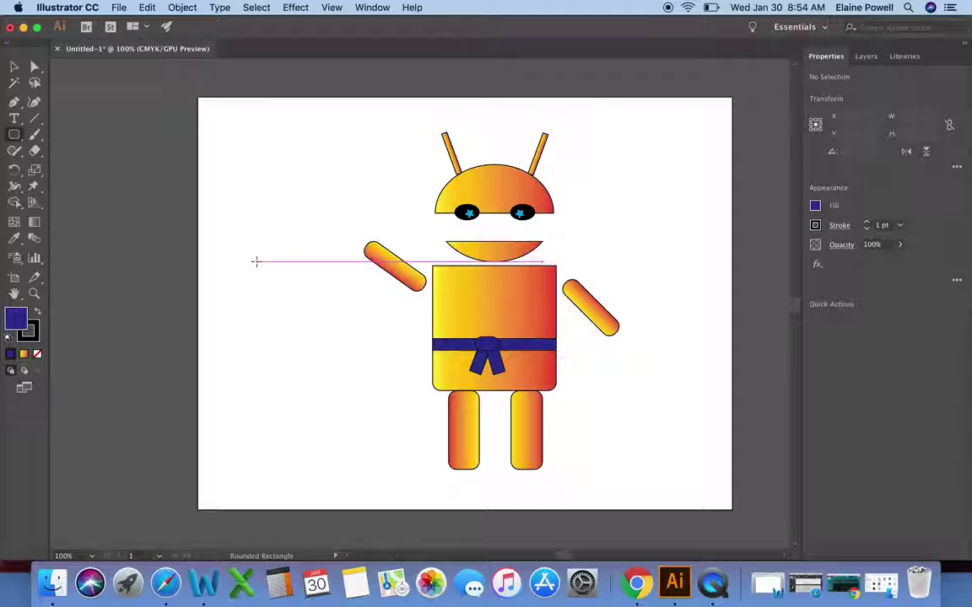
{"action": "left_click_drag", "start_coordinate": [263, 262], "coordinate": [289, 277]}
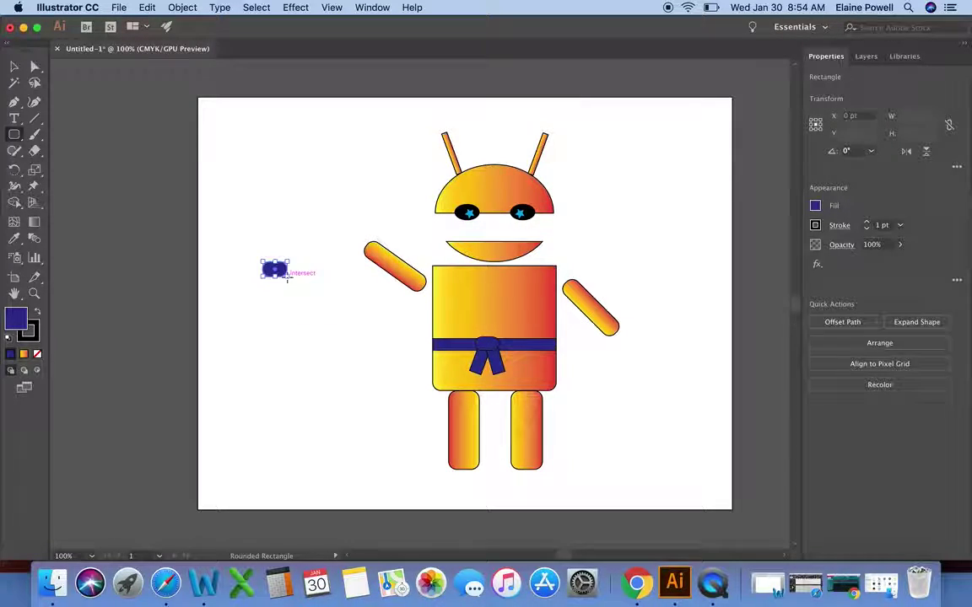
{"action": "left_click", "coordinate": [816, 206]}
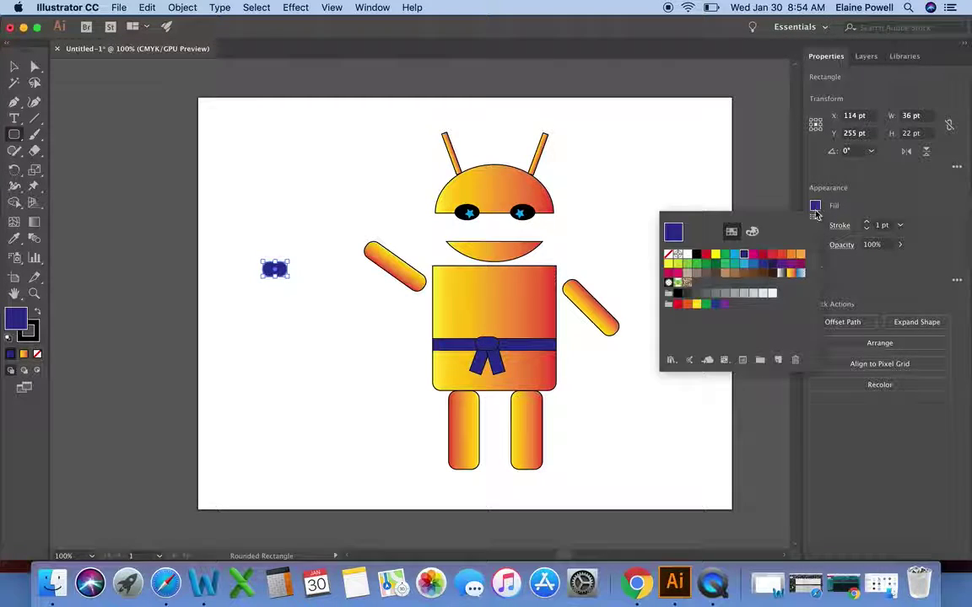
{"action": "left_click", "coordinate": [790, 272]}
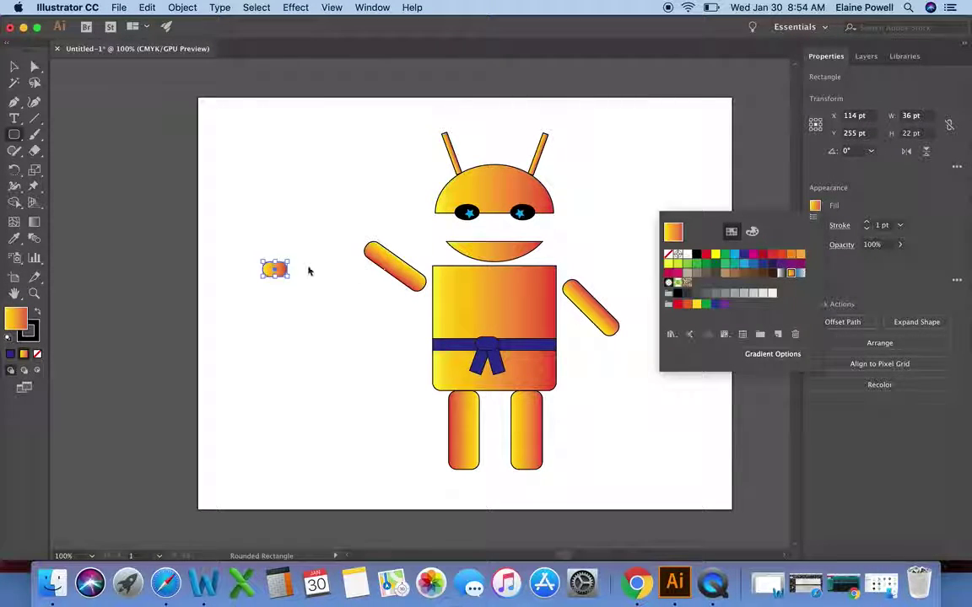
{"action": "left_click", "coordinate": [12, 59]}
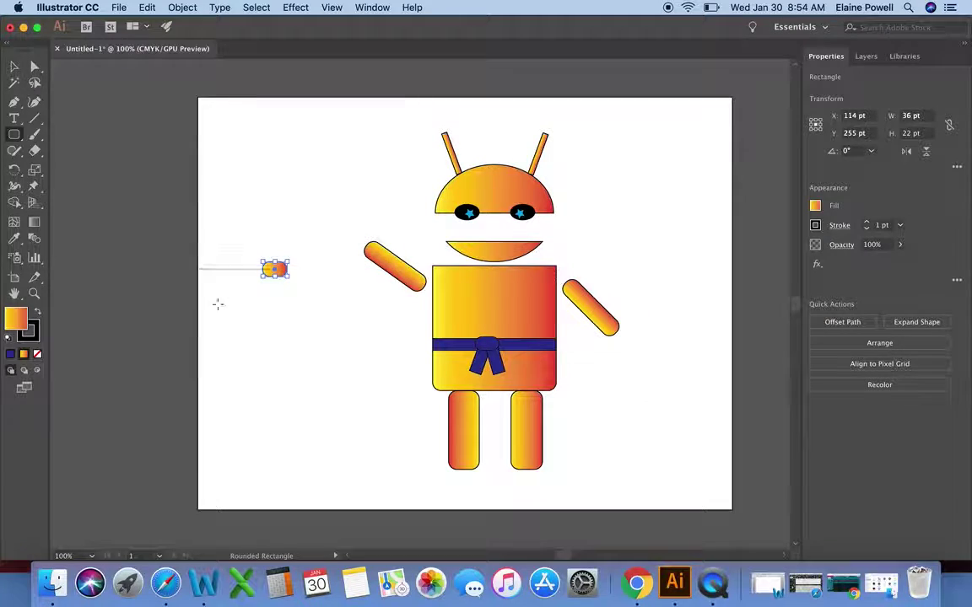
Move the gradient hand onto the raised left arm's end and rotate it about 50°.
{"action": "left_click_drag", "start_coordinate": [275, 268], "coordinate": [356, 251]}
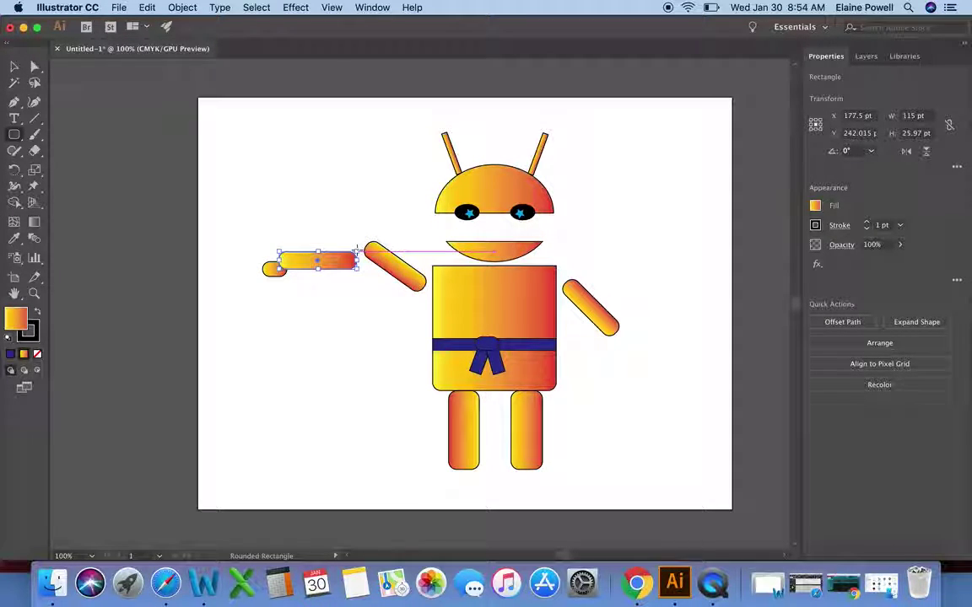
{"action": "key", "text": "super+z"}
{"action": "left_click", "coordinate": [13, 66]}
{"action": "mouse_move", "coordinate": [281, 268]}
{"action": "left_mouse_down"}
{"action": "mouse_move", "coordinate": [364, 244]}
{"action": "mouse_move", "coordinate": [355, 263]}
{"action": "left_mouse_up"}
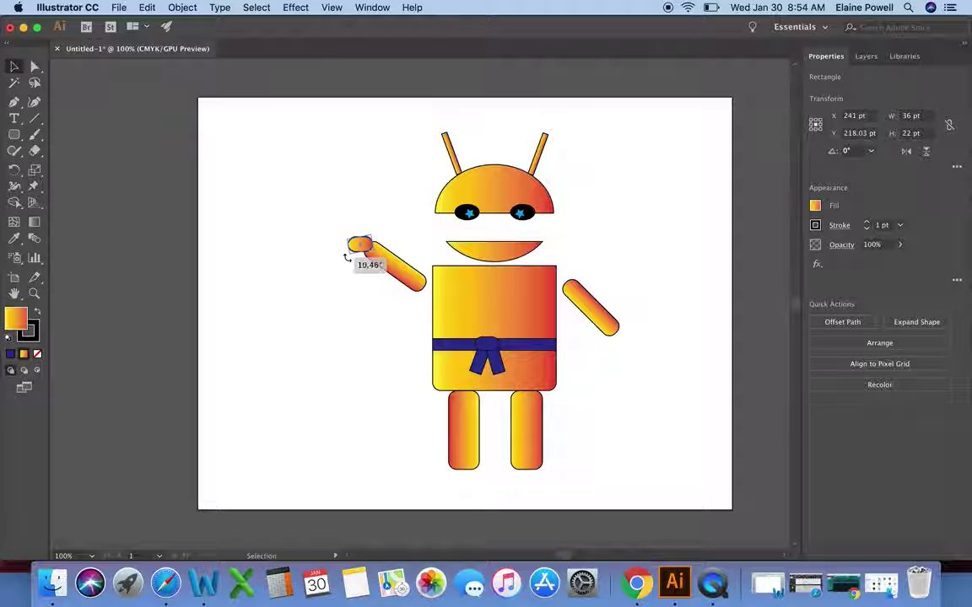
{"action": "left_click_drag", "start_coordinate": [355, 262], "coordinate": [350, 259]}
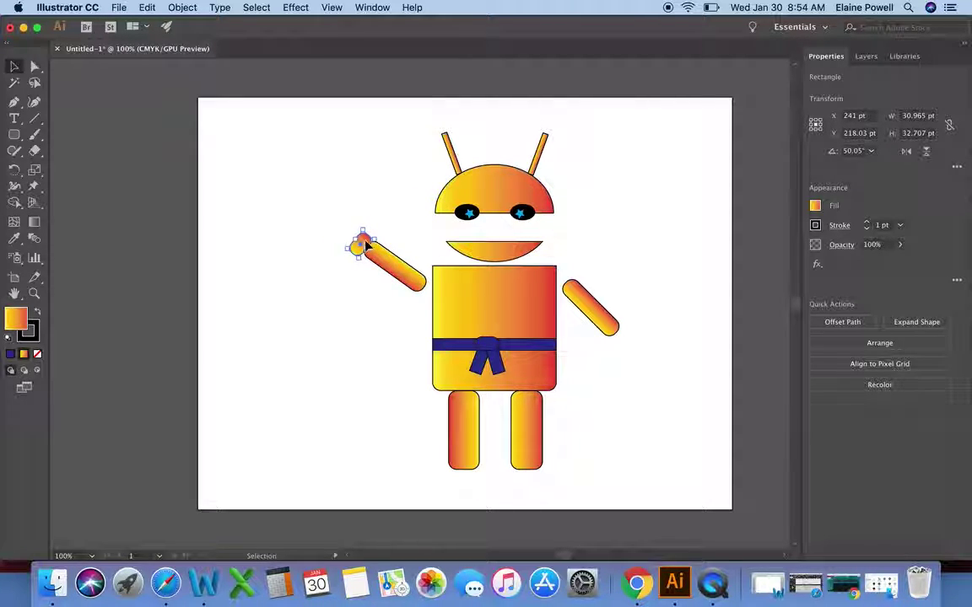
{"action": "left_click", "coordinate": [339, 292]}
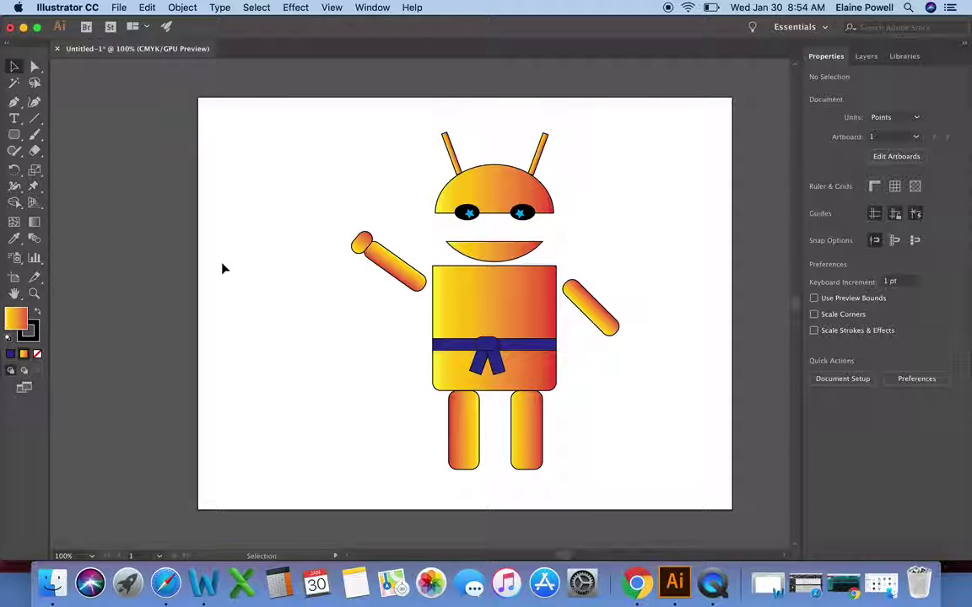
{"action": "left_click", "coordinate": [360, 242]}
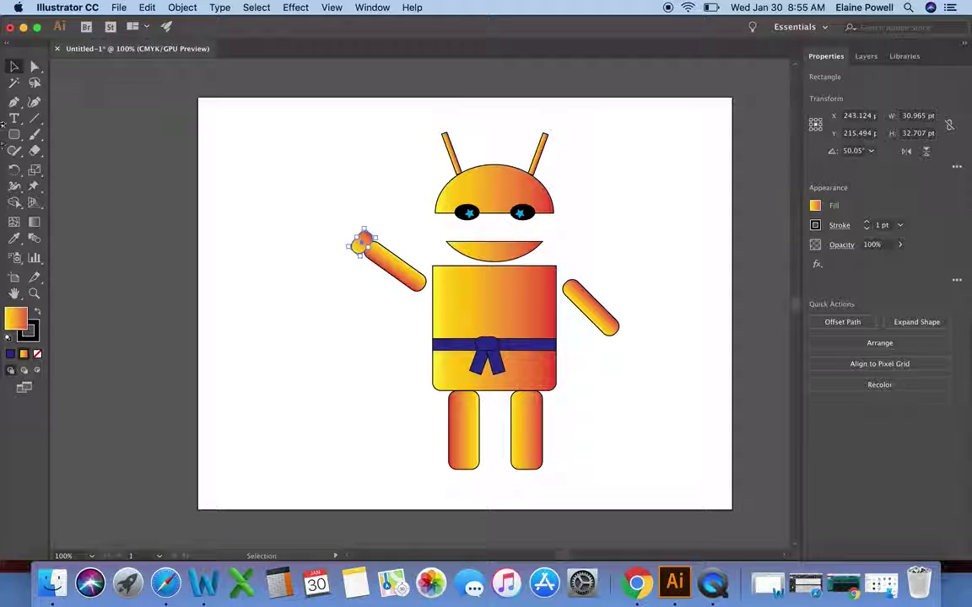
Copy and paste the gradient hand from the raised left arm.
{"action": "left_click", "coordinate": [272, 247]}
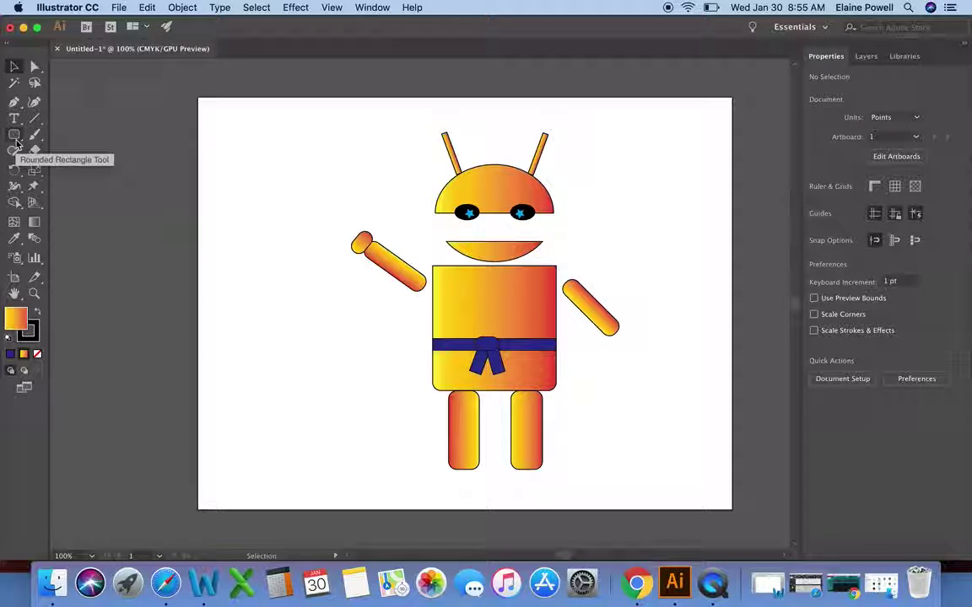
{"action": "left_click", "coordinate": [360, 241]}
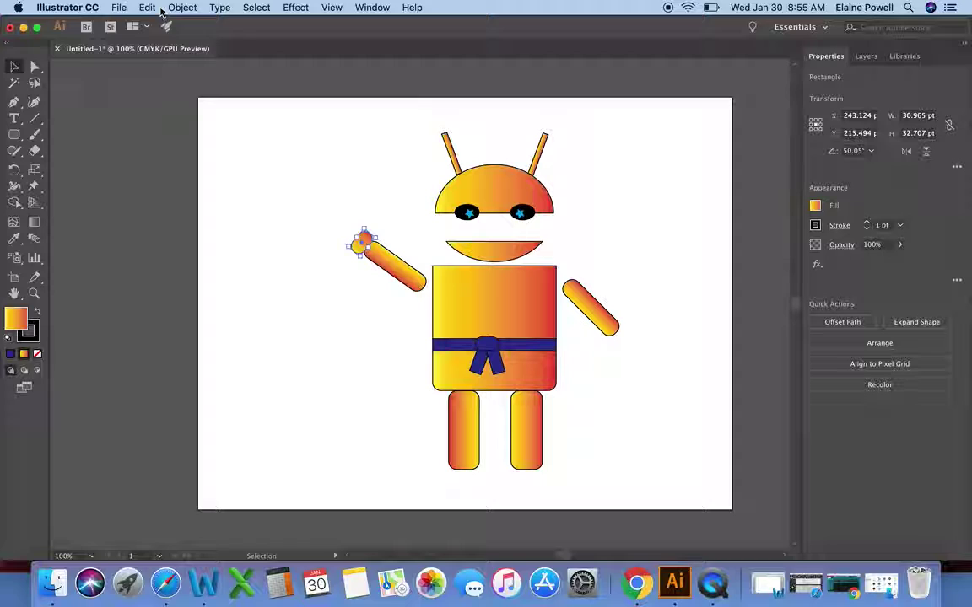
{"action": "left_click", "coordinate": [147, 8]}
{"action": "left_click", "coordinate": [165, 71]}
{"action": "left_click", "coordinate": [147, 8]}
{"action": "left_click", "coordinate": [168, 84]}
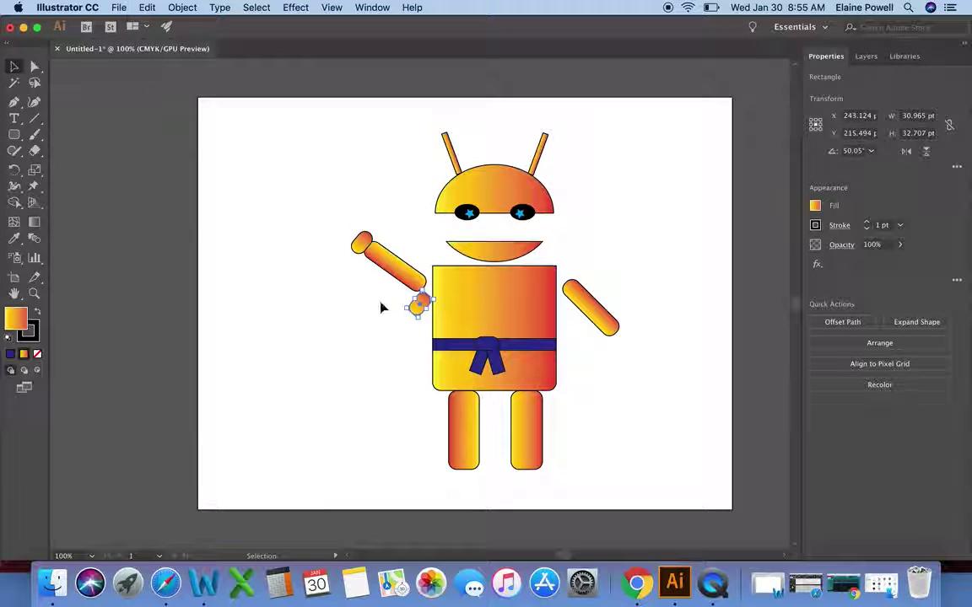
Place the hand copy at the end of the lowered right arm and check its position.
{"action": "left_click_drag", "start_coordinate": [414, 310], "coordinate": [613, 349]}
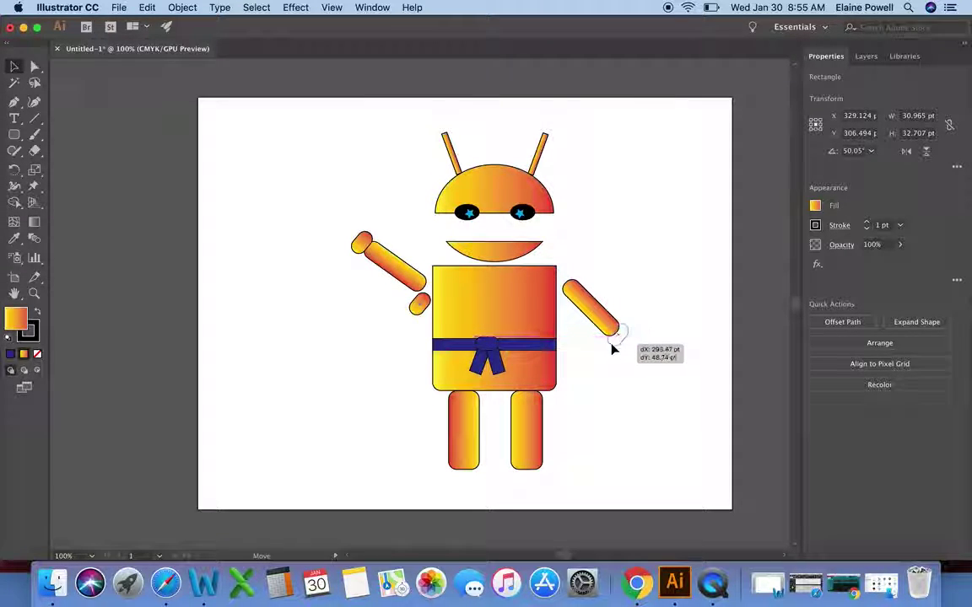
{"action": "left_click_drag", "start_coordinate": [613, 349], "coordinate": [613, 350]}
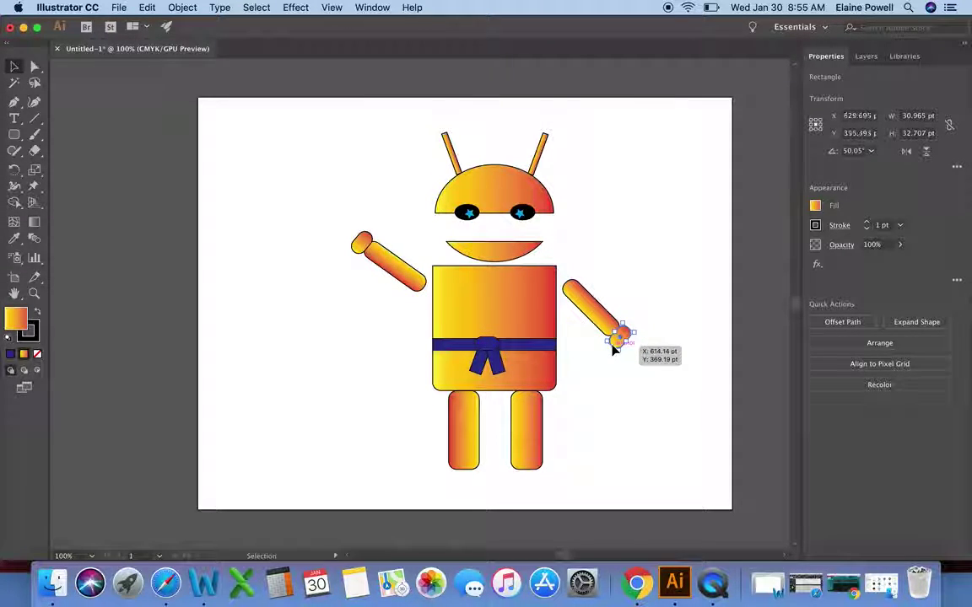
{"action": "left_click", "coordinate": [657, 284]}
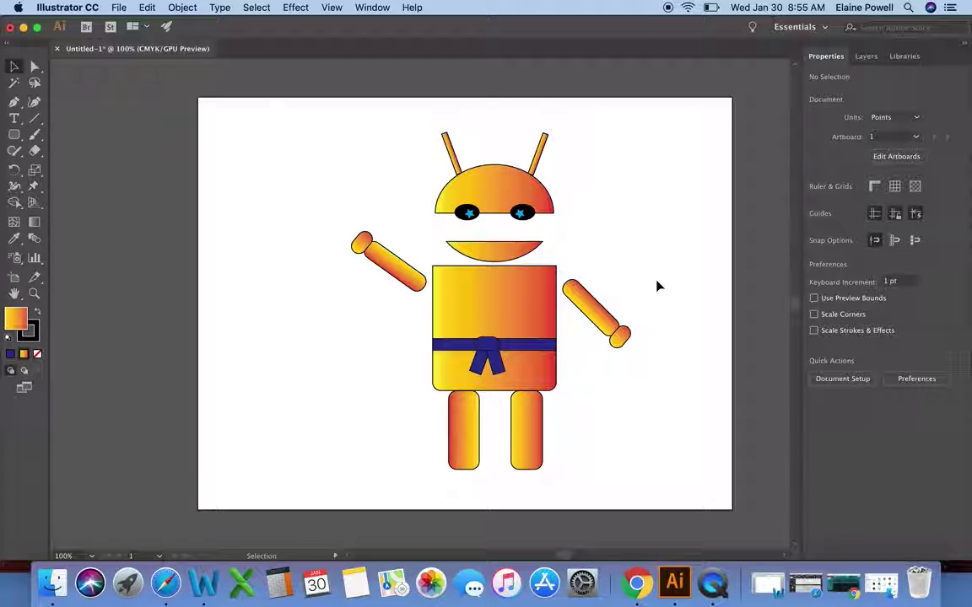
{"action": "left_click", "coordinate": [620, 340]}
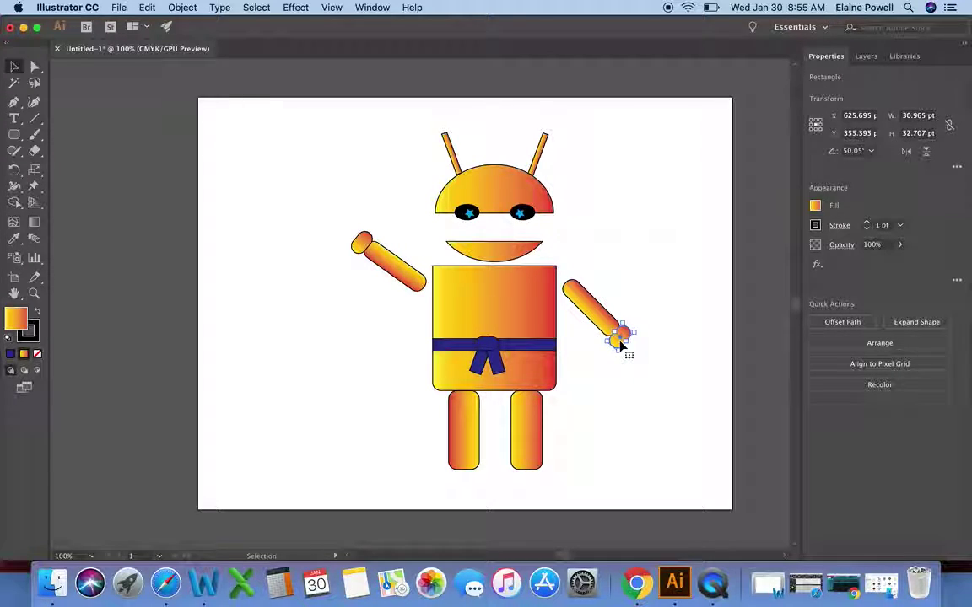
{"action": "left_click", "coordinate": [656, 374]}
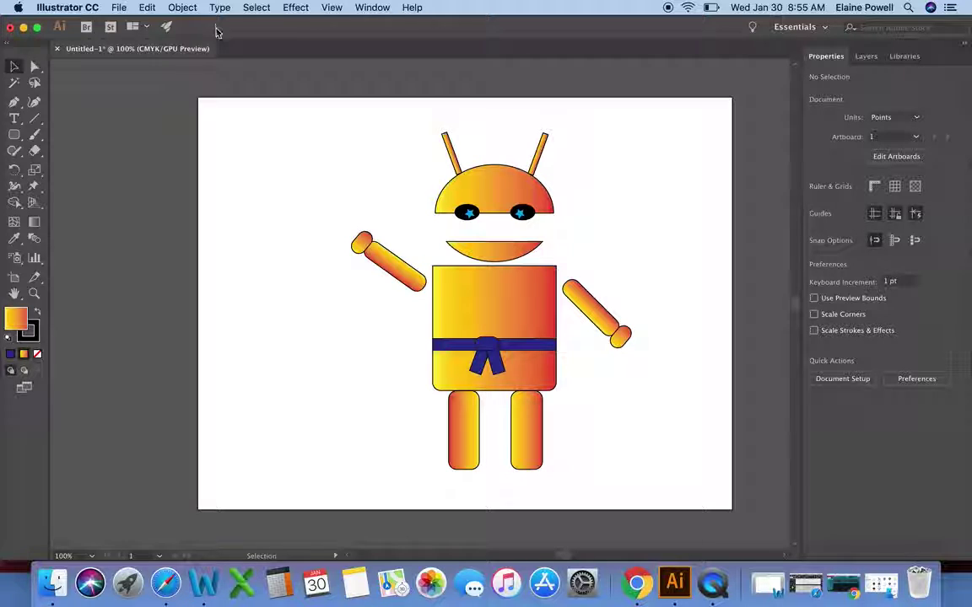
{"action": "left_click", "coordinate": [121, 8]}
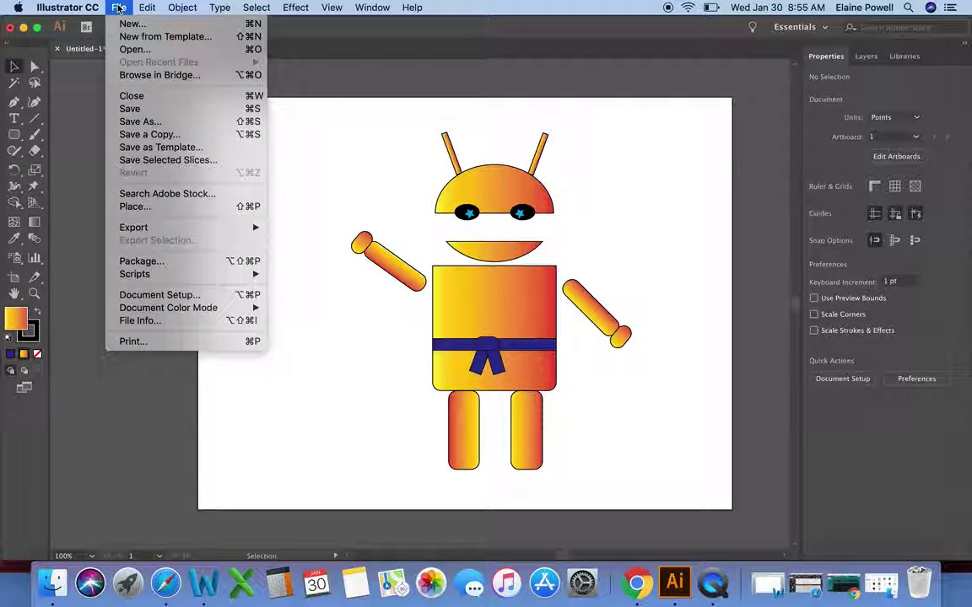
Save as ninja_android.ai in Documents — iCloud, accepting the default Illustrator options.
{"action": "left_click", "coordinate": [145, 115]}
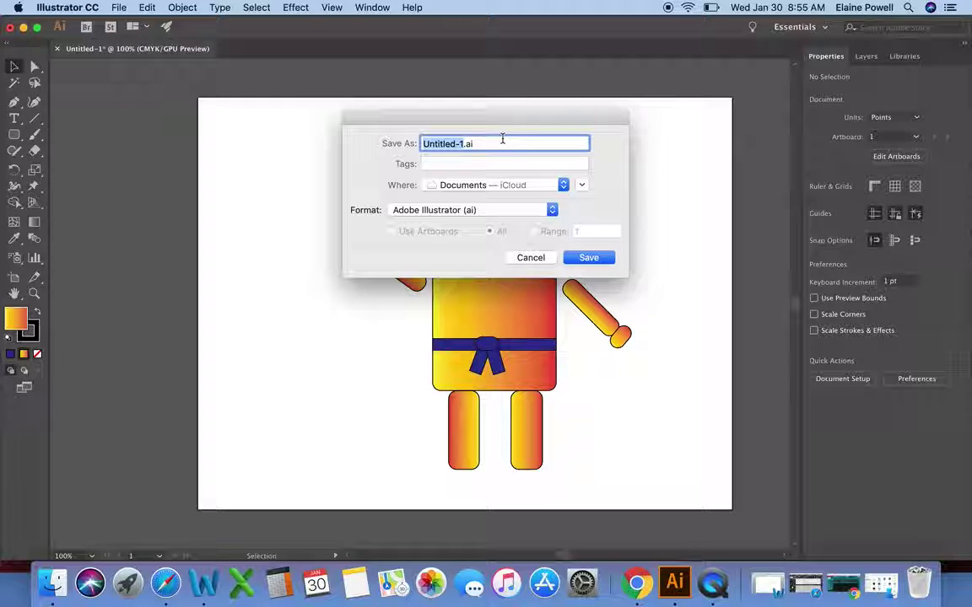
{"action": "type", "text": "ninja_a"}
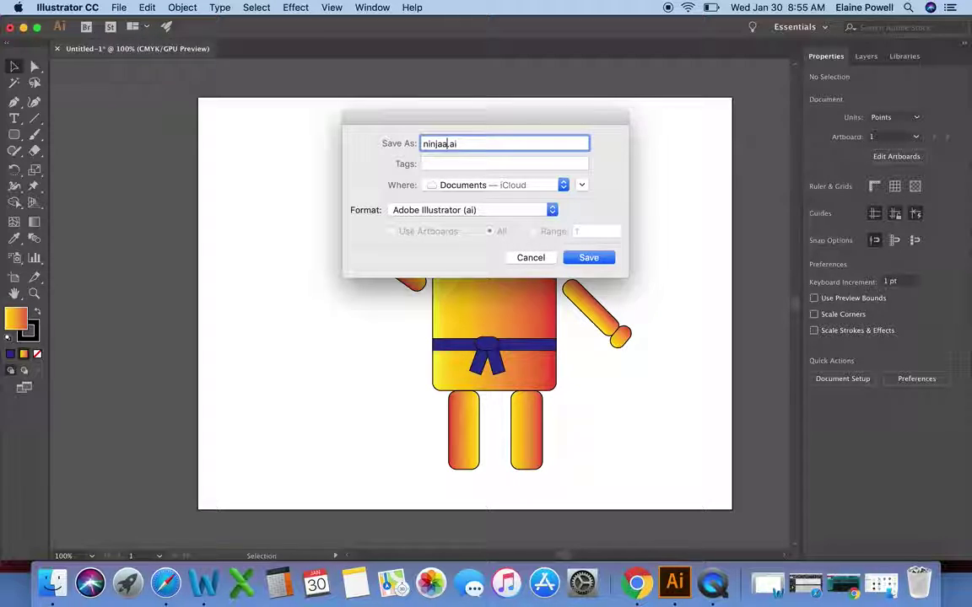
{"action": "type", "text": "_android"}
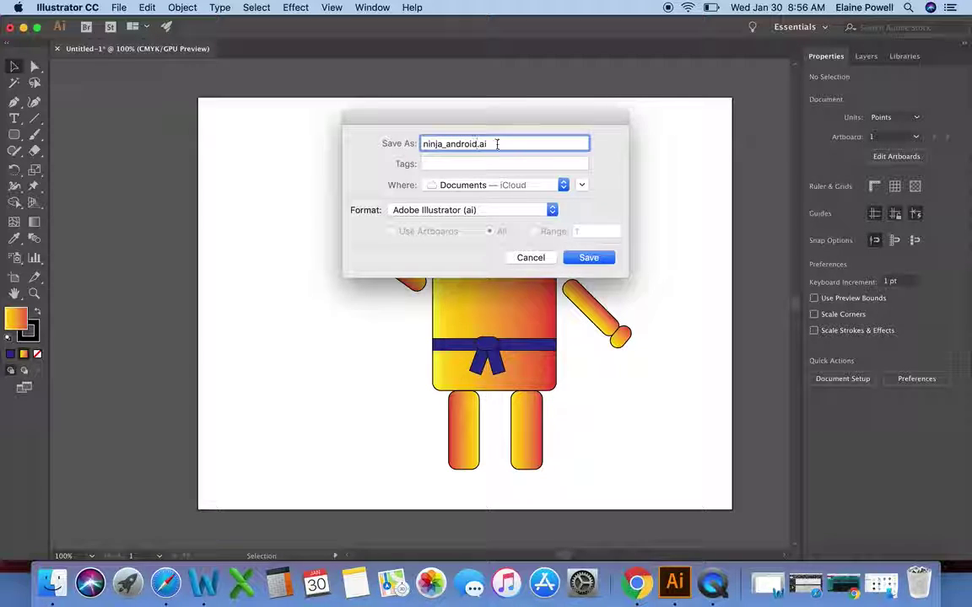
{"action": "left_click", "coordinate": [562, 186]}
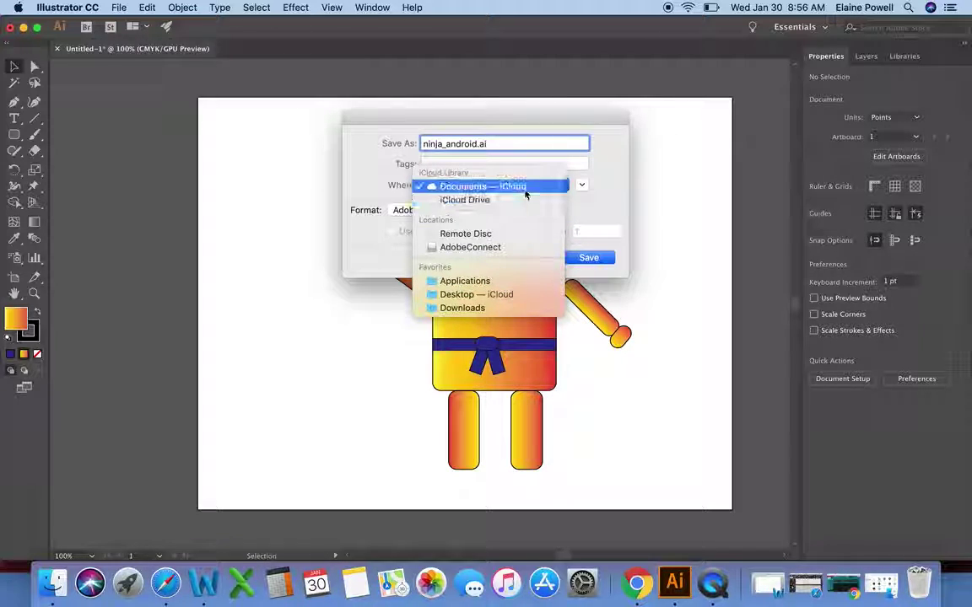
{"action": "left_click", "coordinate": [485, 186]}
{"action": "left_click", "coordinate": [590, 258]}
{"action": "left_click", "coordinate": [636, 481]}
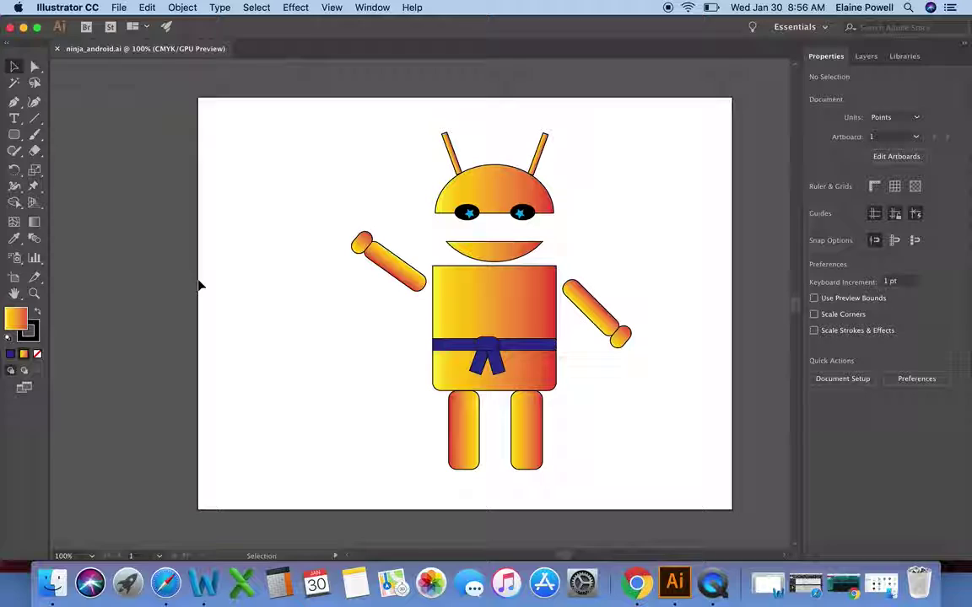